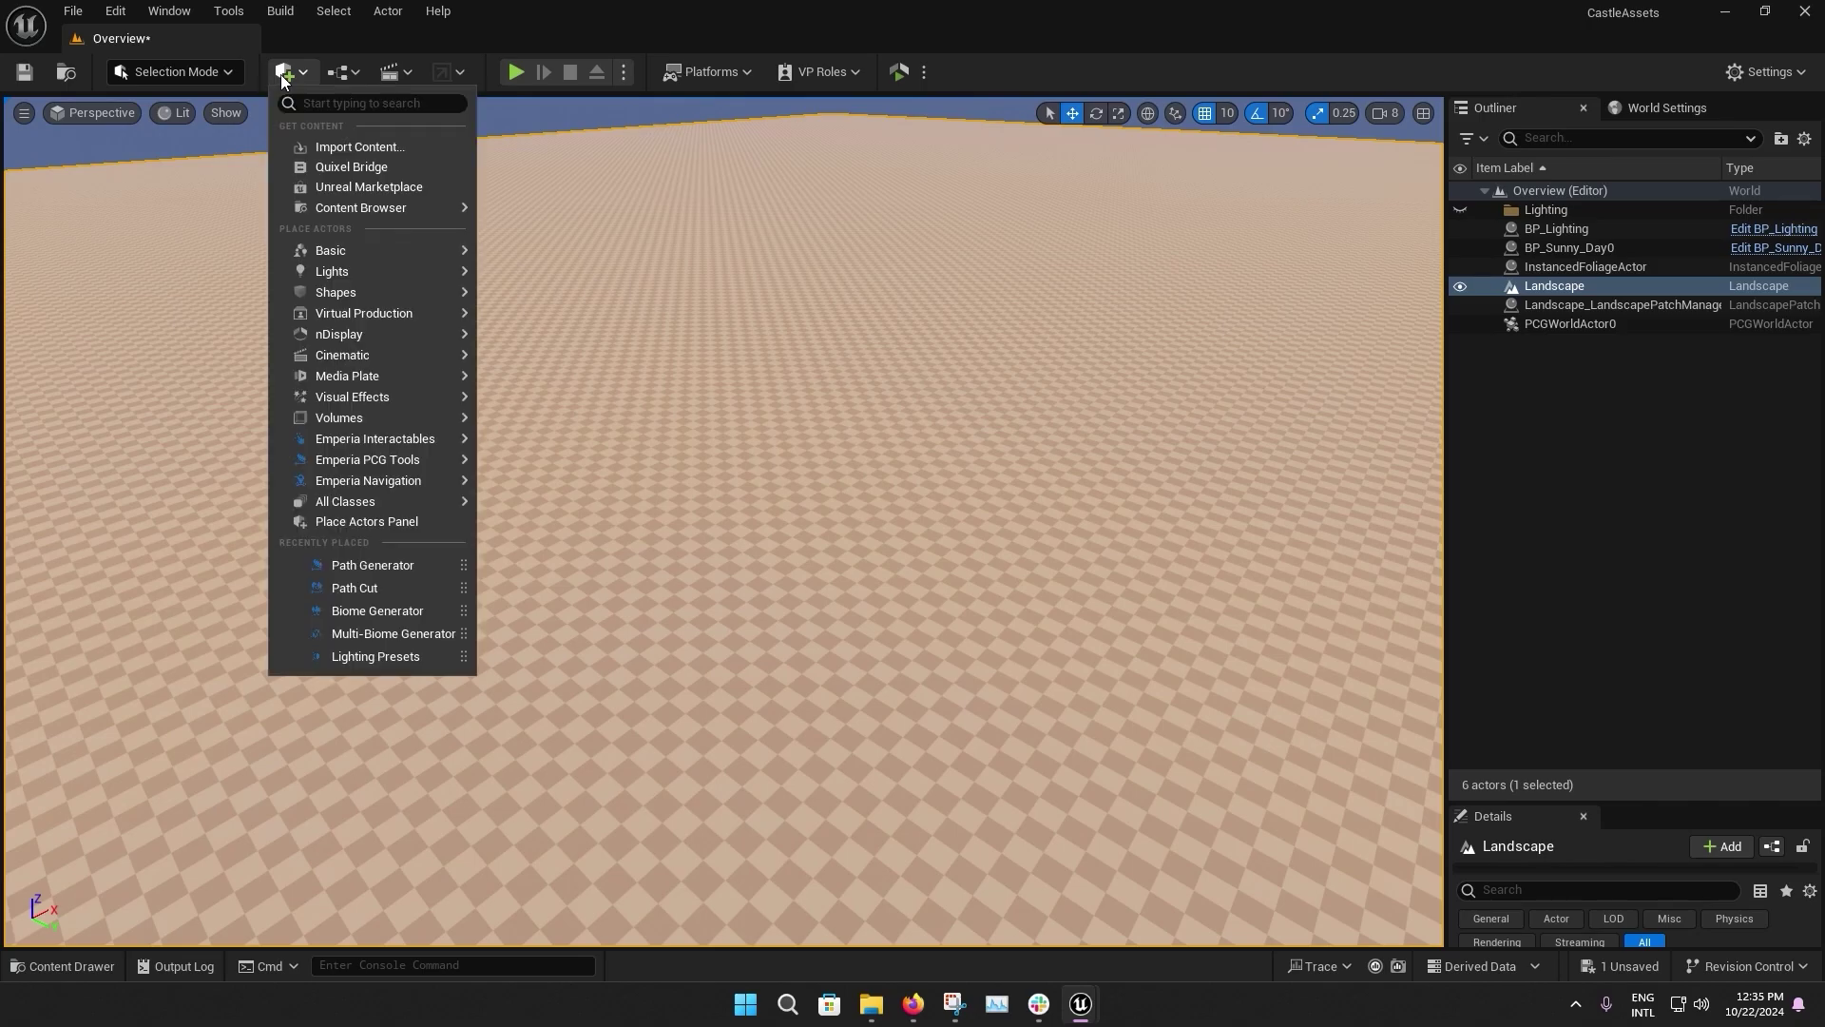
Place a Biome Generator on the landscape and stretch its spline into a narrow strip of forest
mouse_move(379, 438)
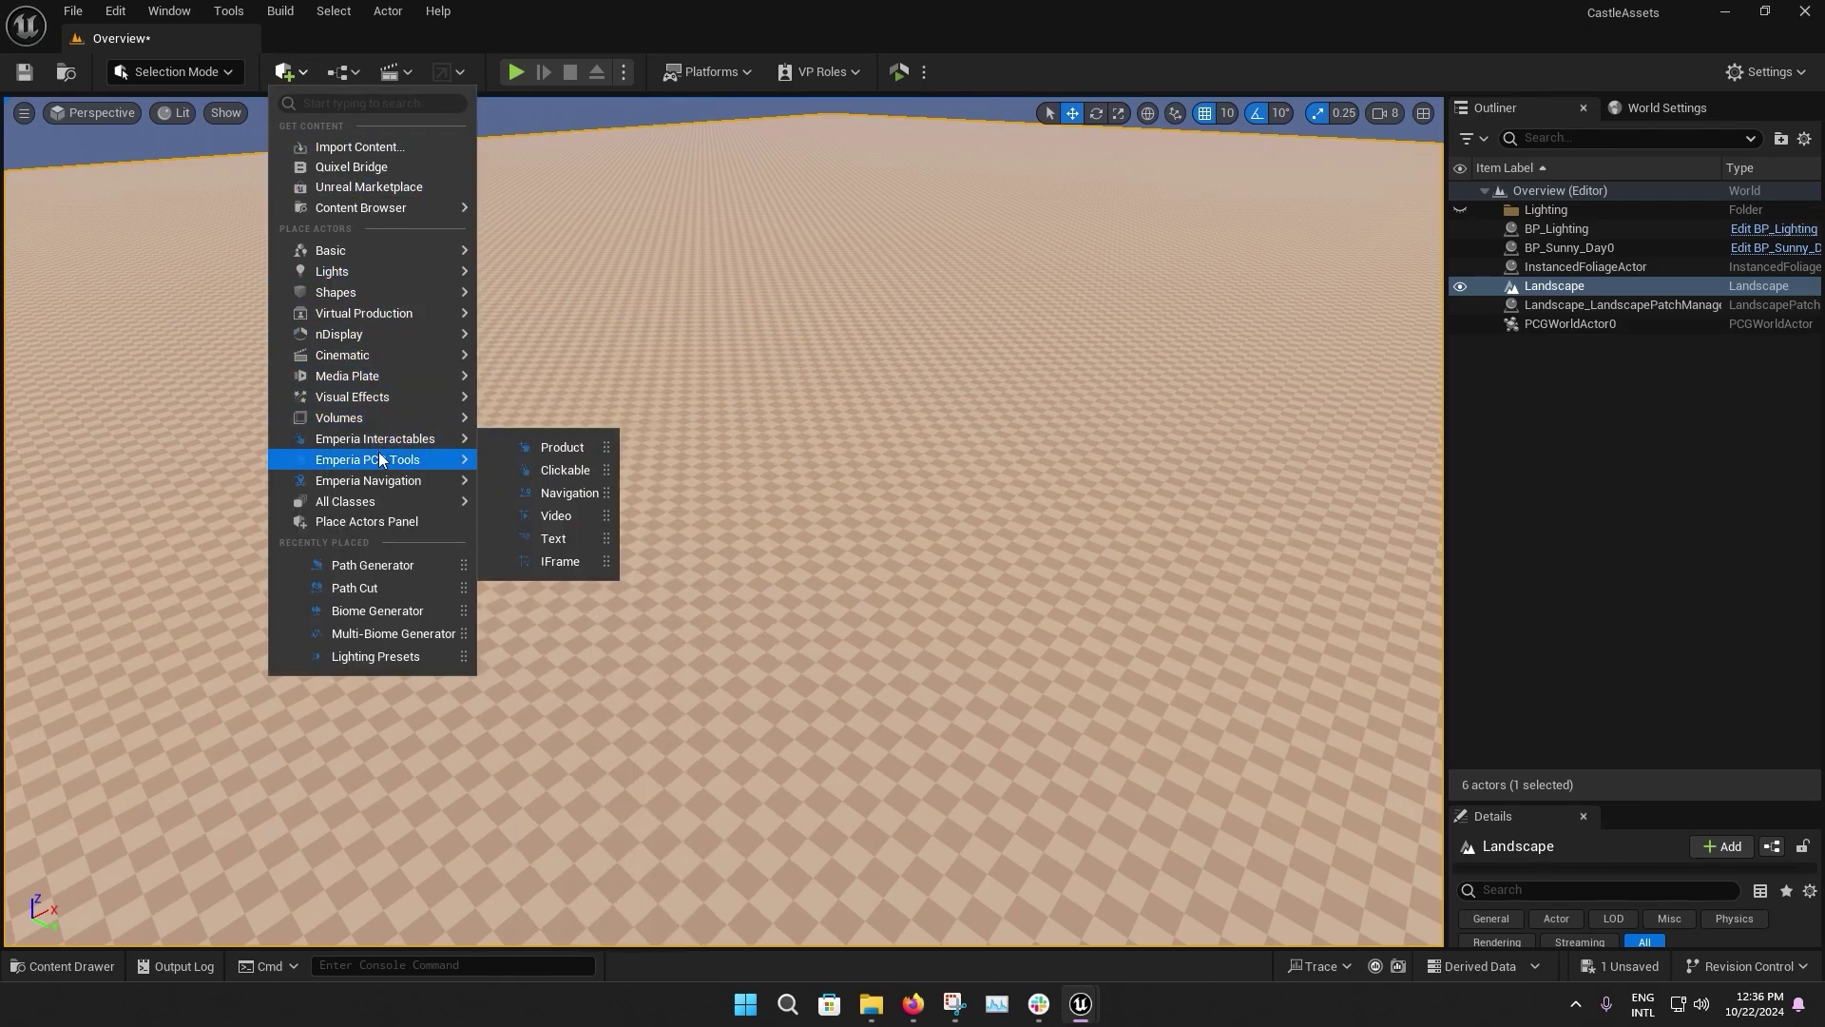
left_click_drag(598, 536, 737, 521)
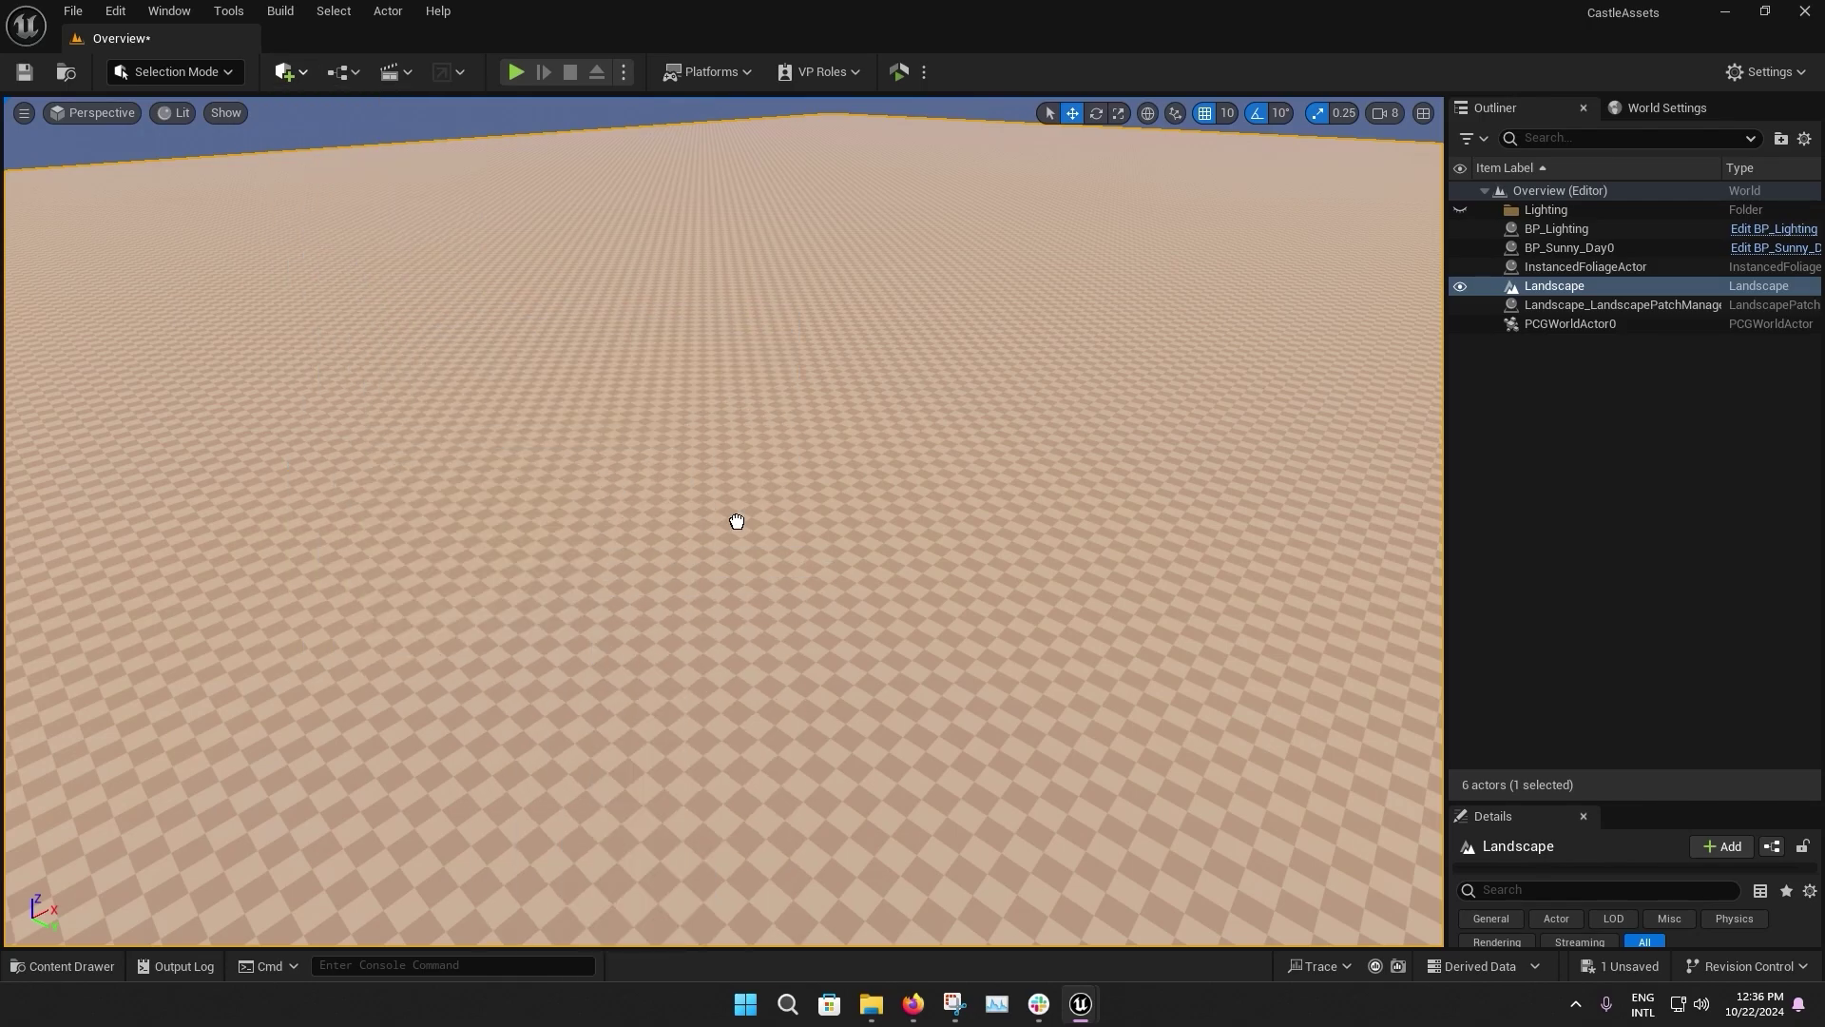
left_click_drag(686, 651, 761, 581)
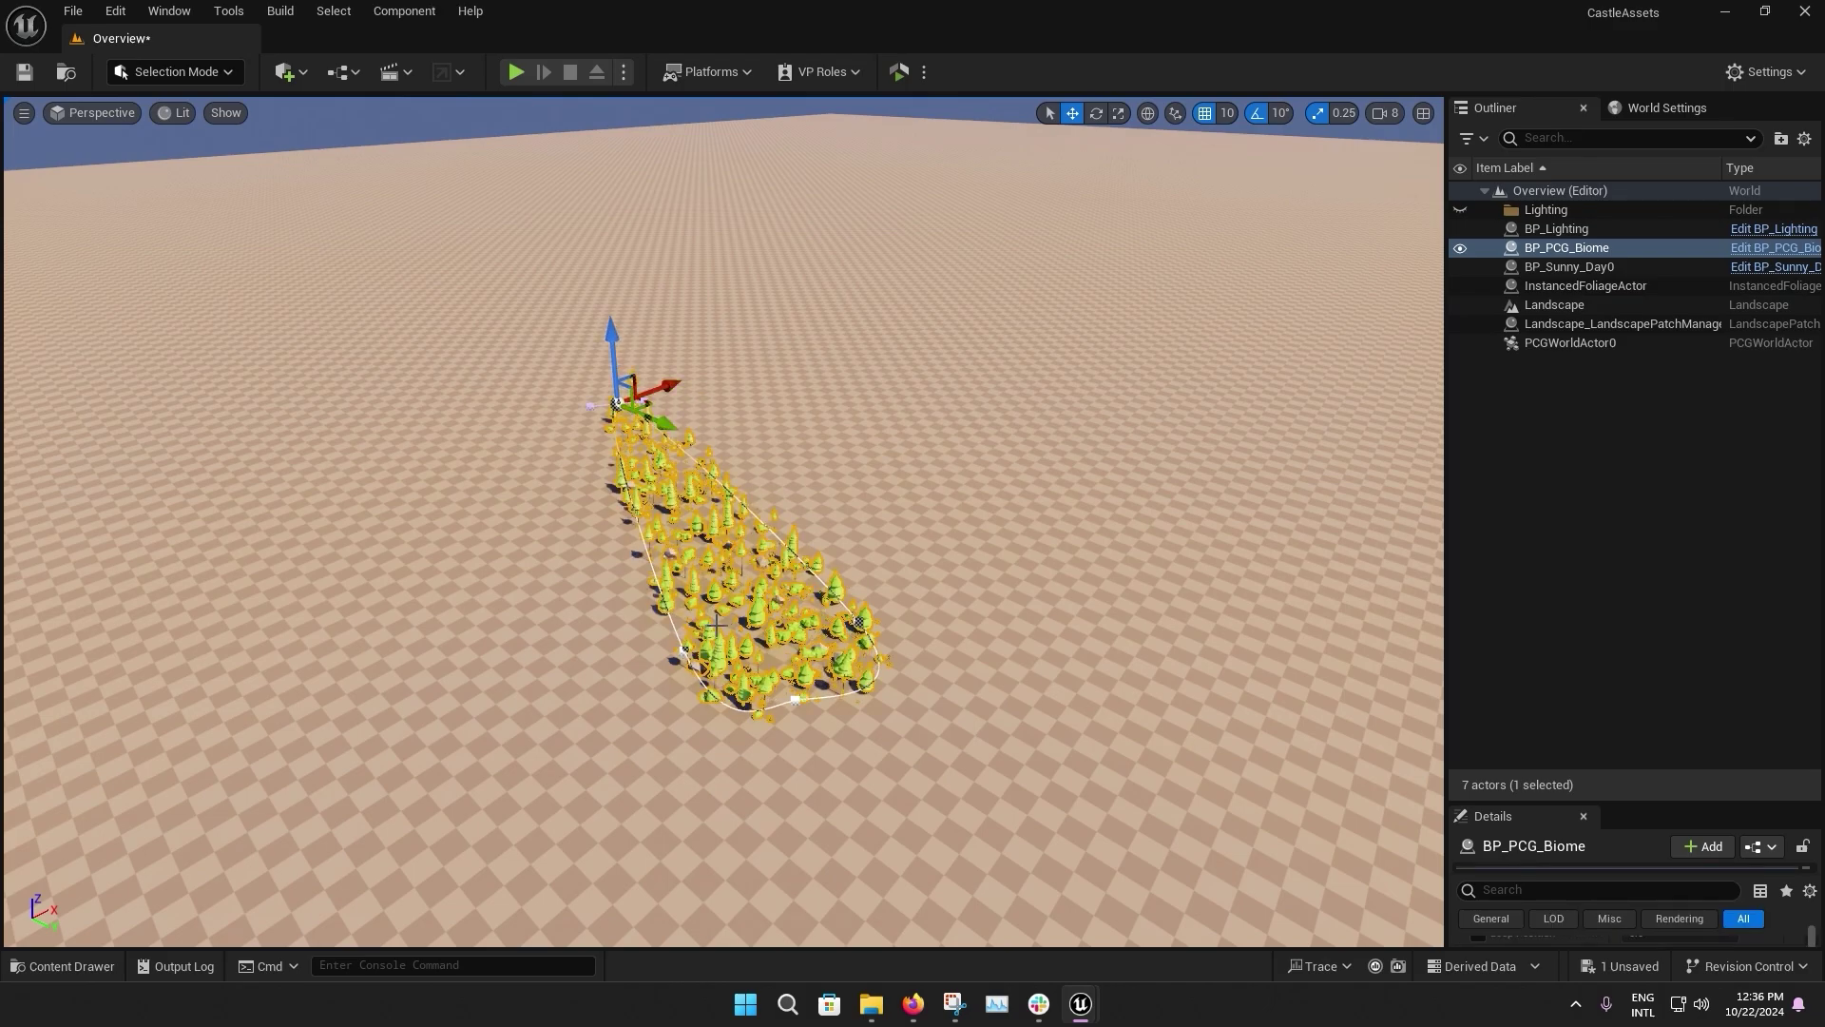
Reposition the biome's spline points to widen the forest into a roughly triangular area
left_click_drag(682, 648, 404, 632)
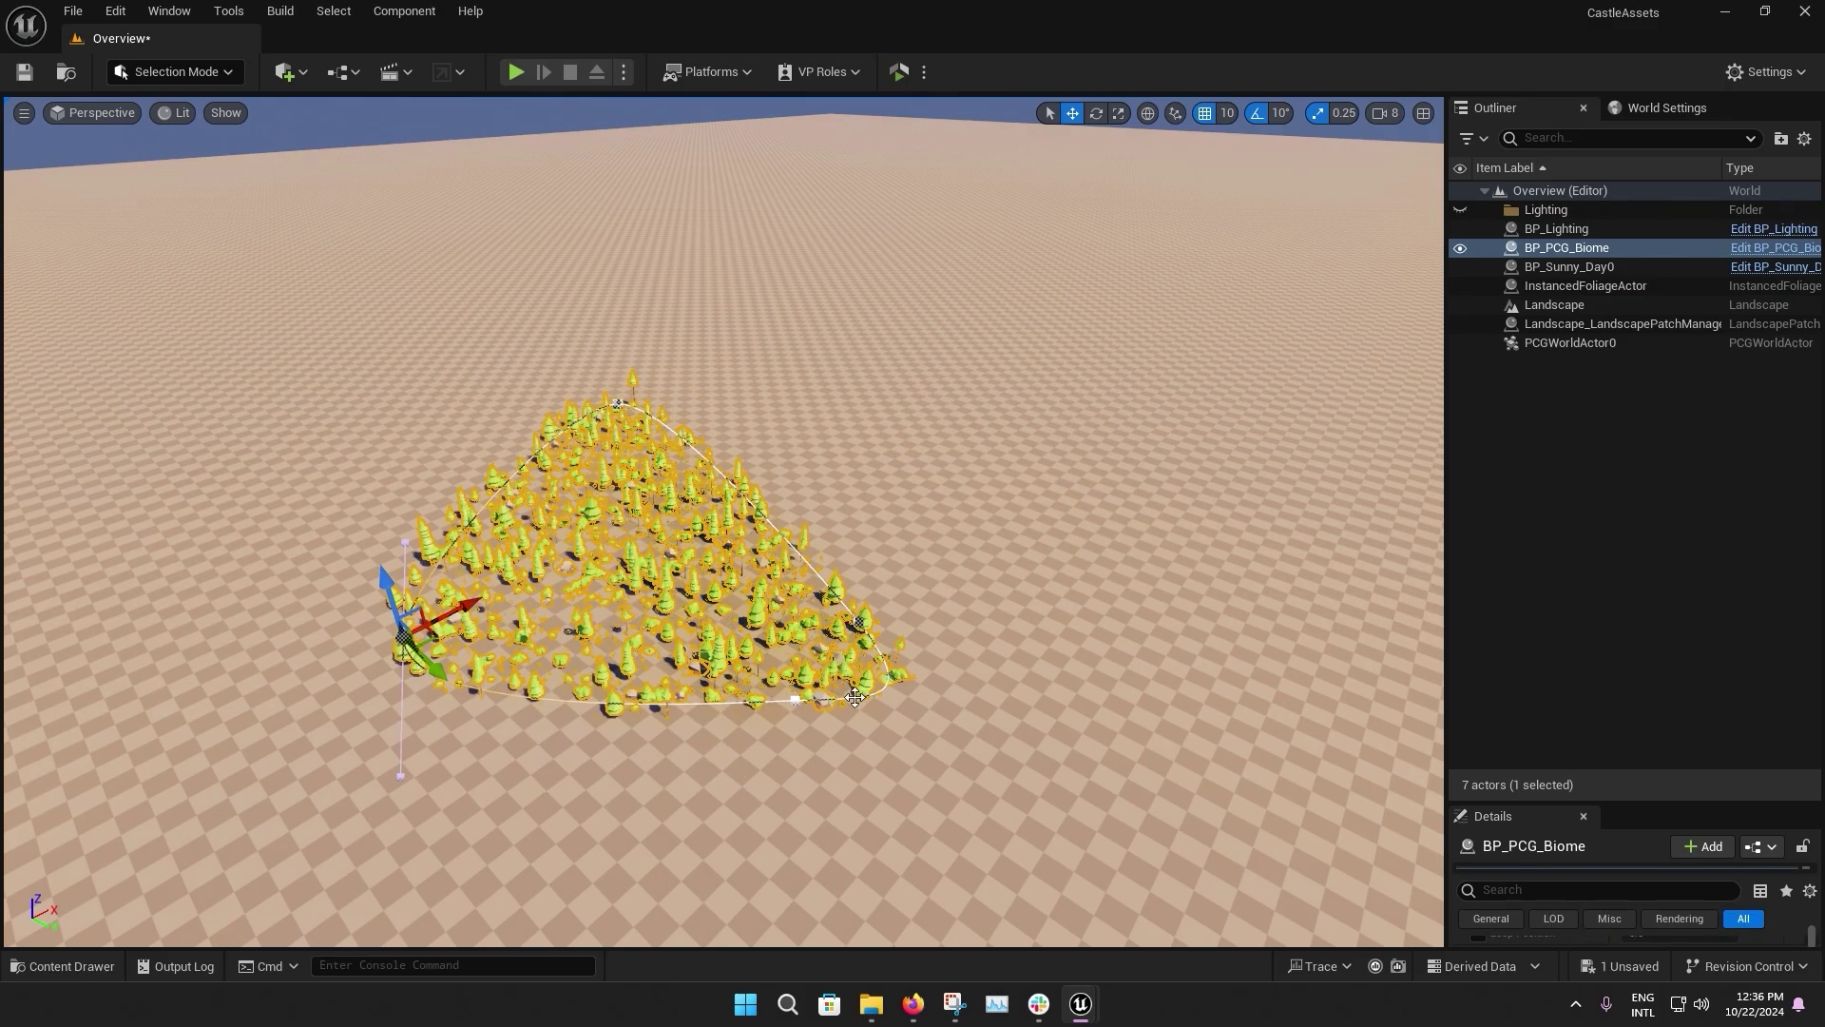
left_click(795, 700)
left_click(852, 606)
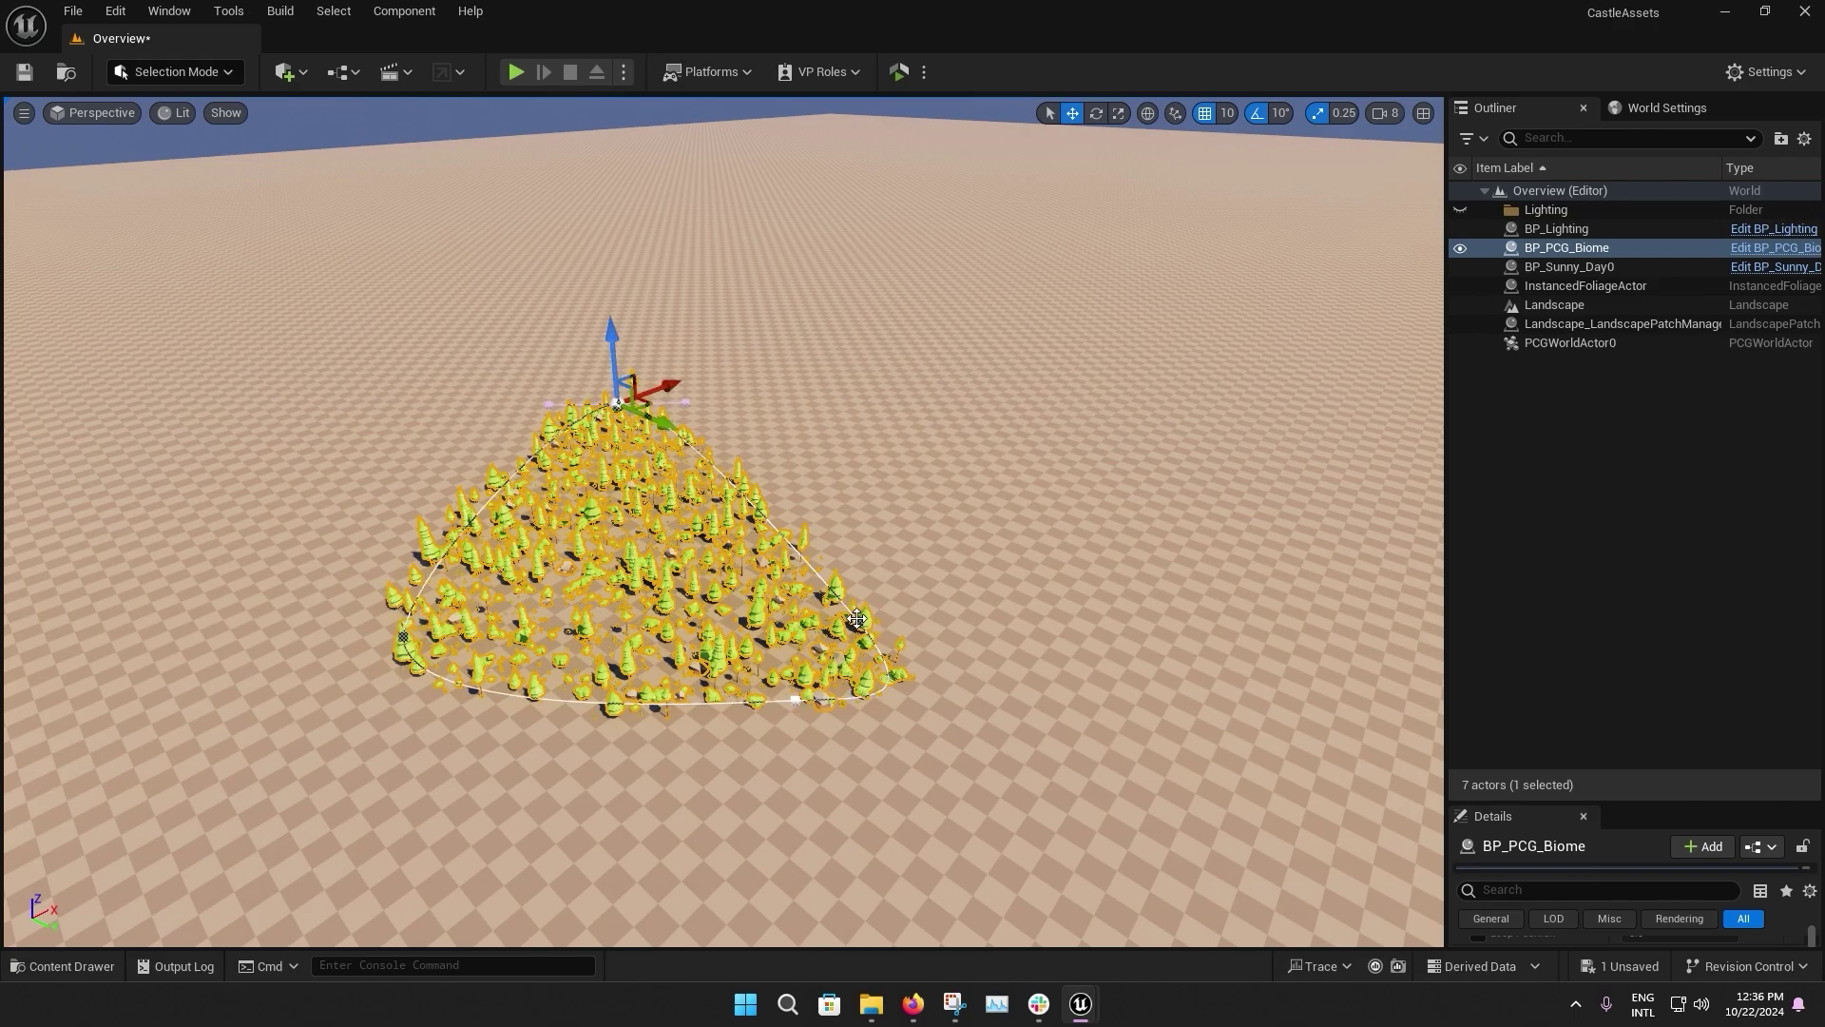
left_click_drag(676, 470, 851, 477)
Place a Path Cut on the landscape beside the forest and select its spline point
left_click(285, 71)
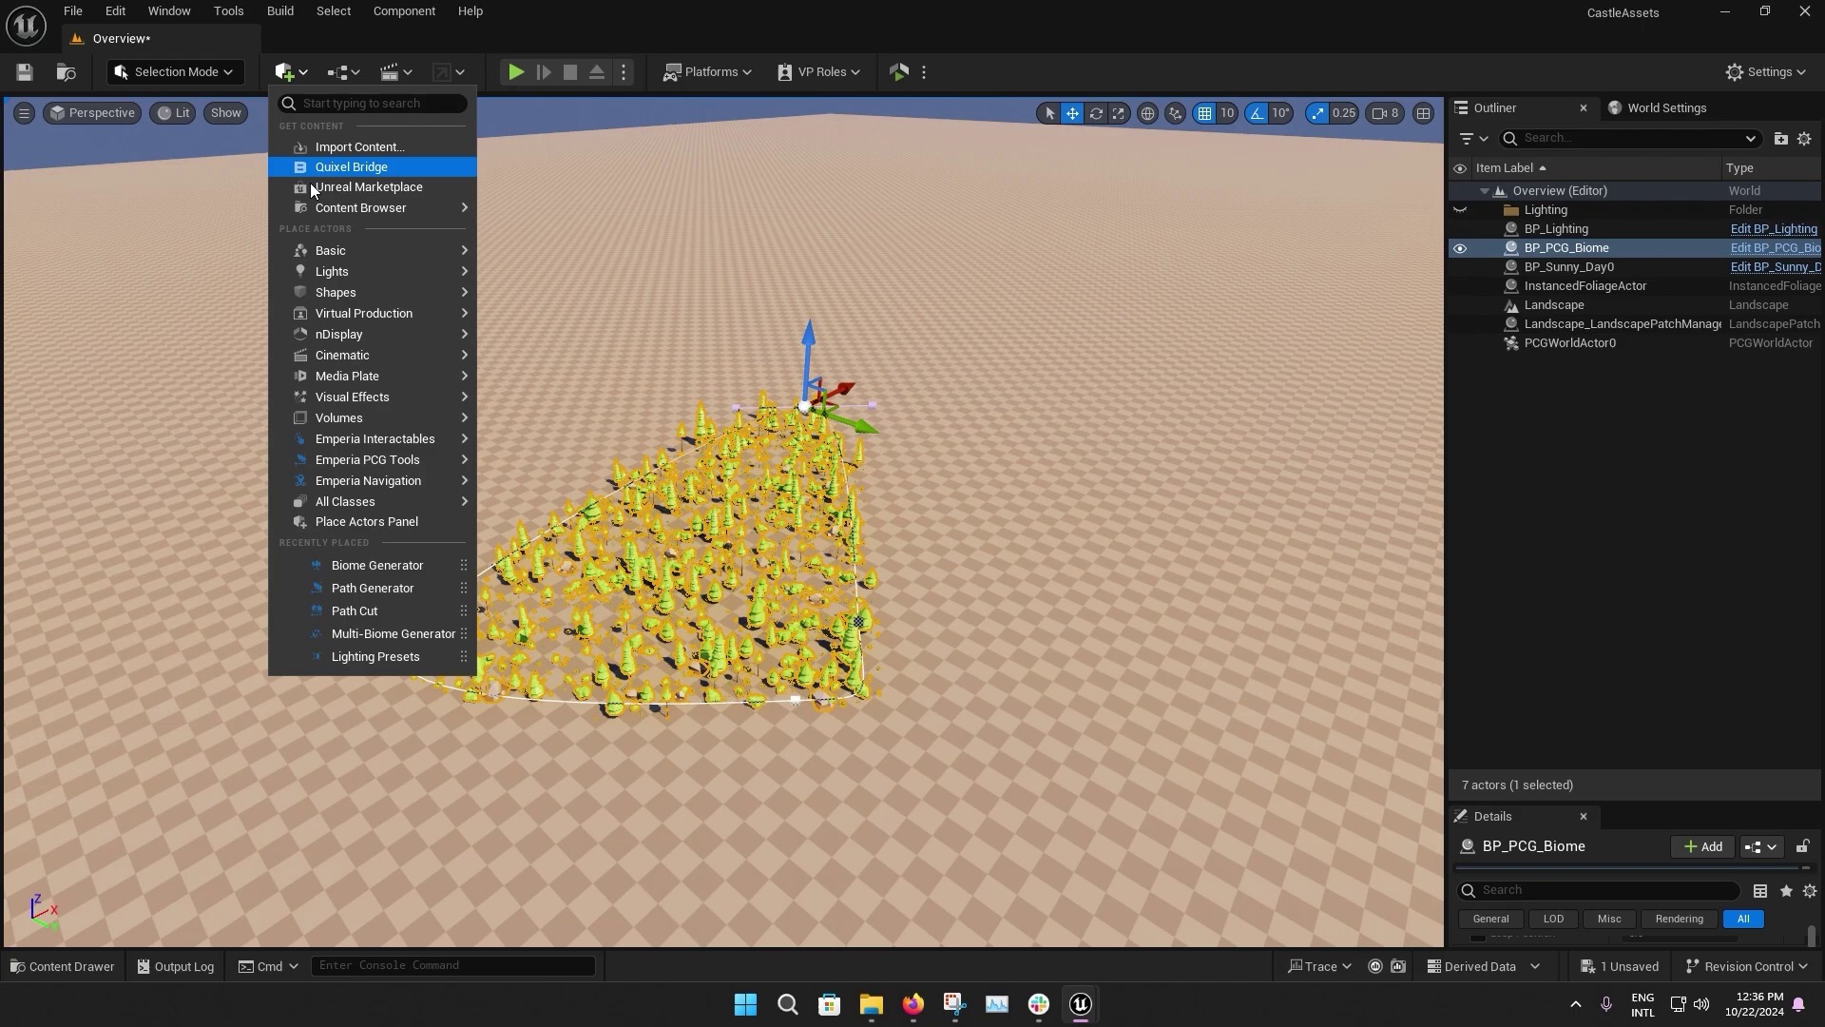
mouse_move(376, 438)
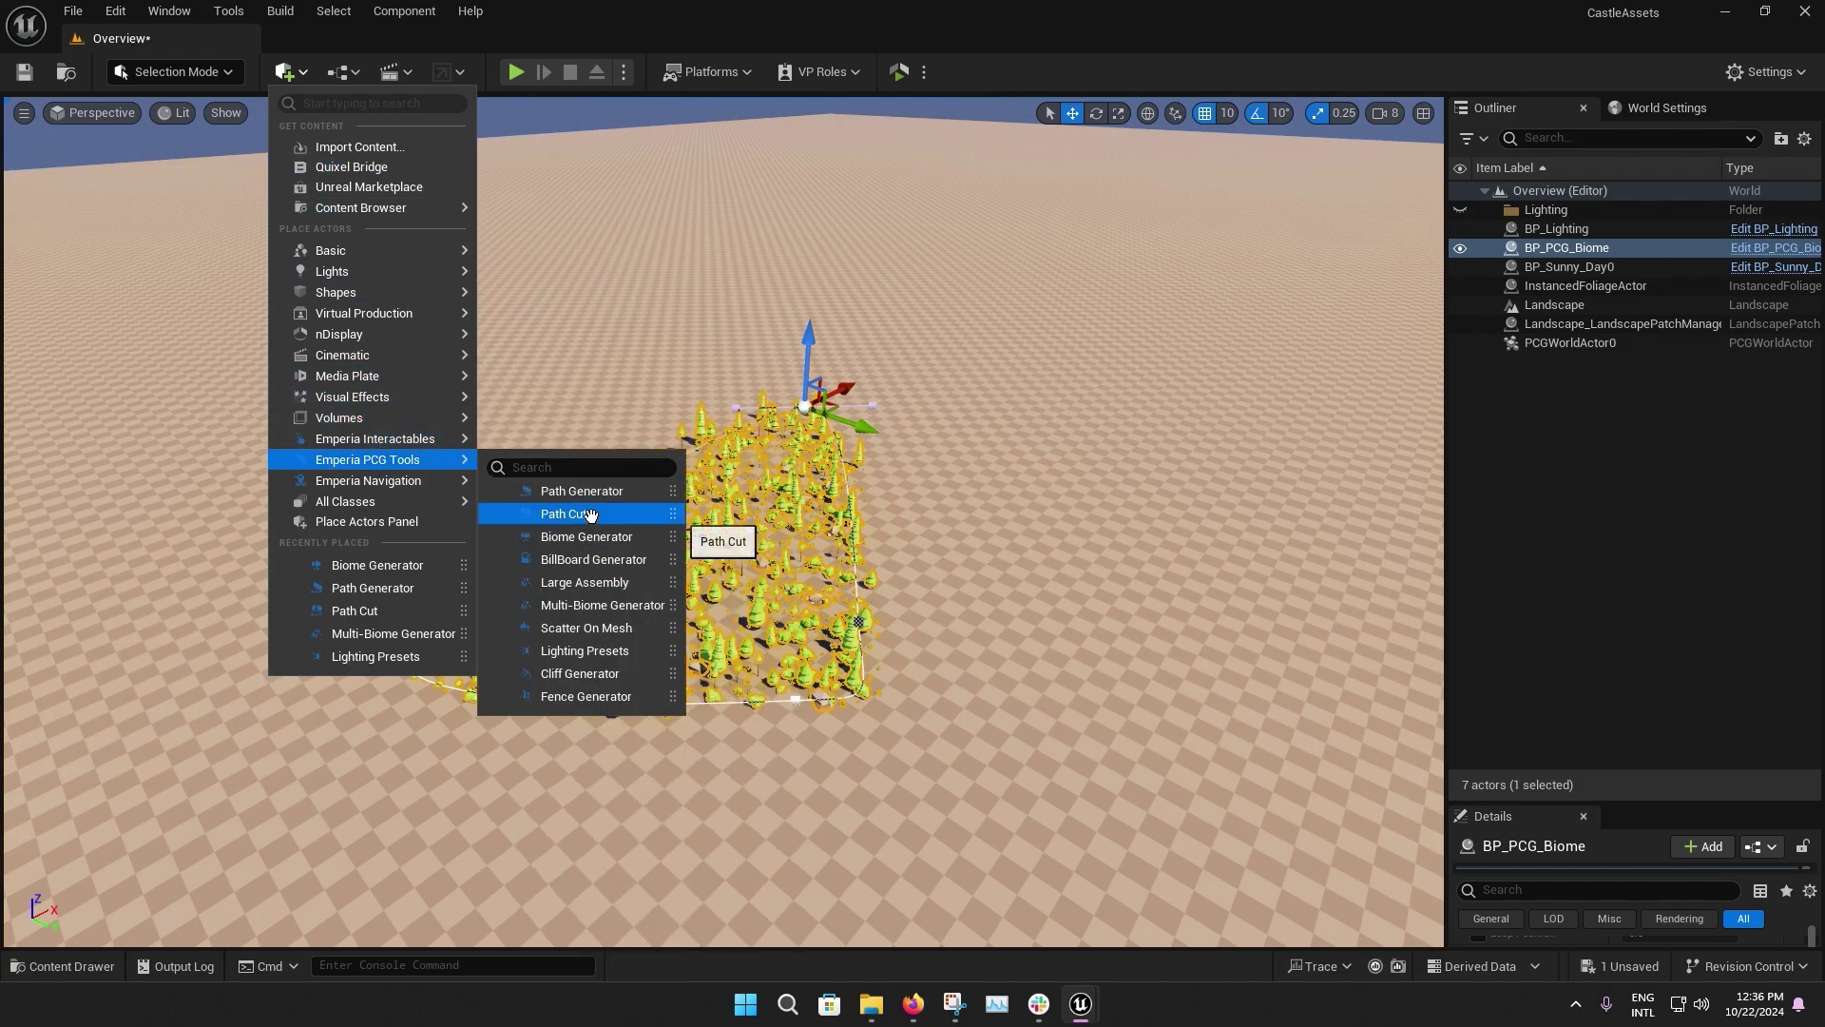
left_click_drag(589, 512, 1013, 548)
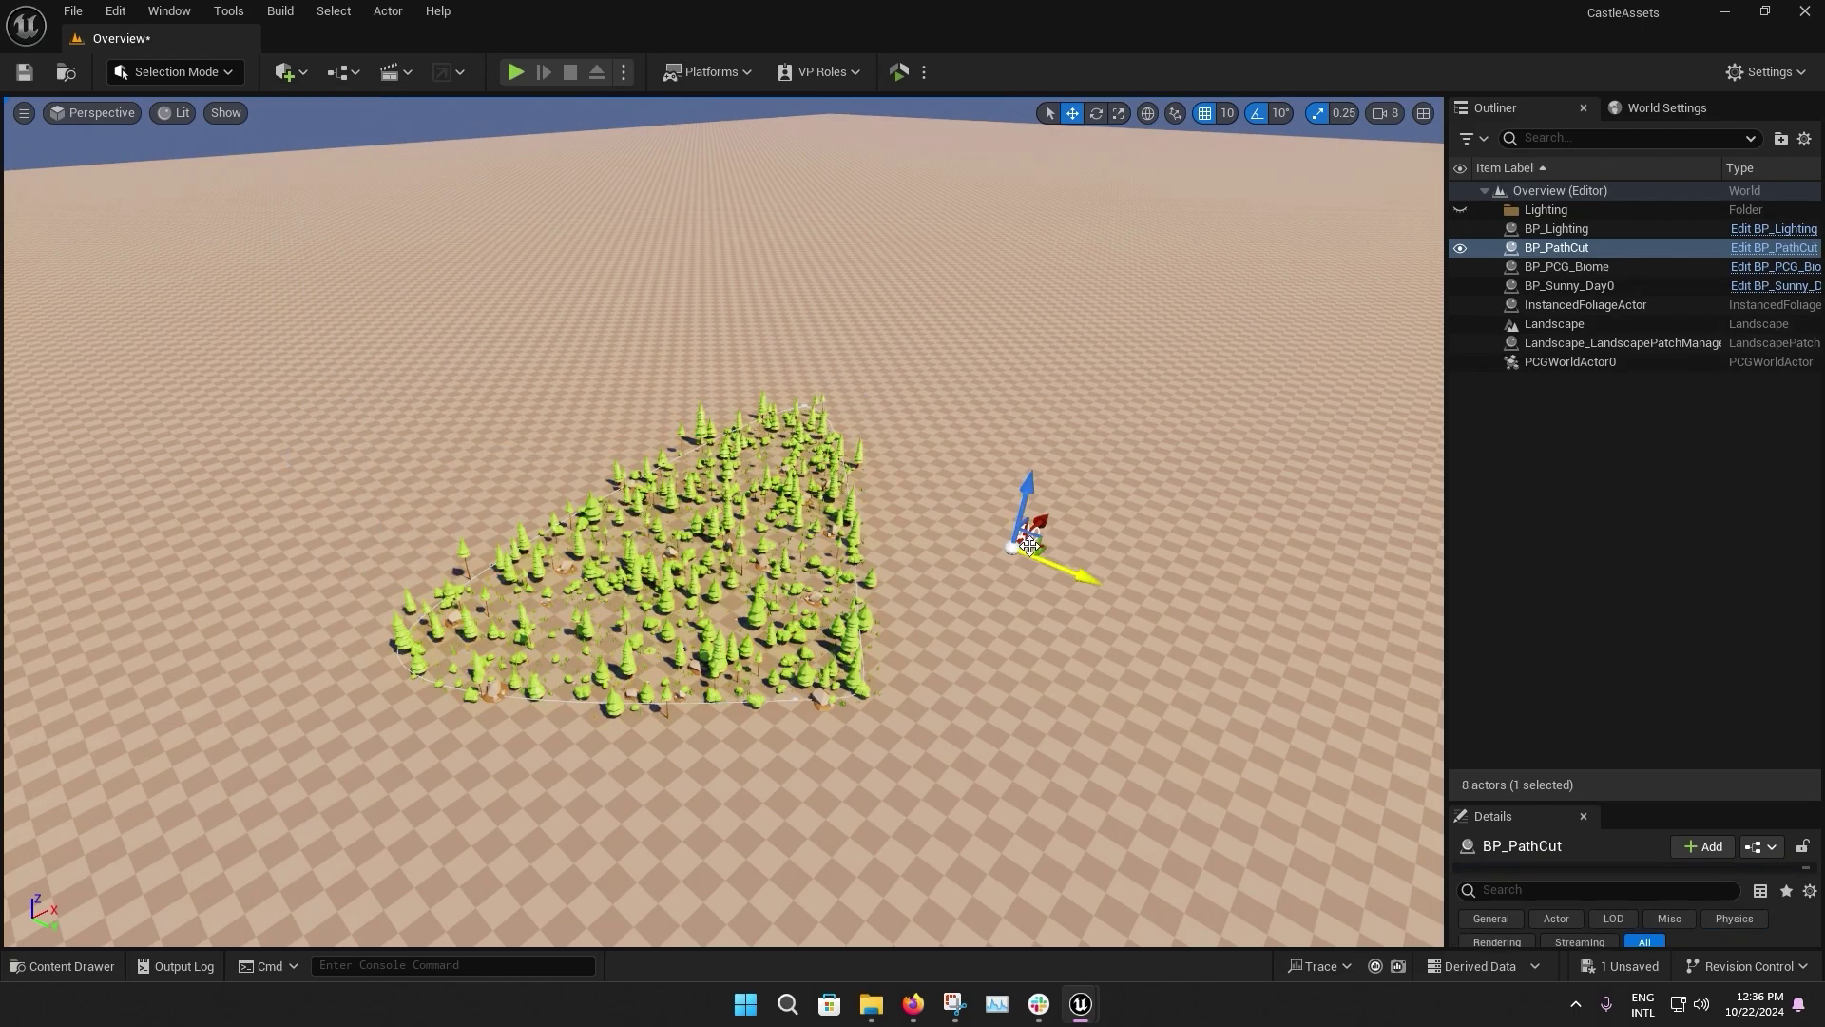
left_click(1030, 545)
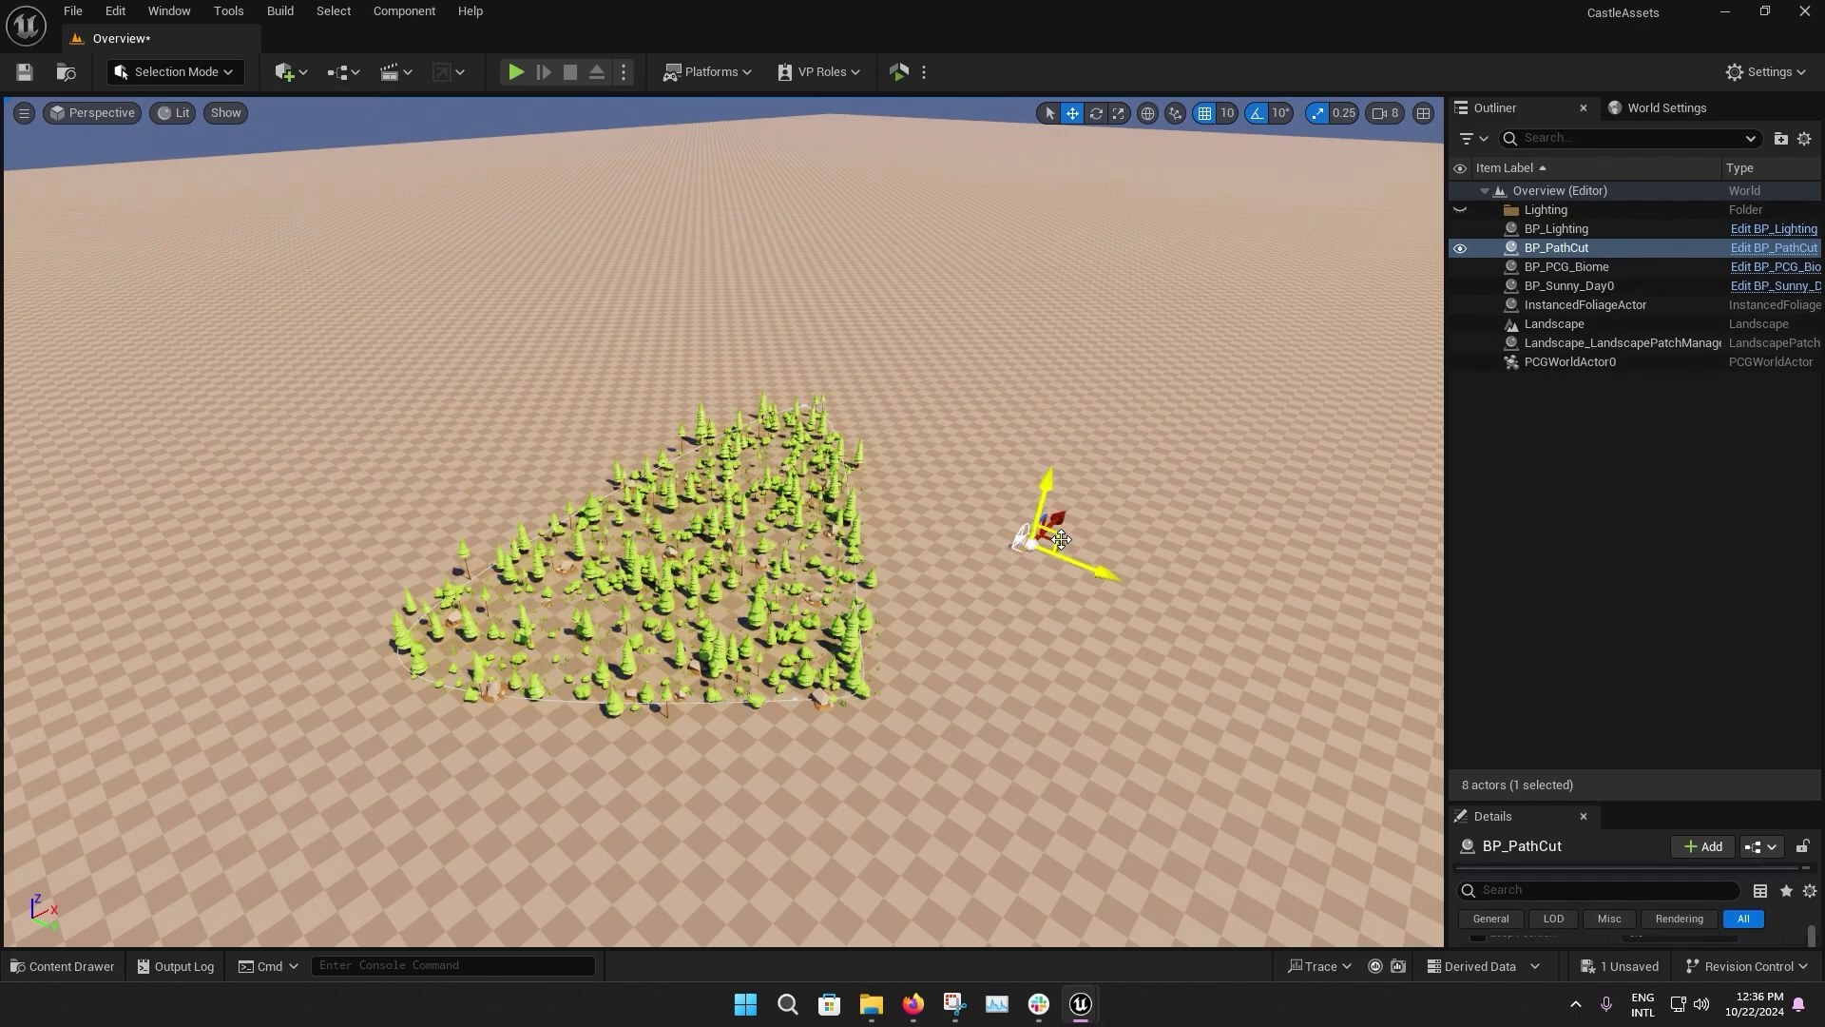
left_click_drag(1033, 545, 404, 483, "alt")
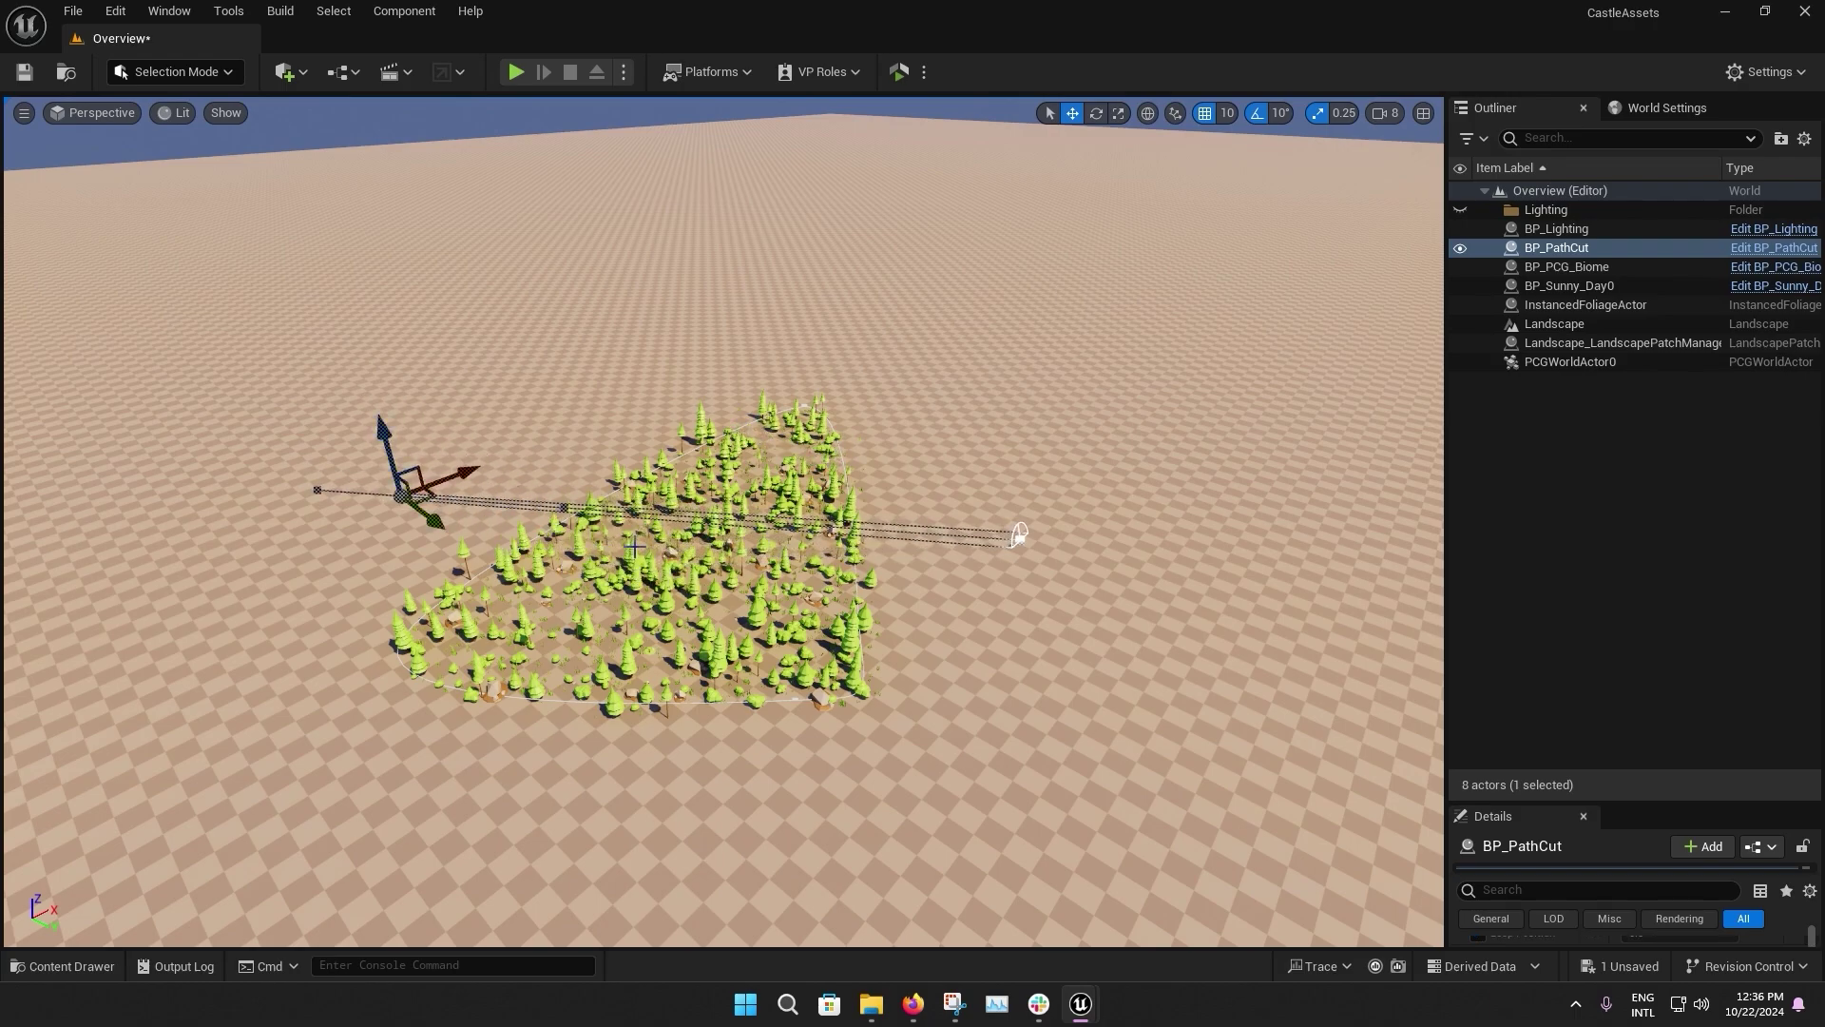
key("ctrl+z")
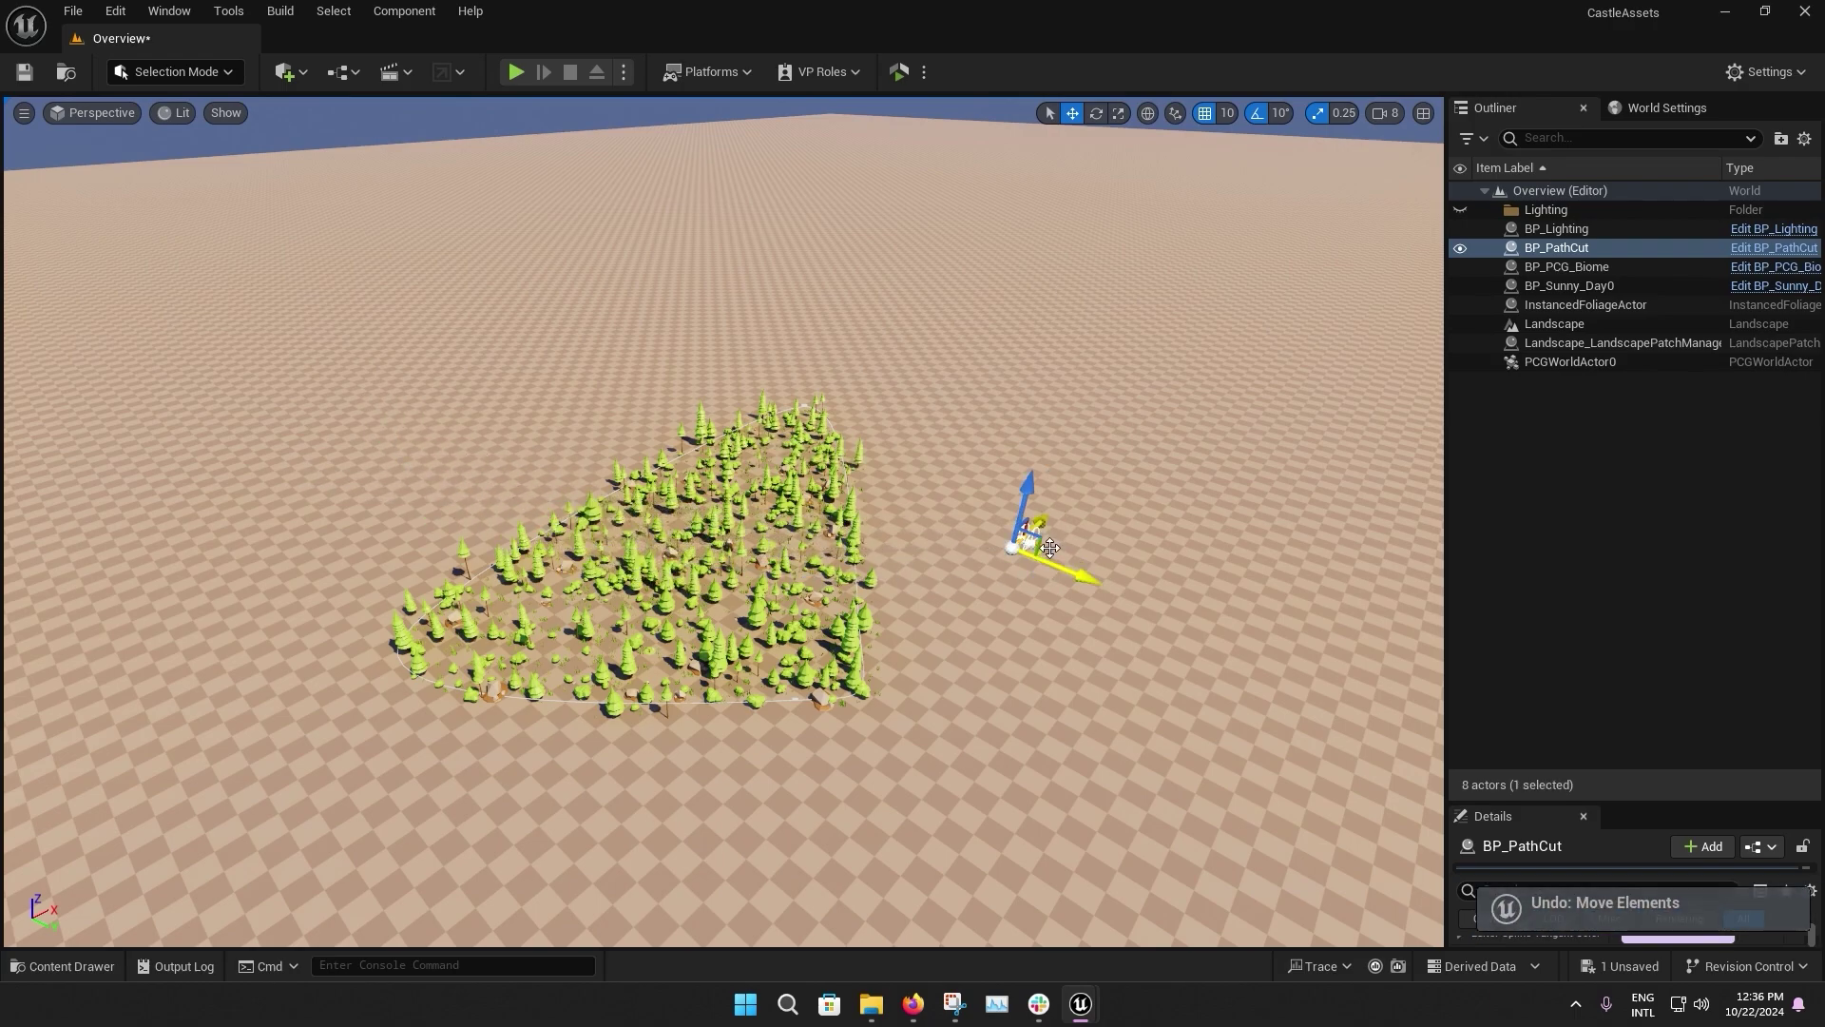
left_click_drag(1055, 547, 892, 589, "alt")
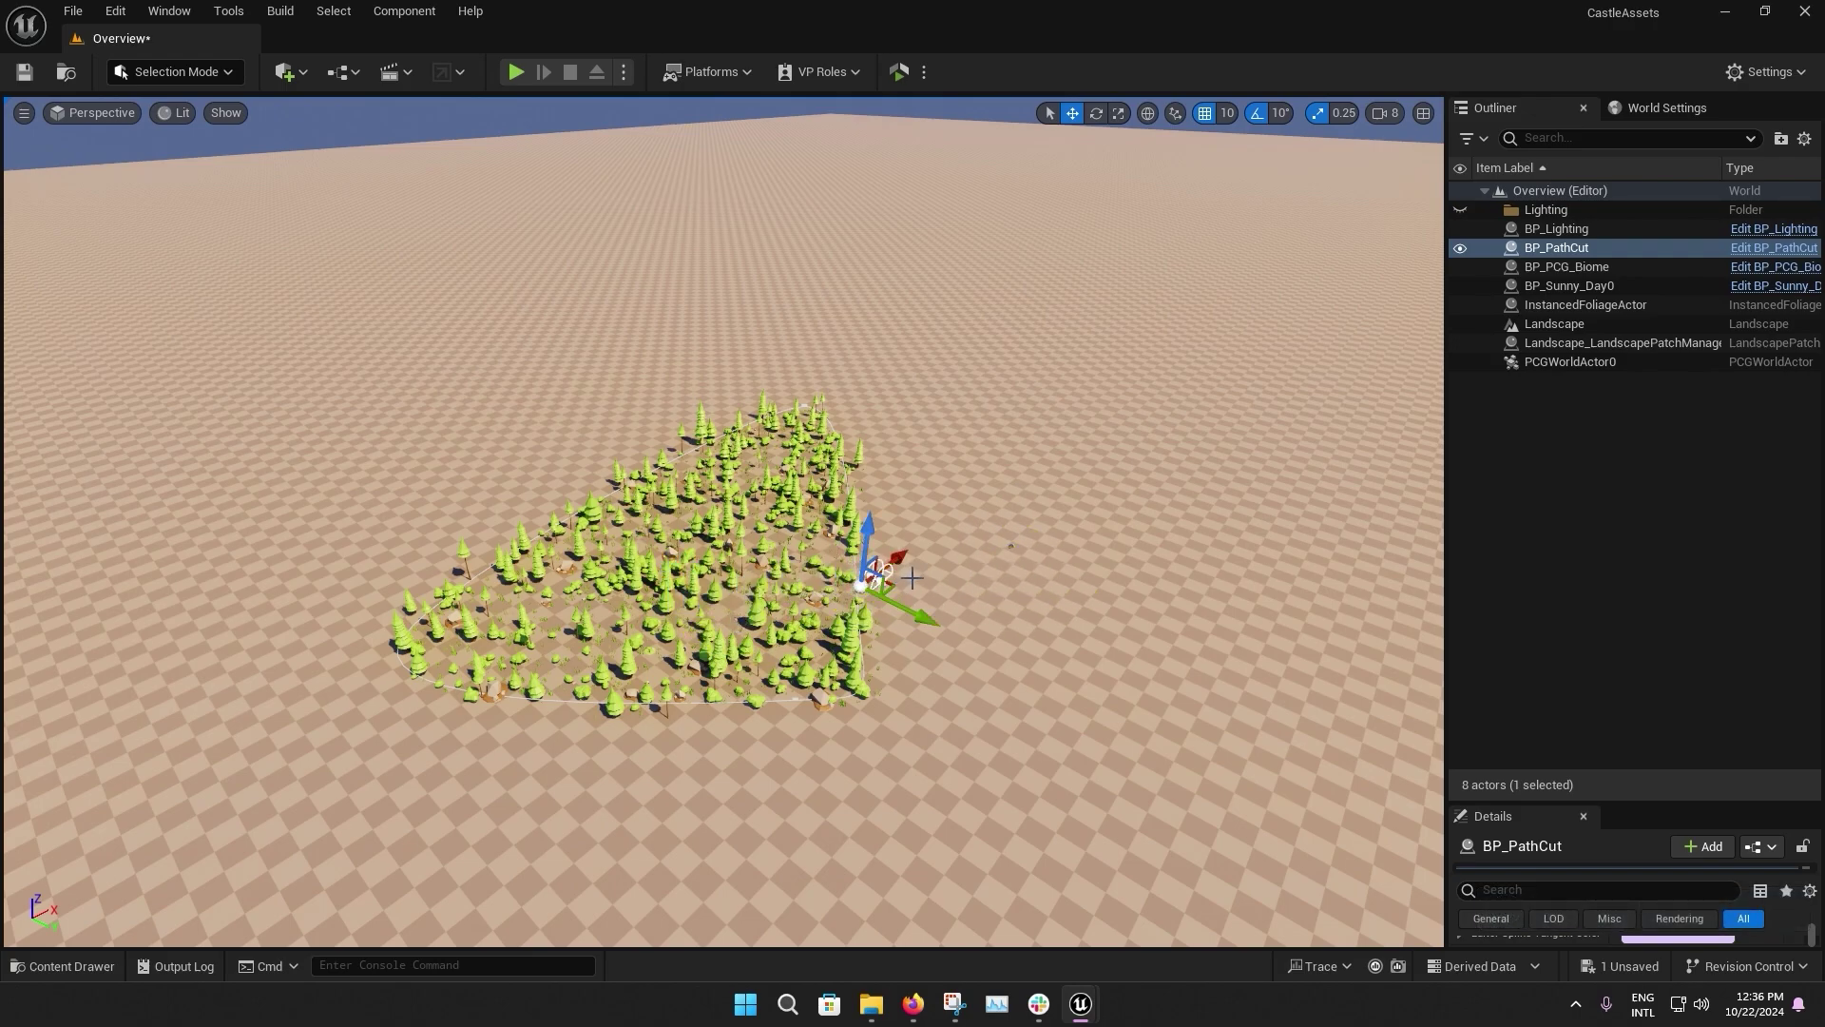
key("ctrl+z")
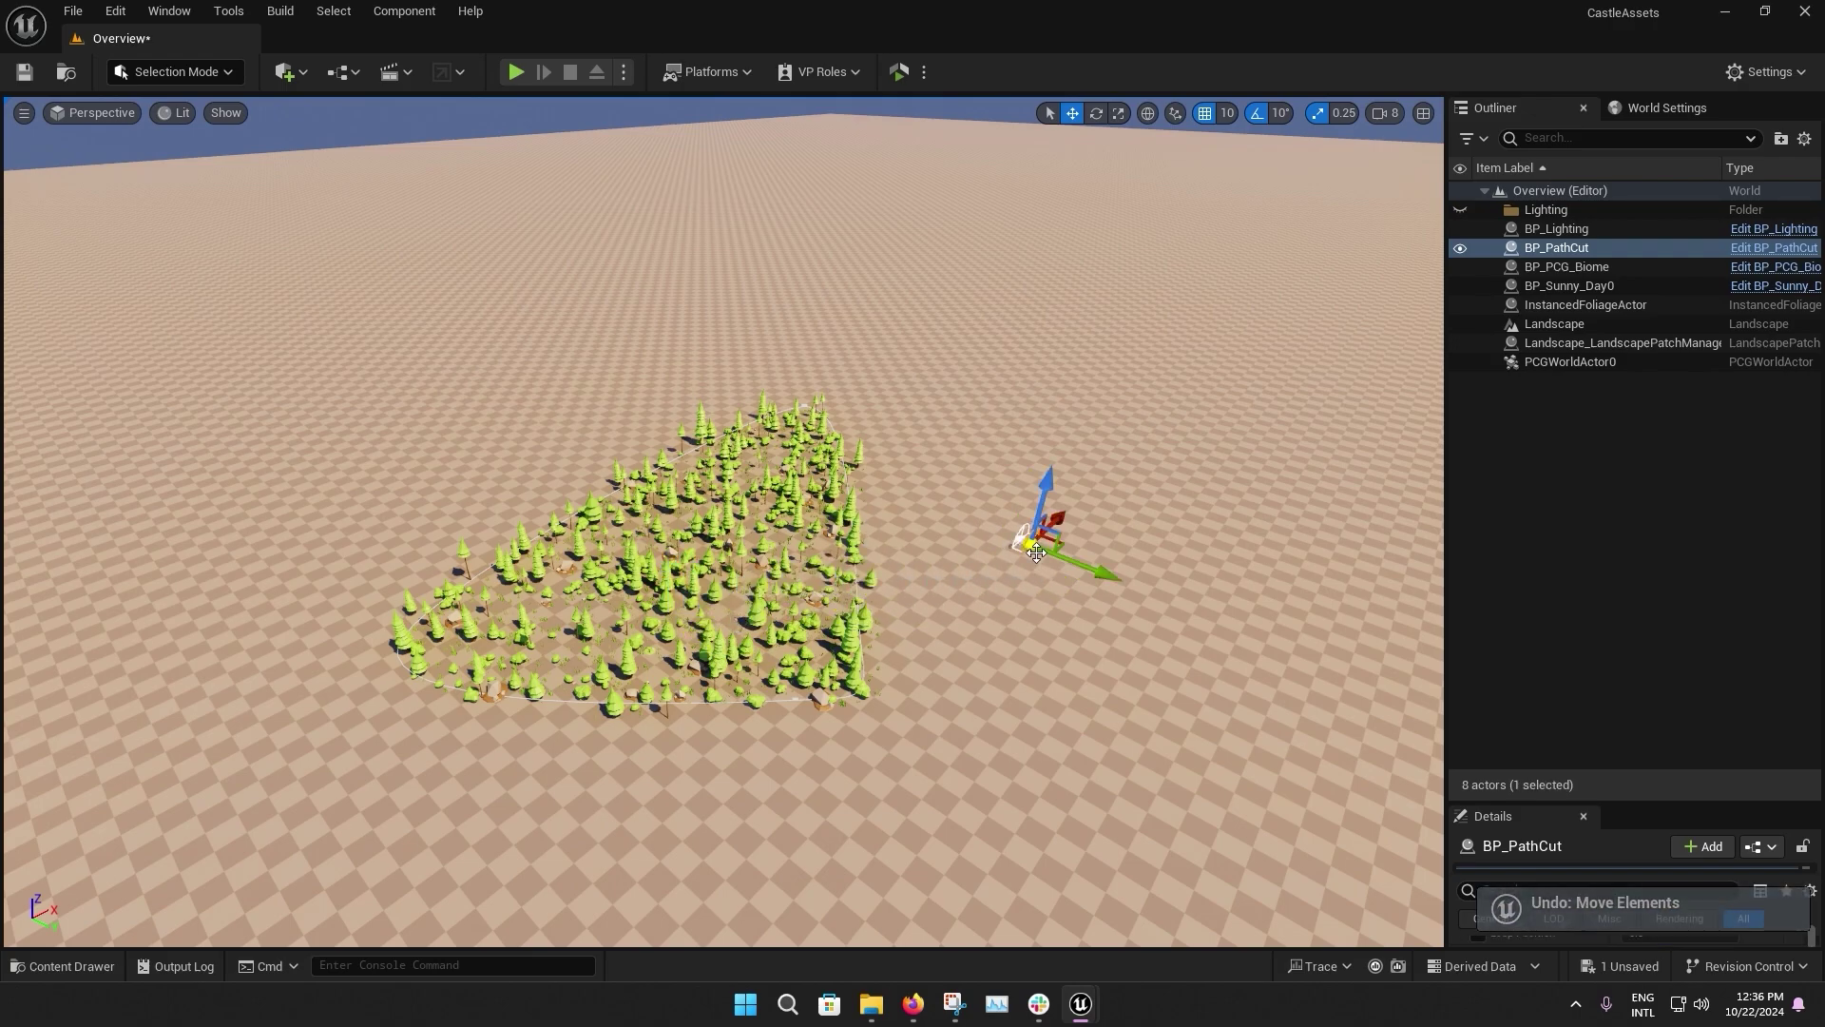
Extend the Path Cut spline diagonally across the forest and reposition its starting point
left_click_drag(1035, 544, 298, 783, "alt")
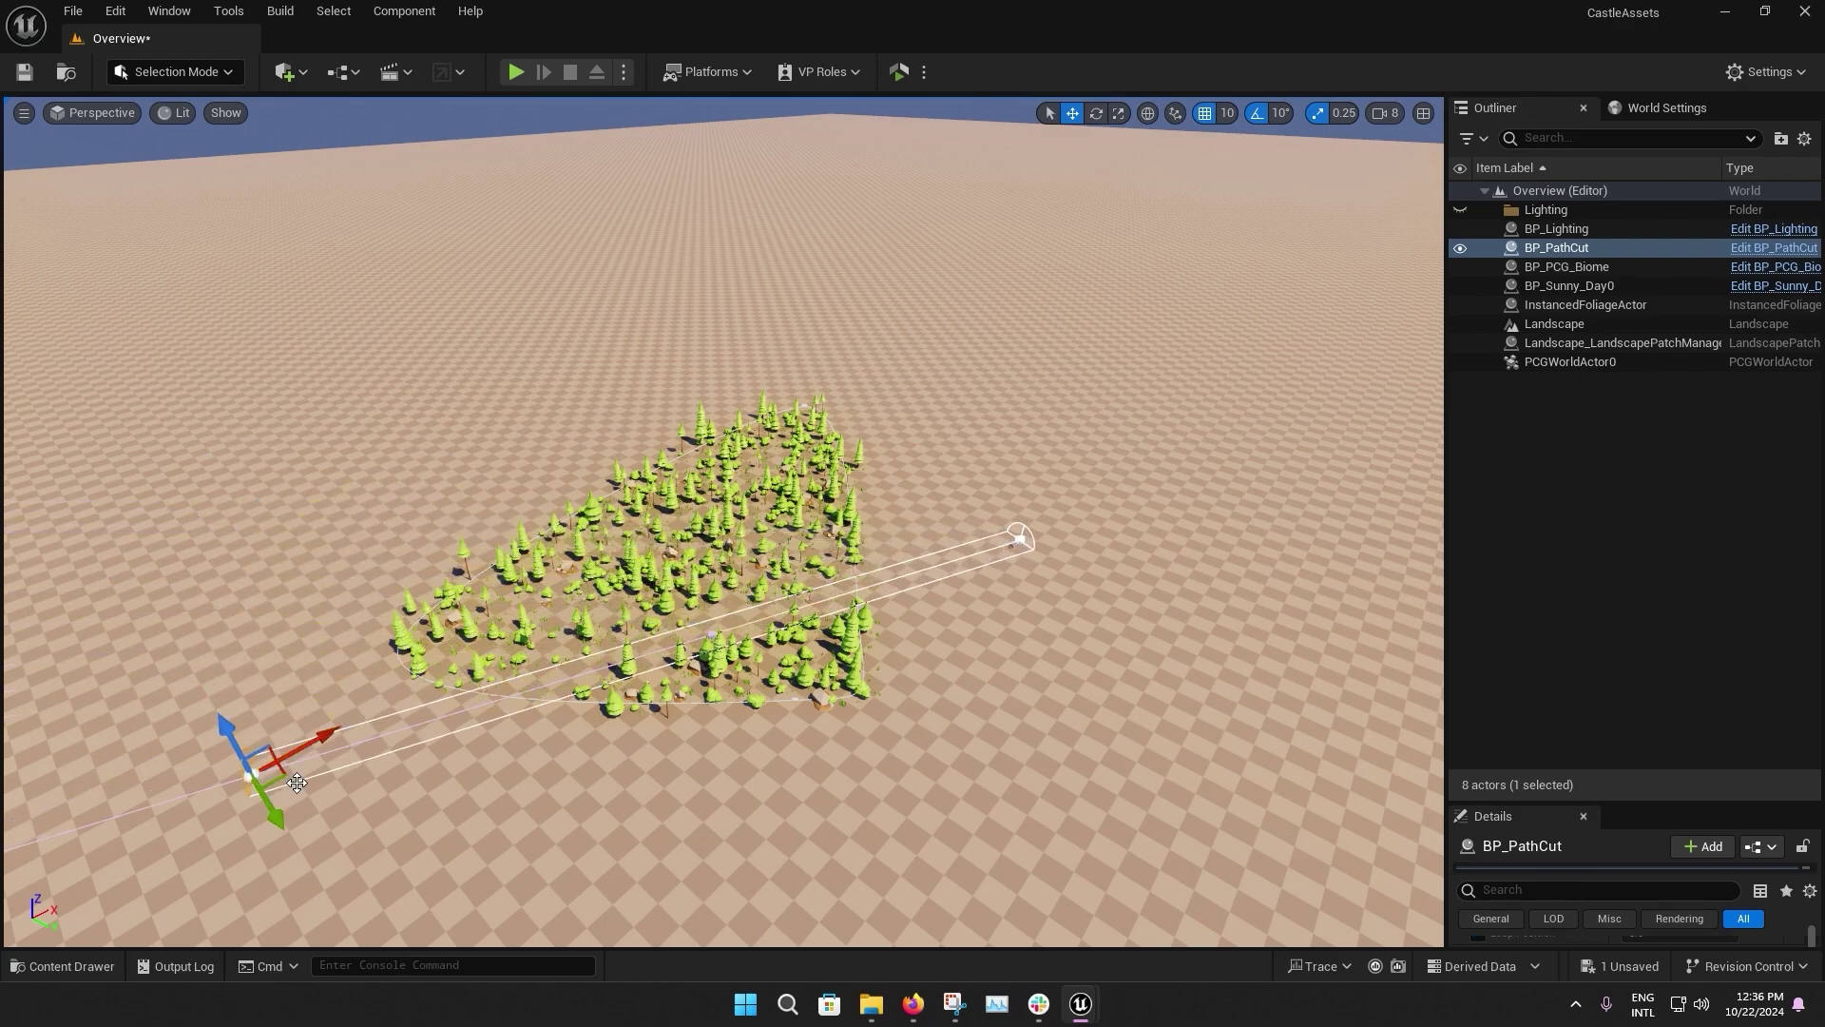
left_click(1019, 538)
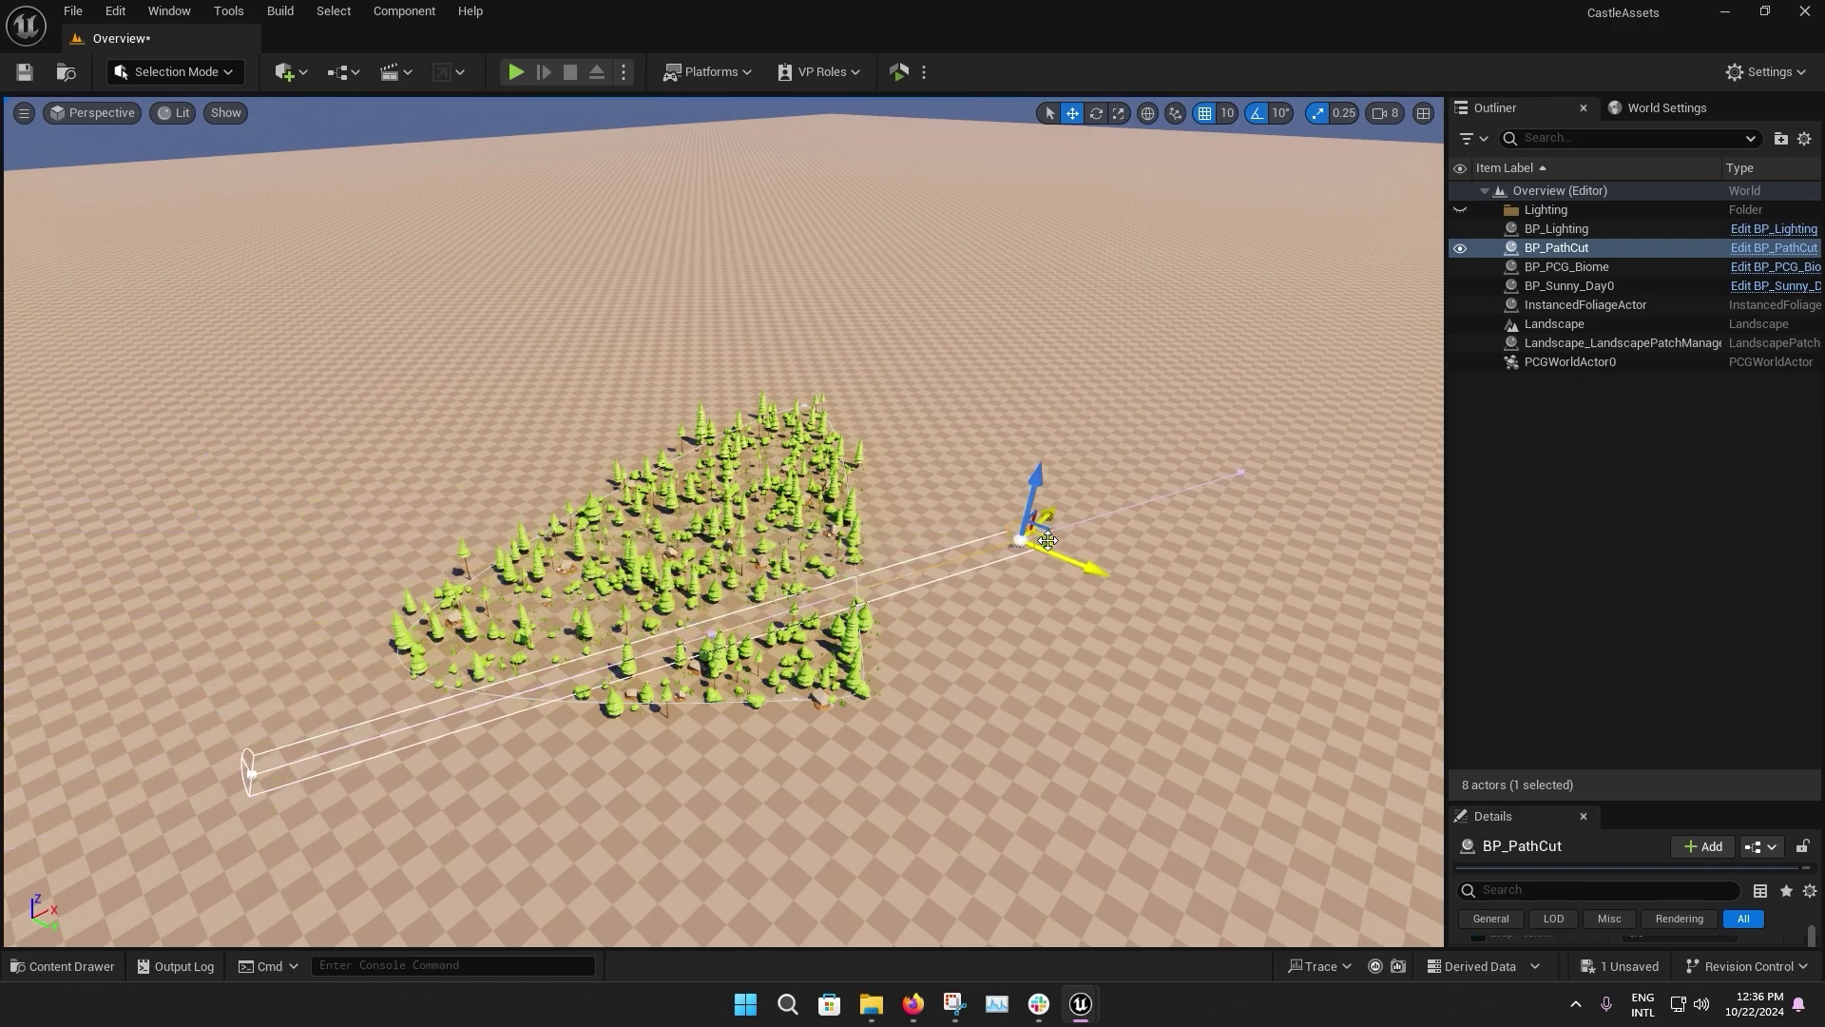
left_click_drag(1028, 531, 884, 421)
Scale the Path Cut's starting point to widen the clearing at that end
key("e")
key("r")
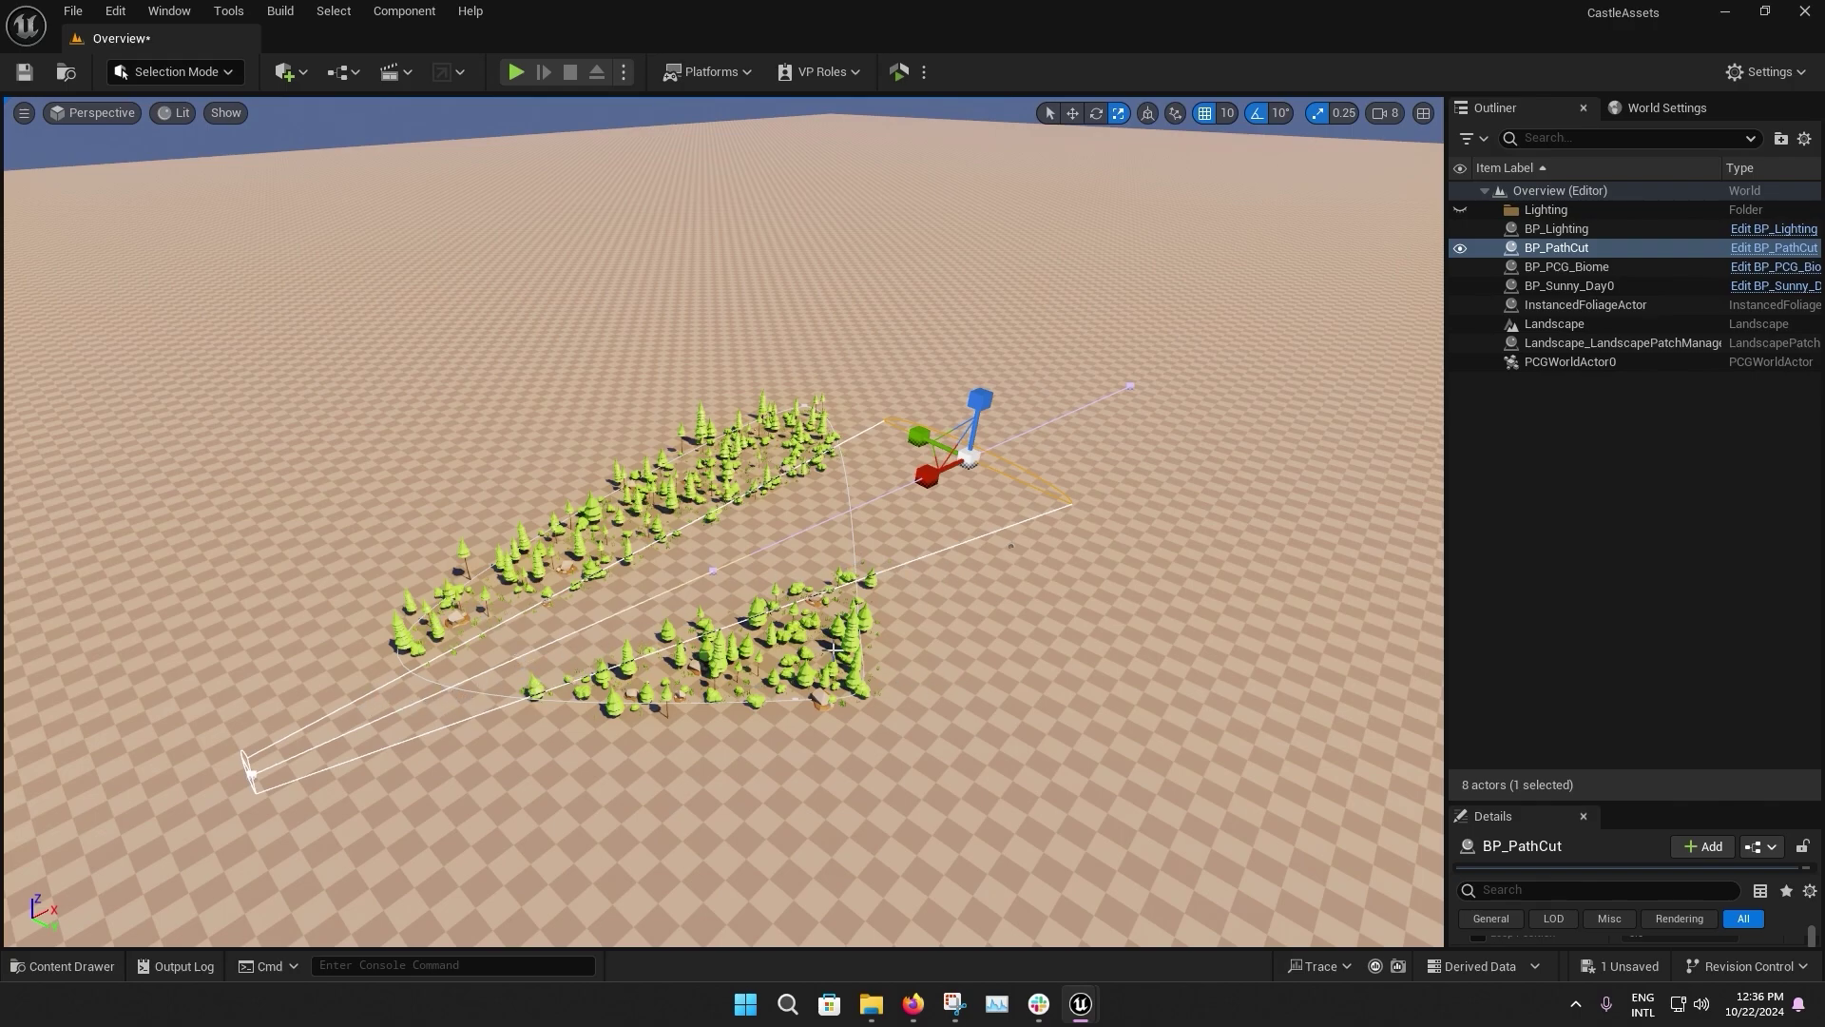
key("w")
key("e")
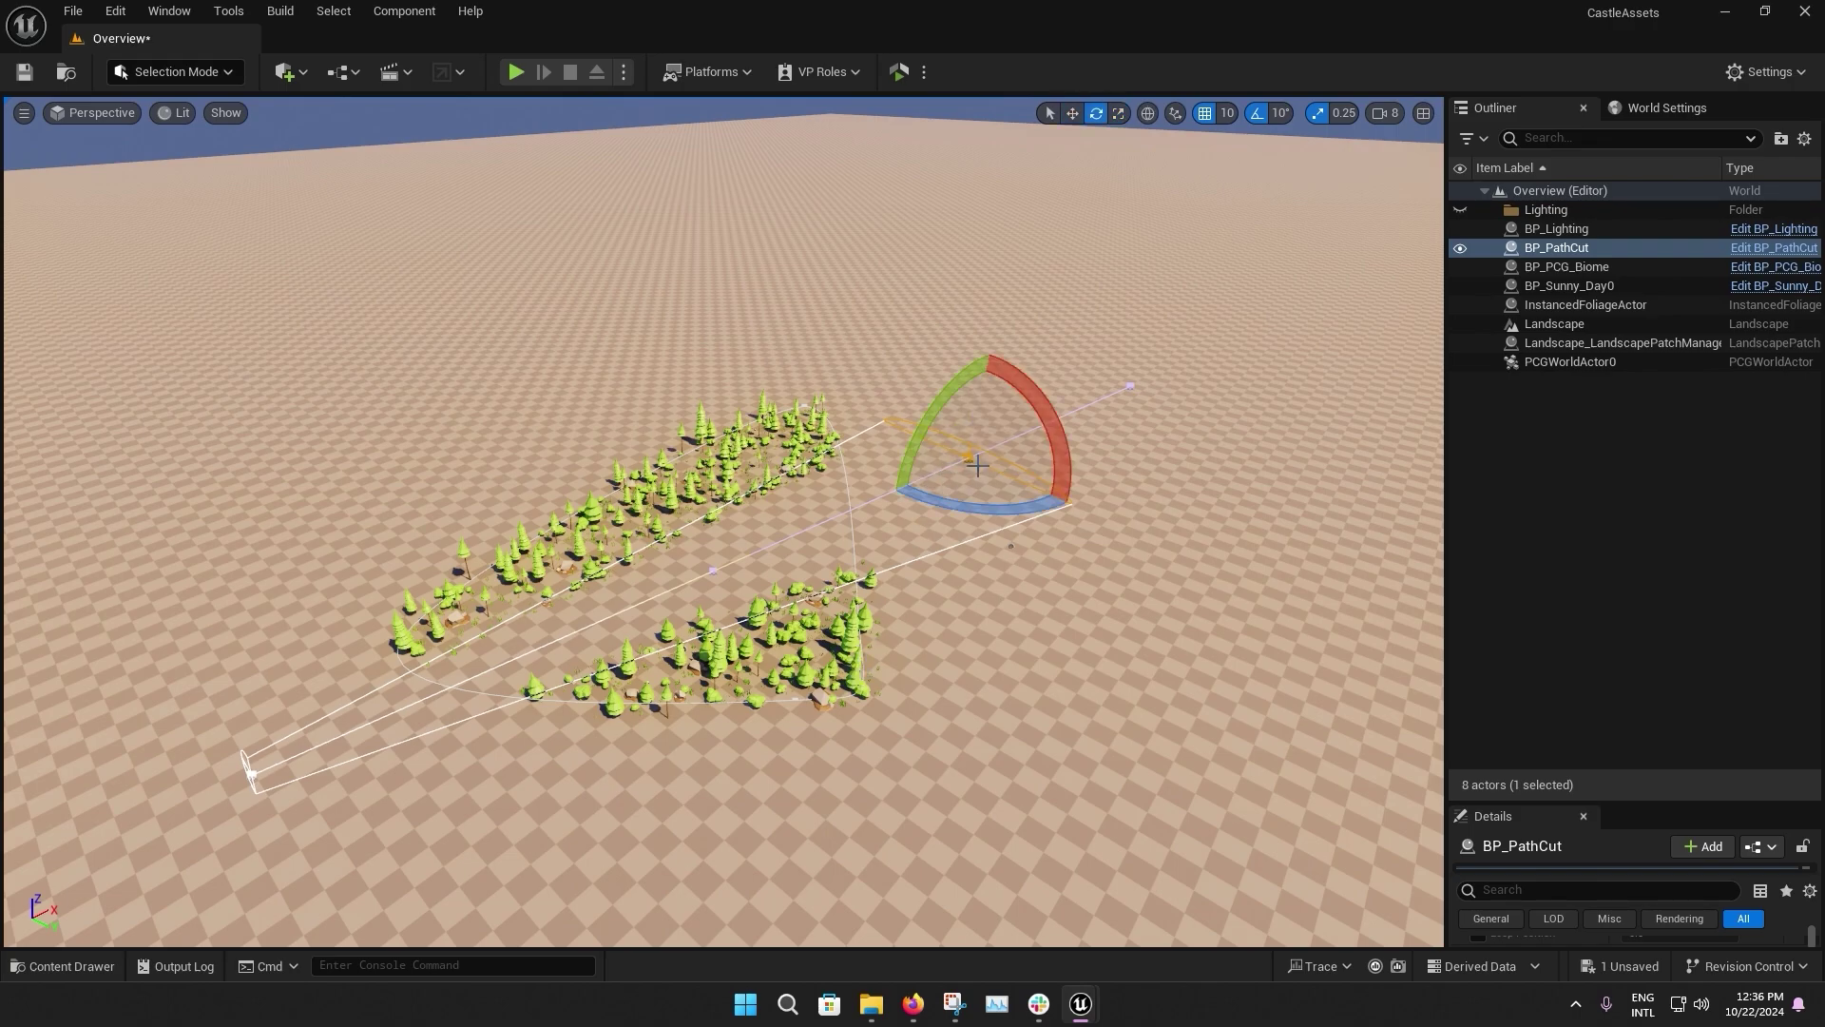
key("r")
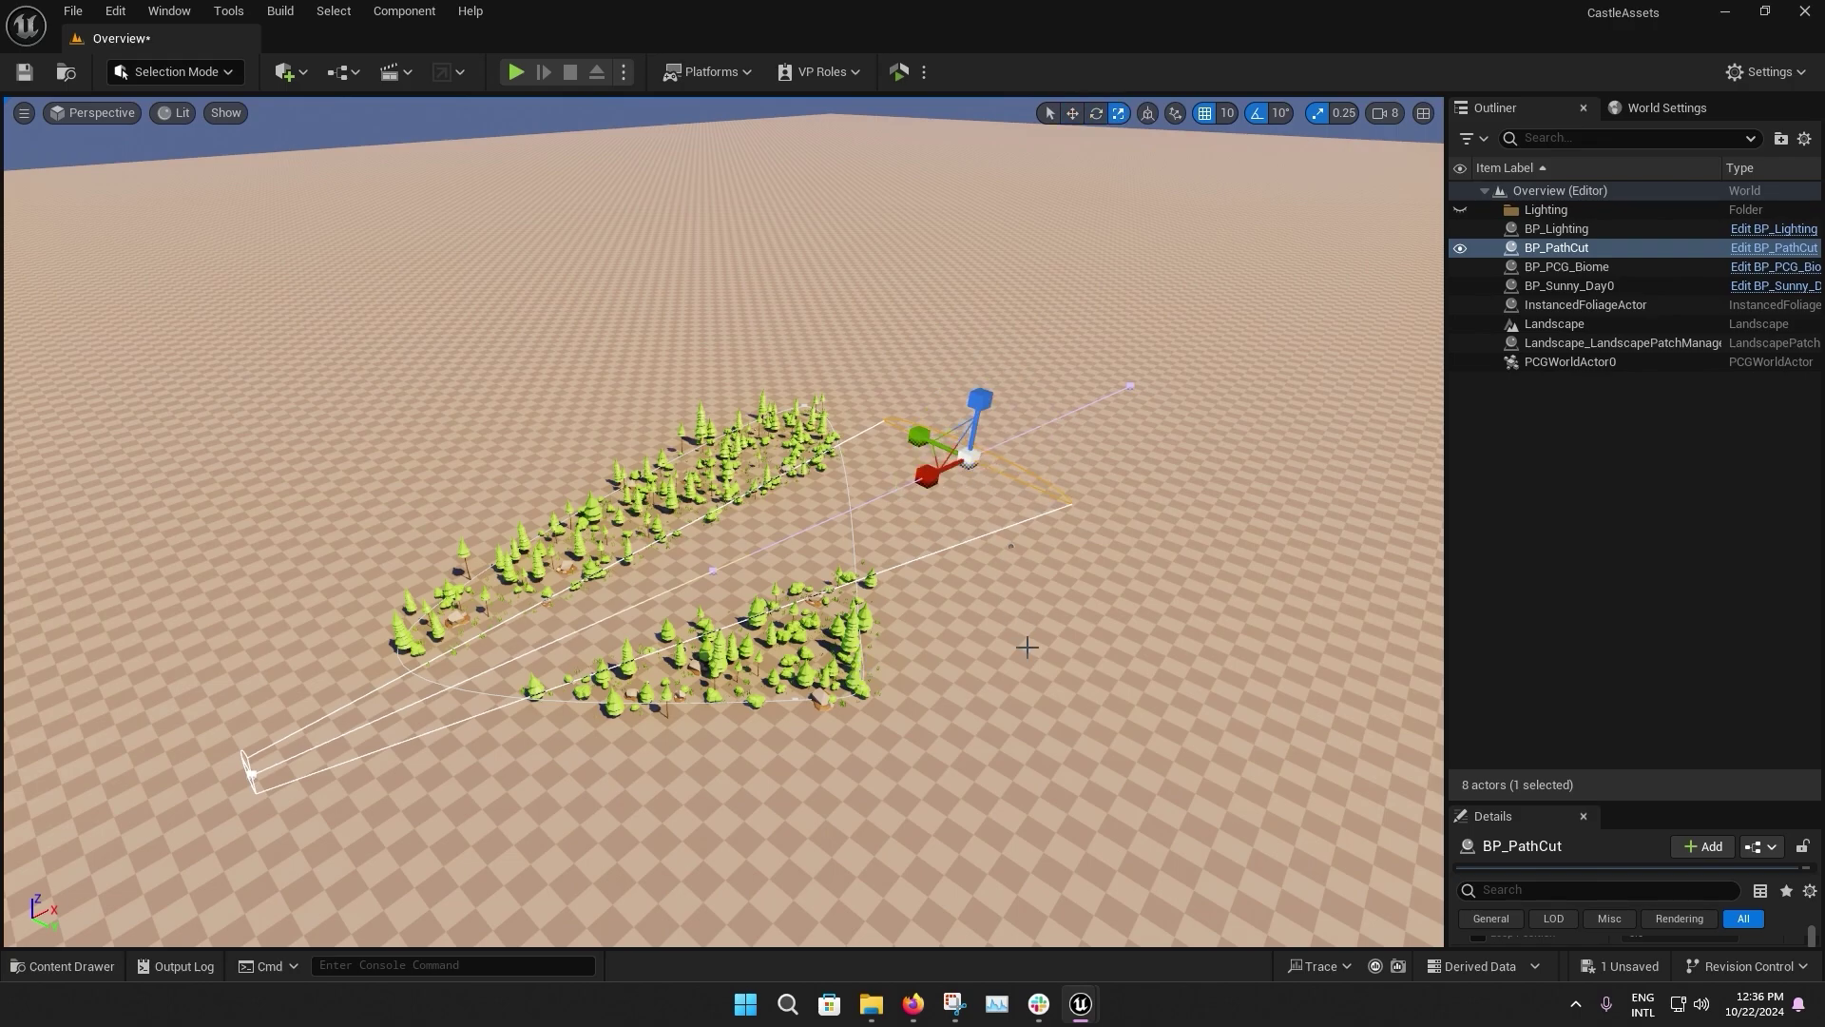
Deselect the Path Cut and undo its placement, leaving only the biome forest
left_click(1077, 637)
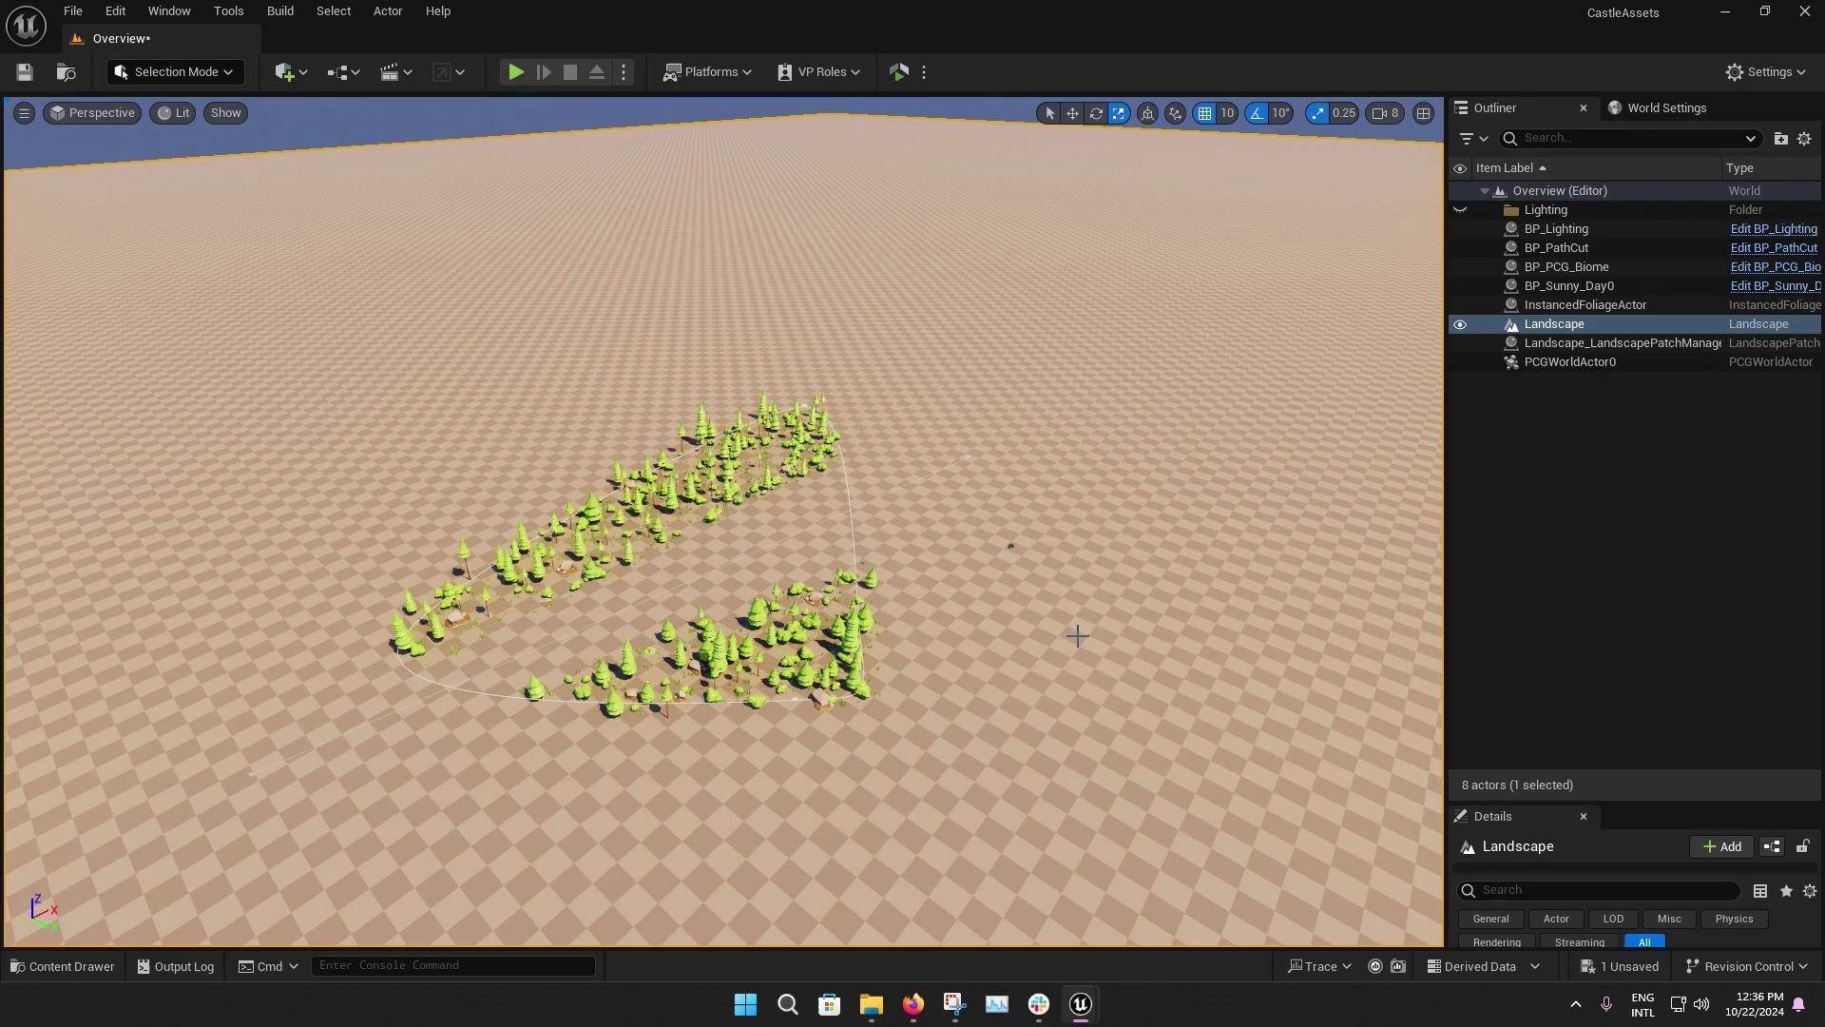
key("ctrl+z")
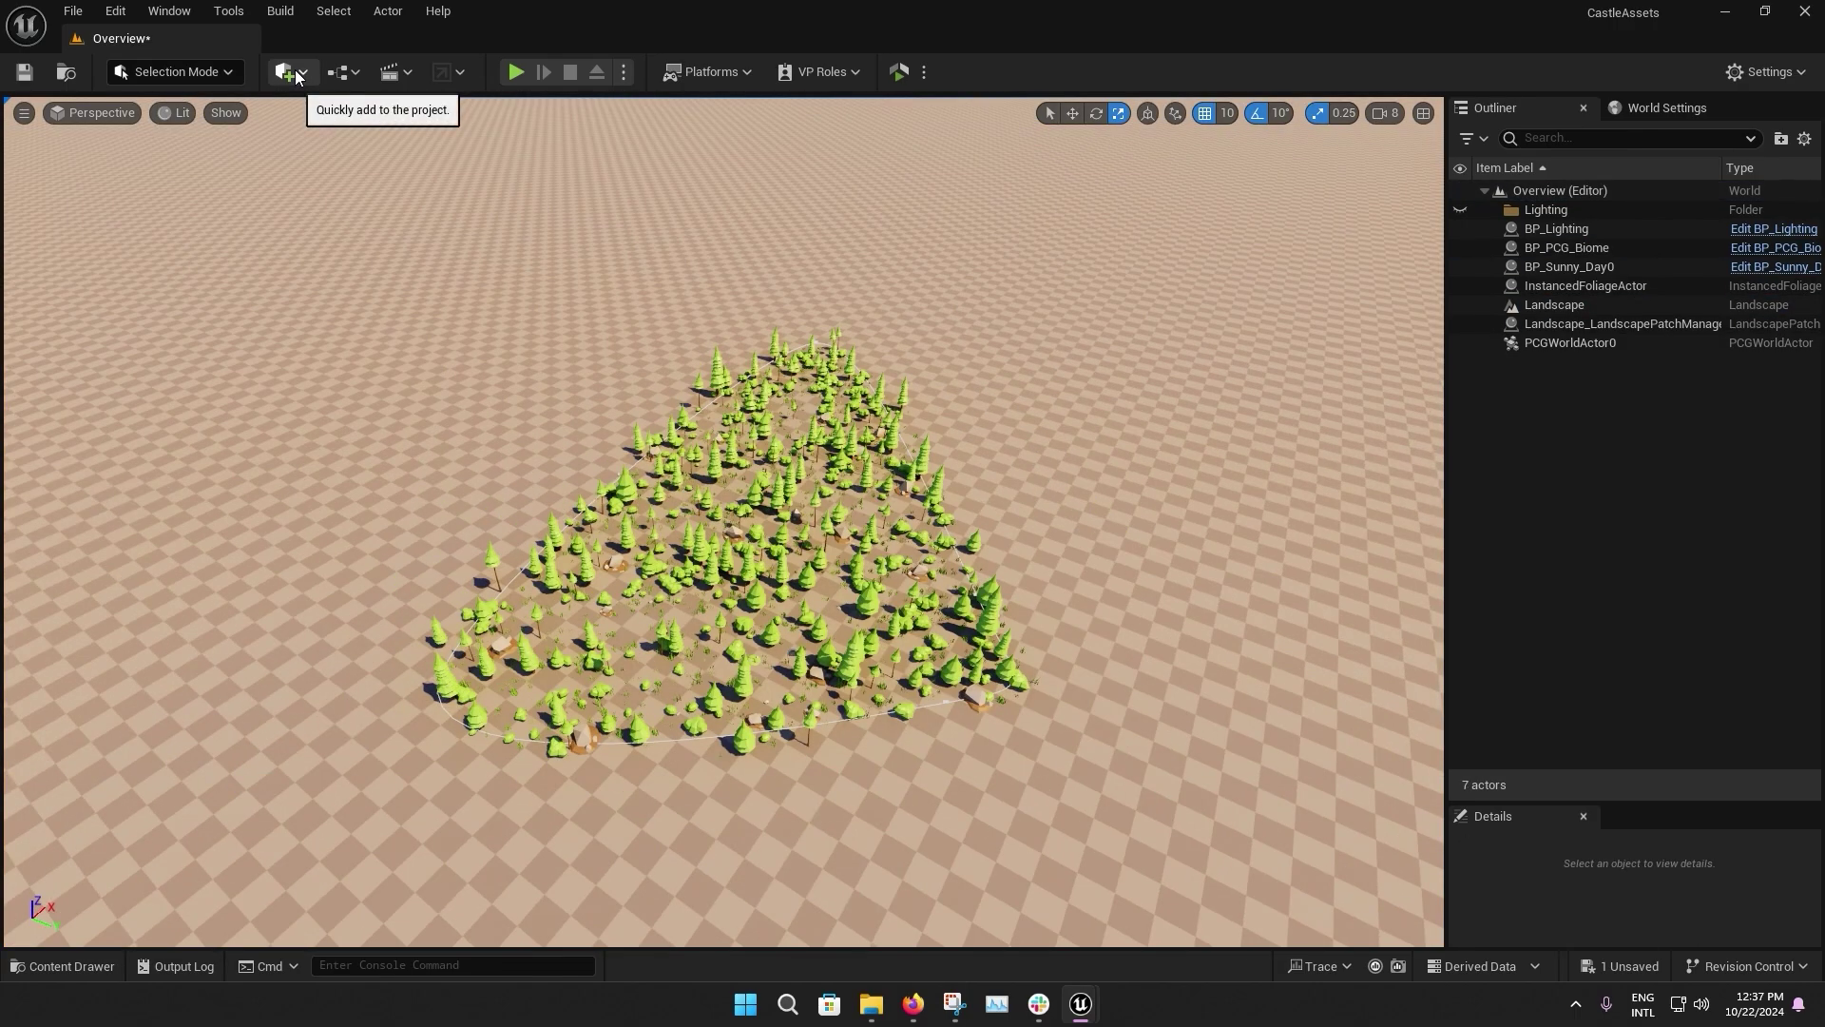
Place a Path Generator beside the forest and select its spline point for moving
left_click(298, 77)
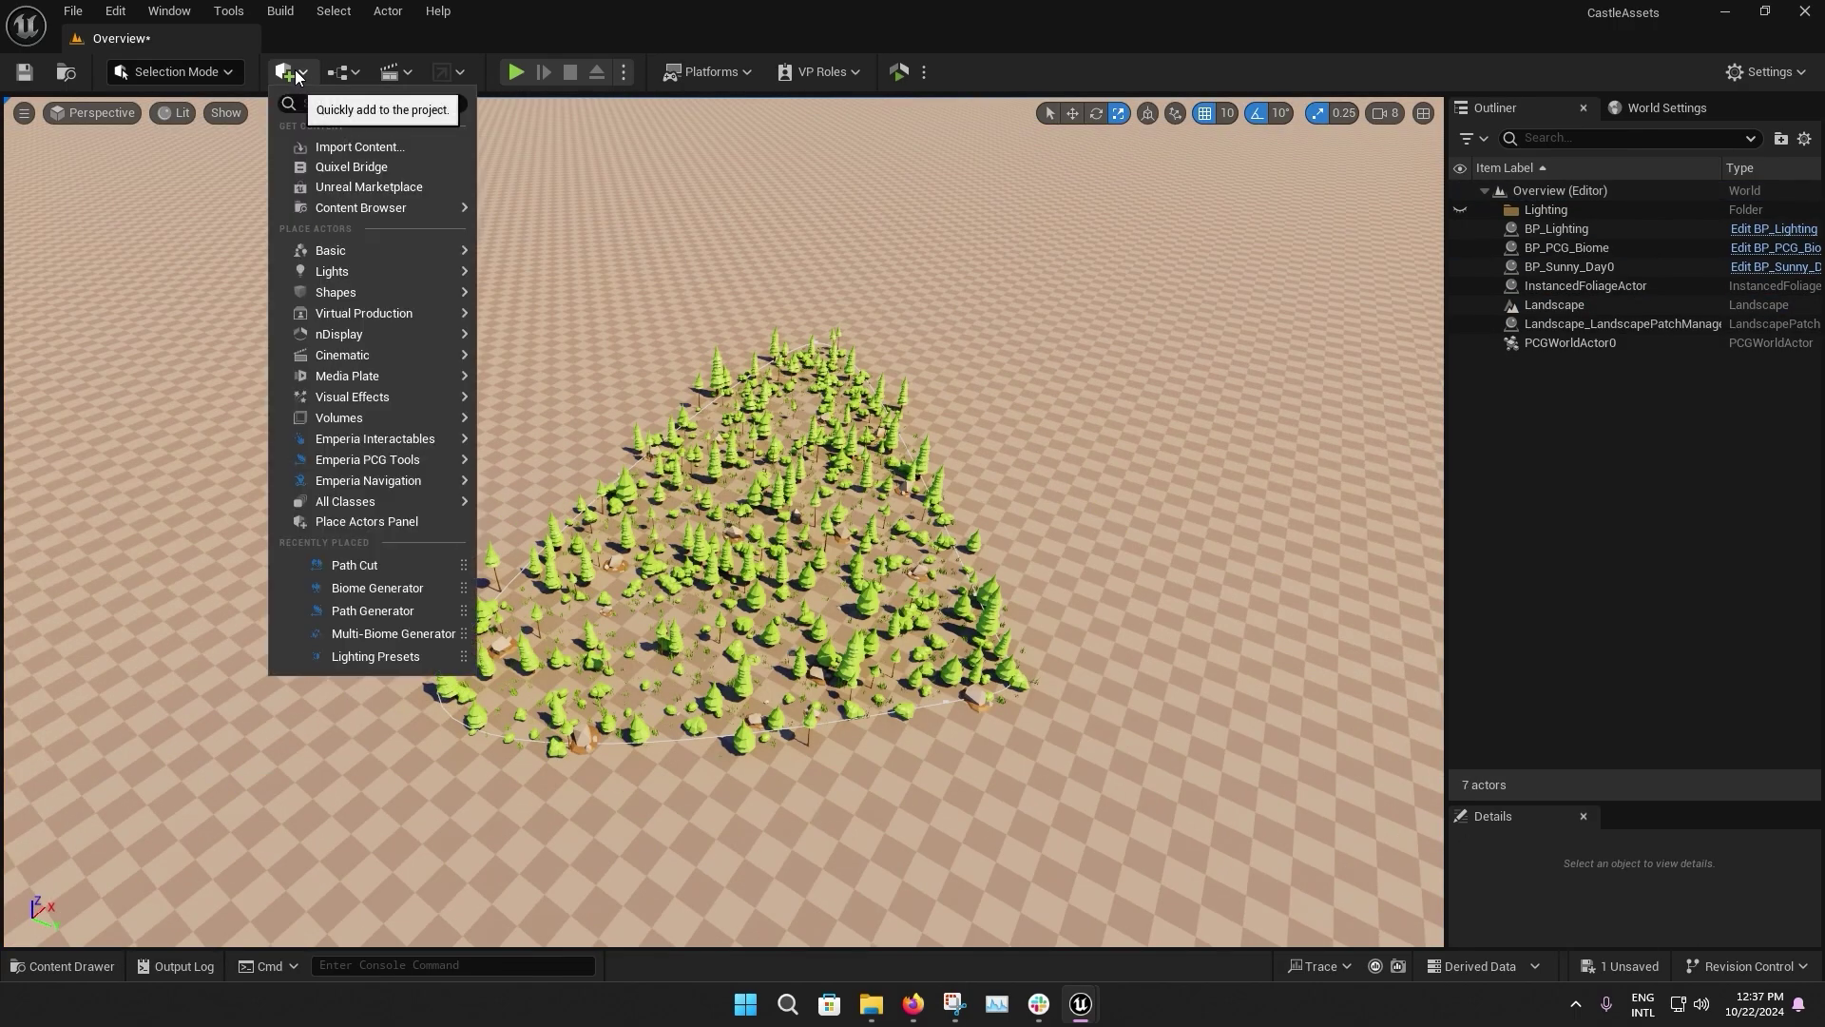
mouse_move(380, 456)
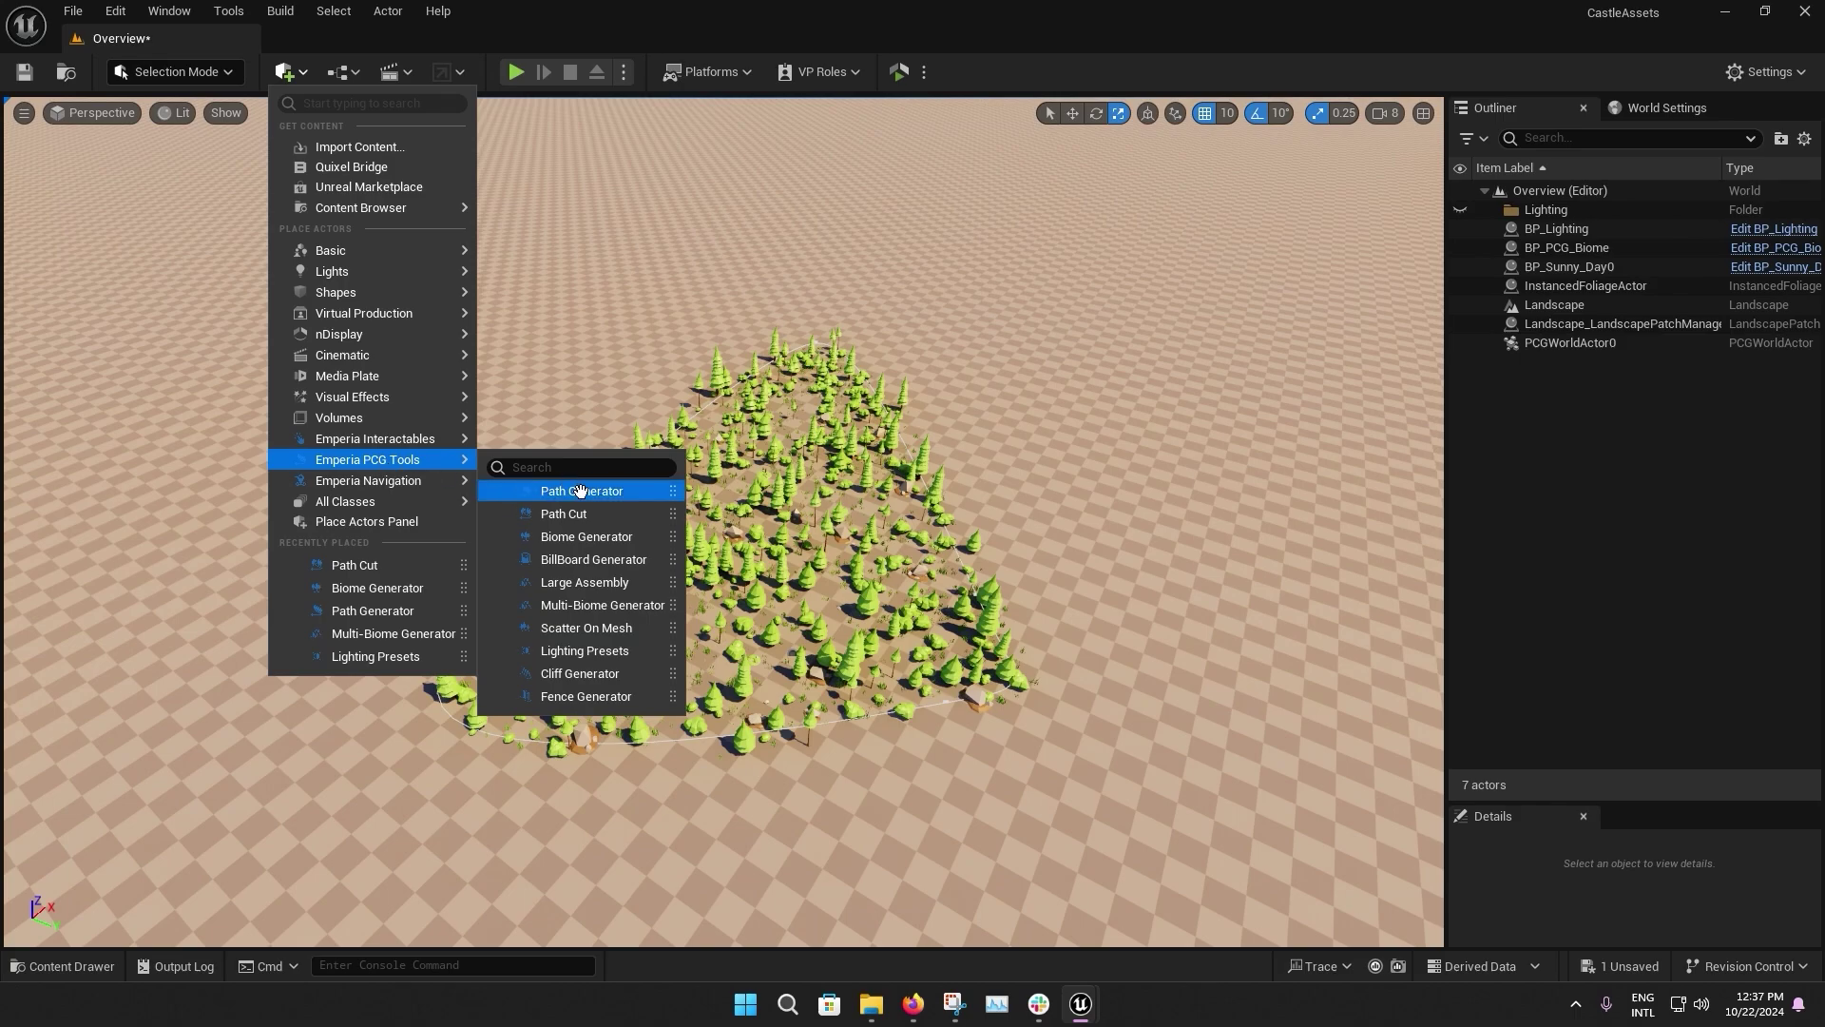
left_click_drag(577, 489, 1096, 501)
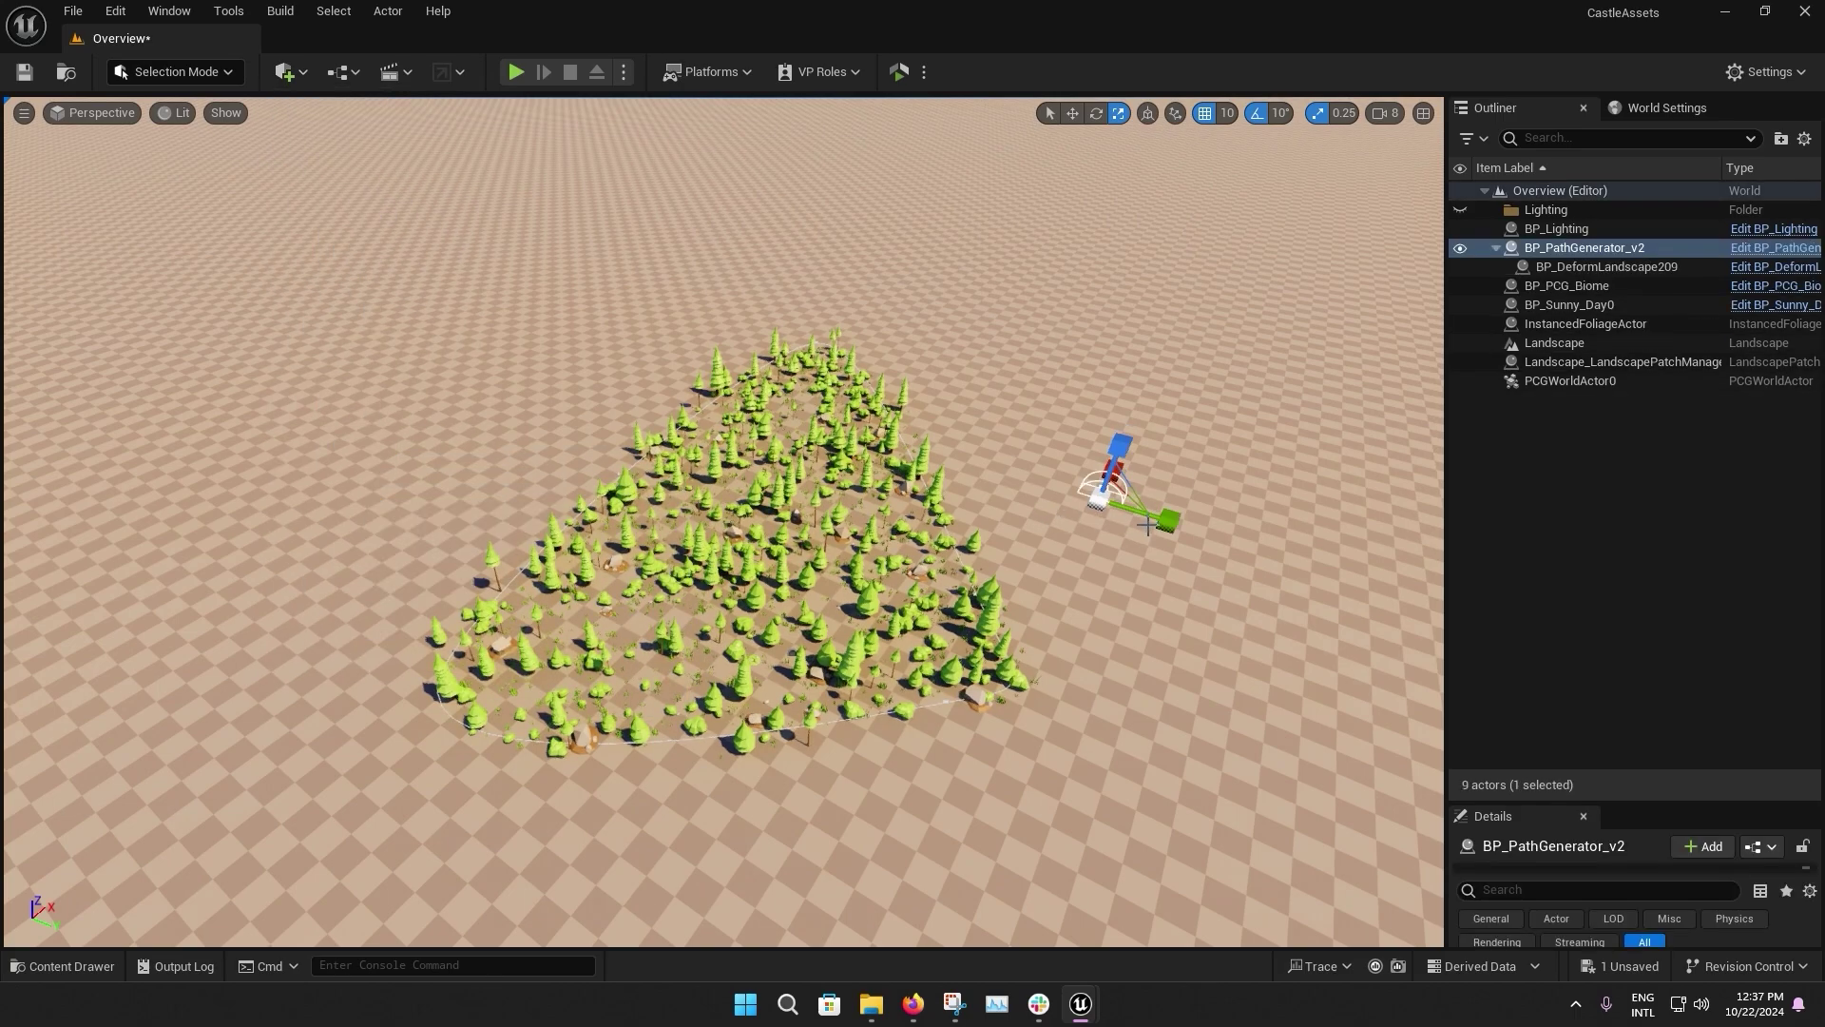
left_click(1097, 492)
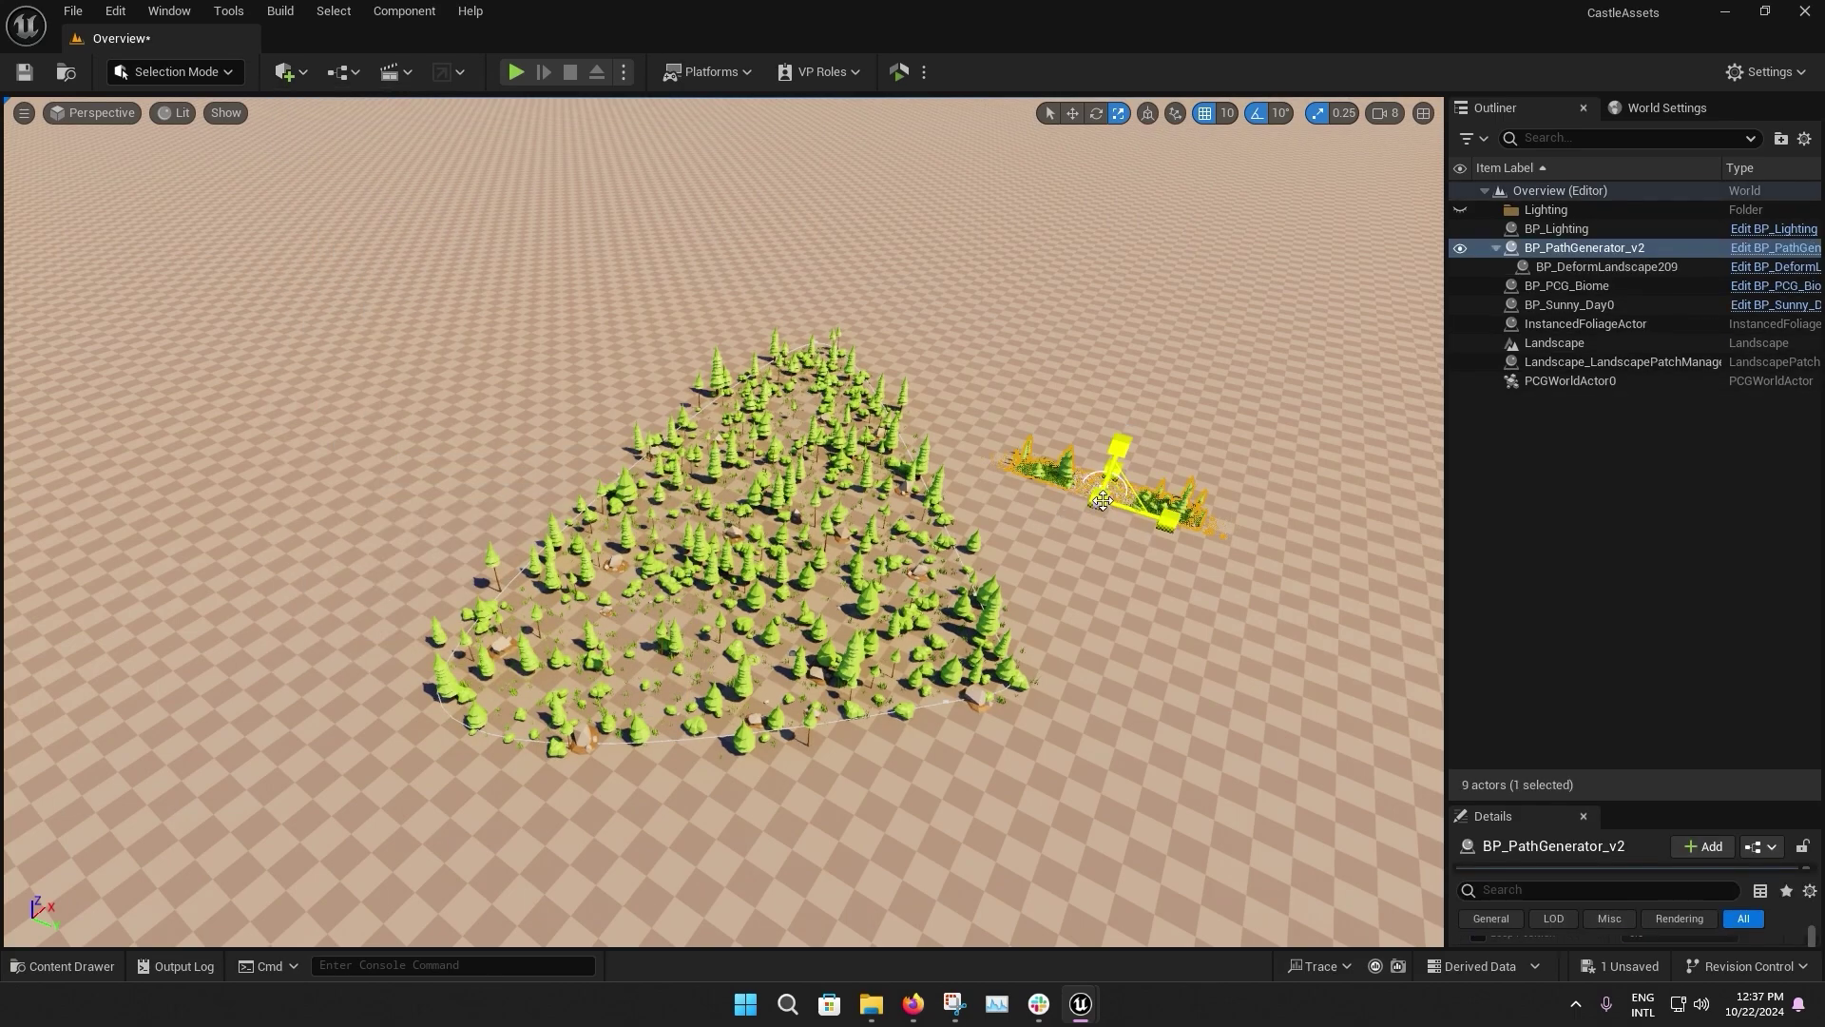
key("w")
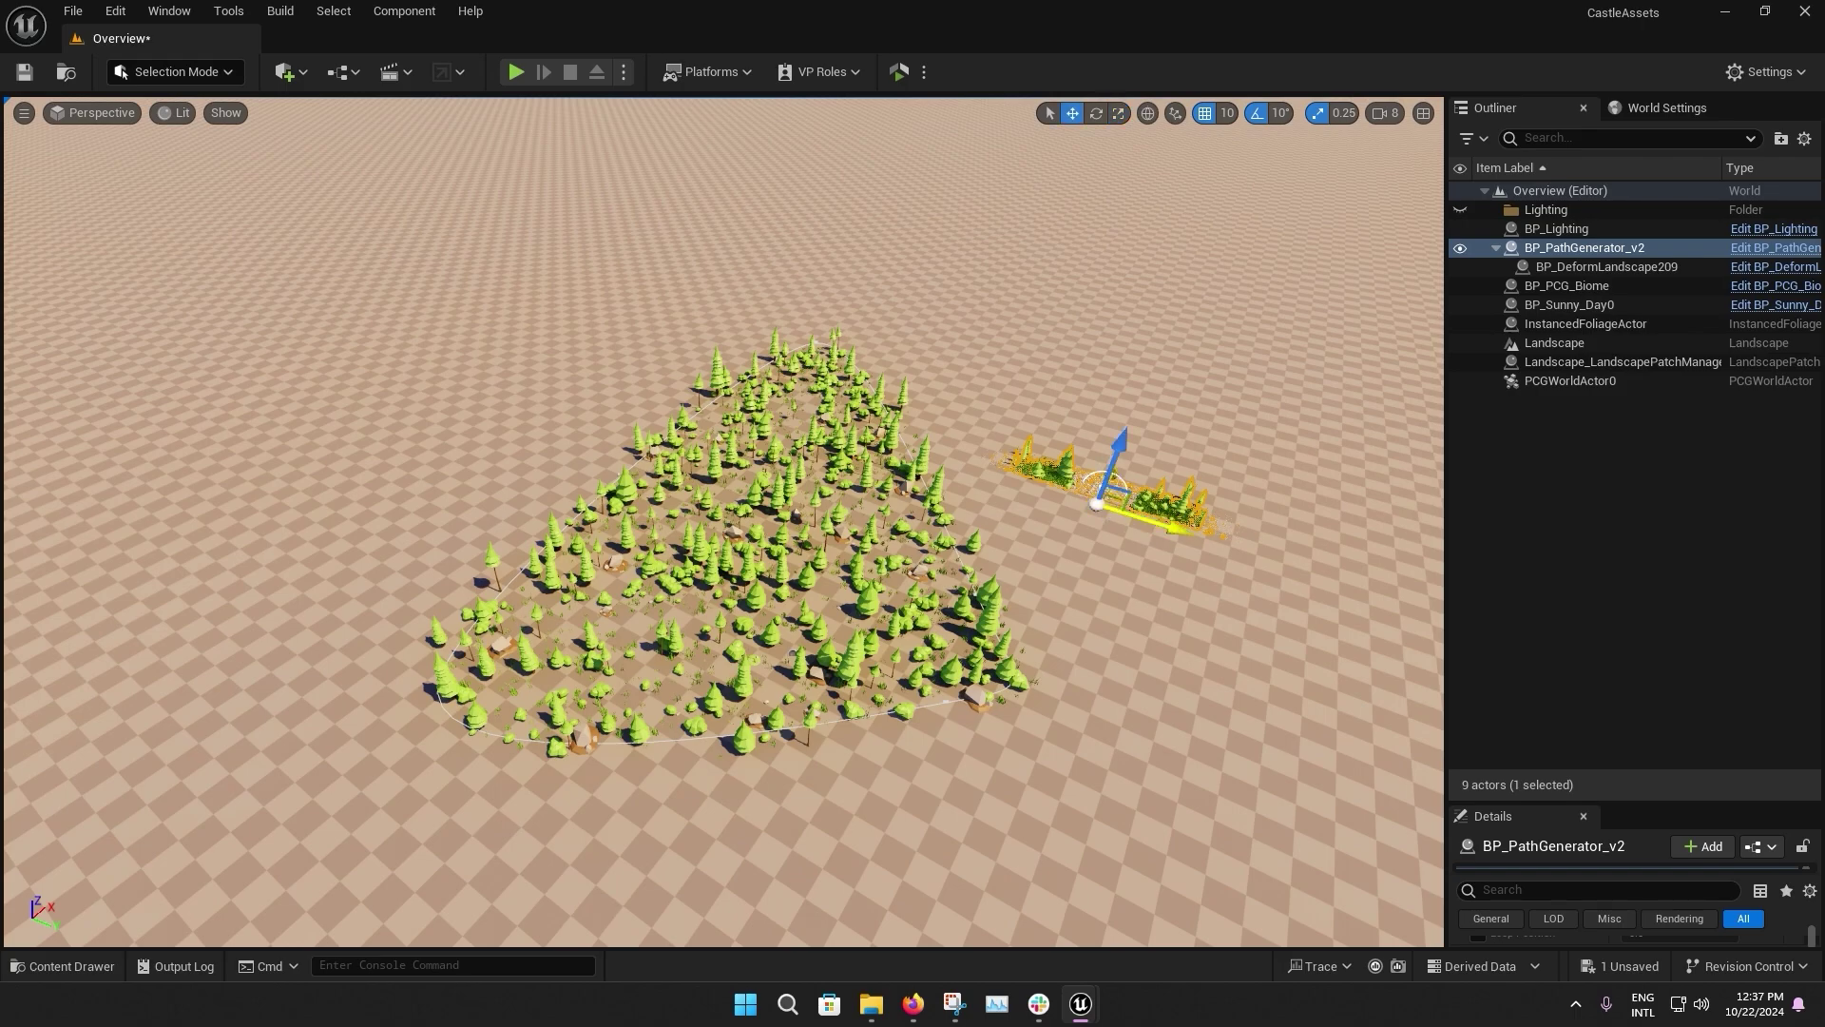
left_click_drag(1107, 511, 1429, 344)
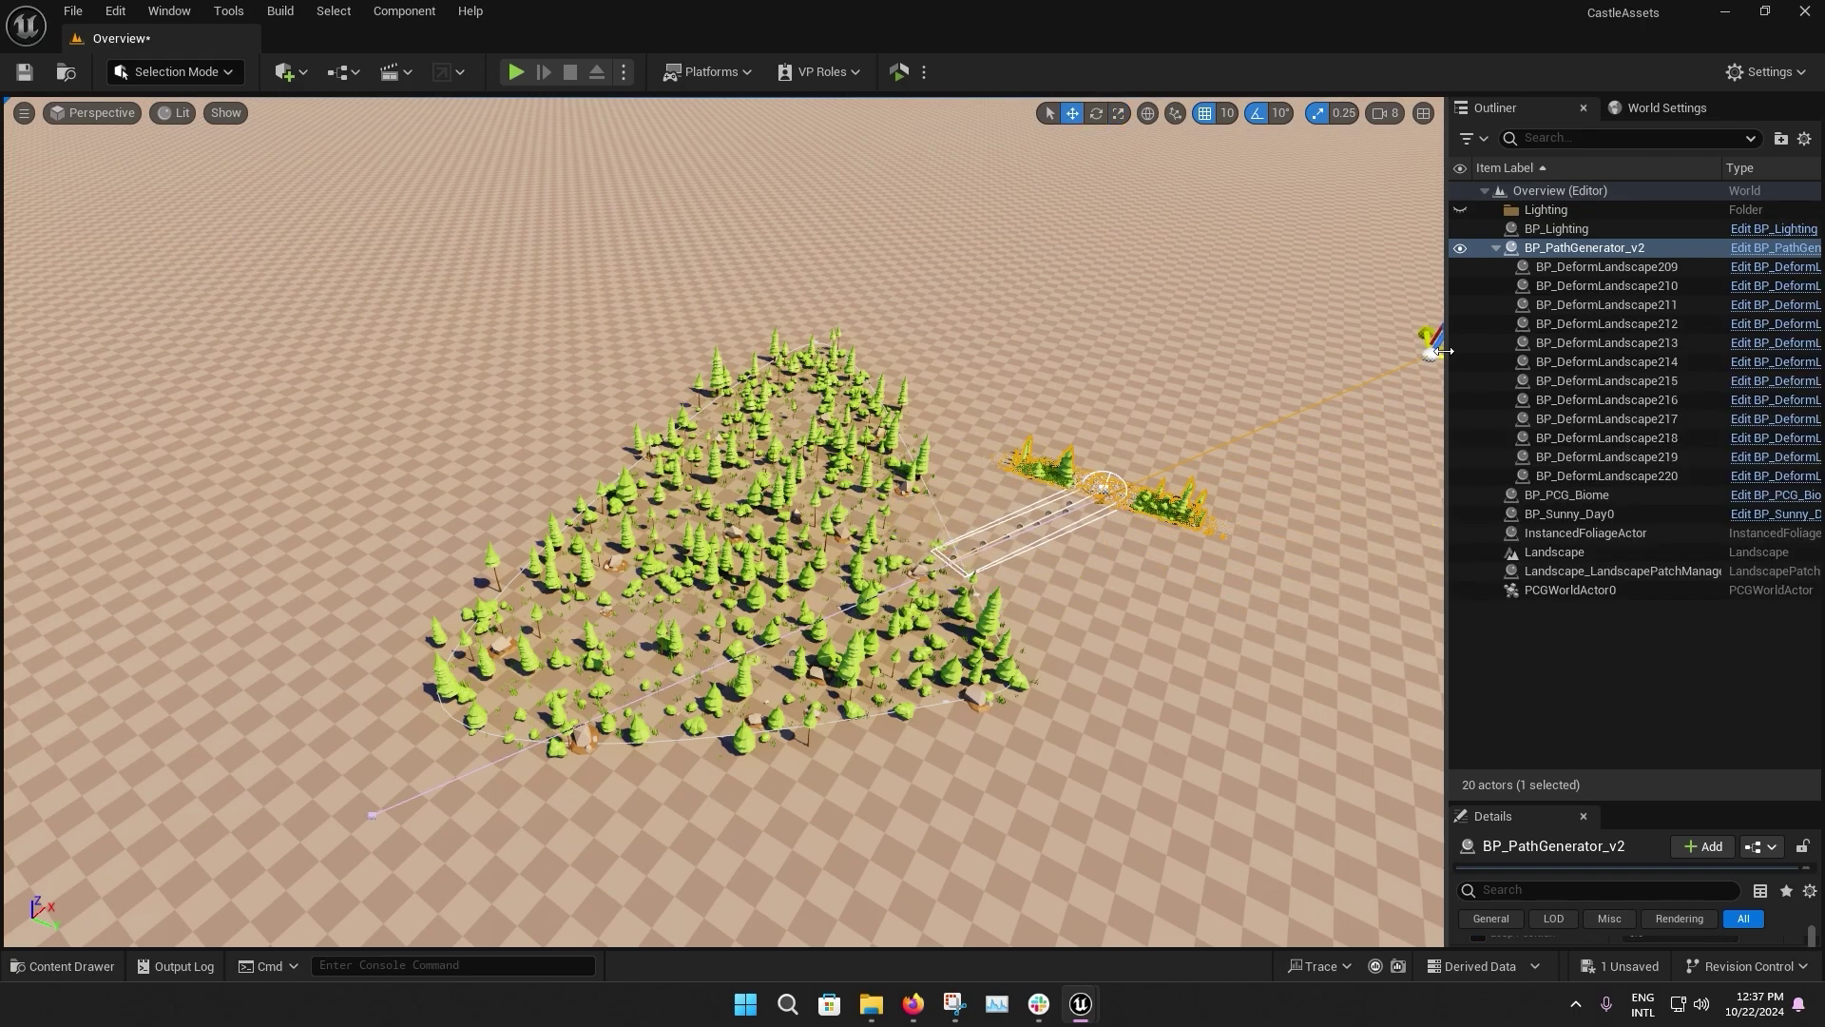
key("ctrl+z")
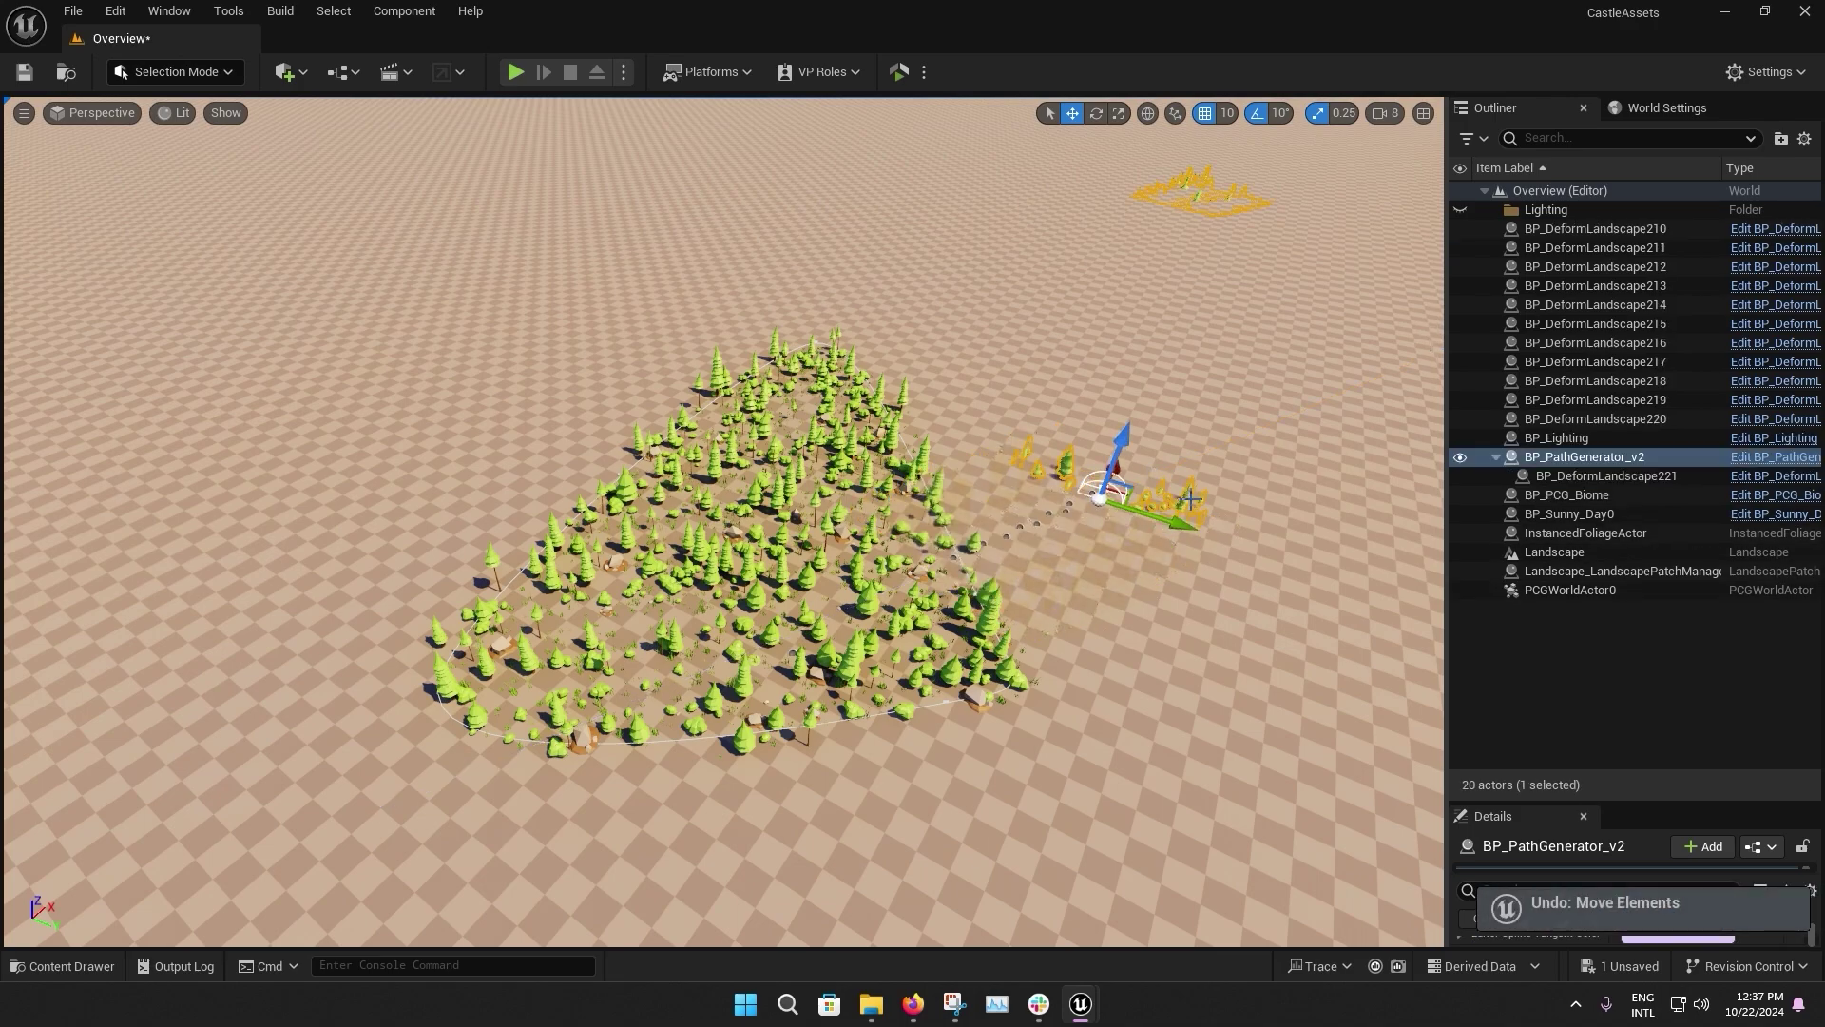
key("ctrl+z")
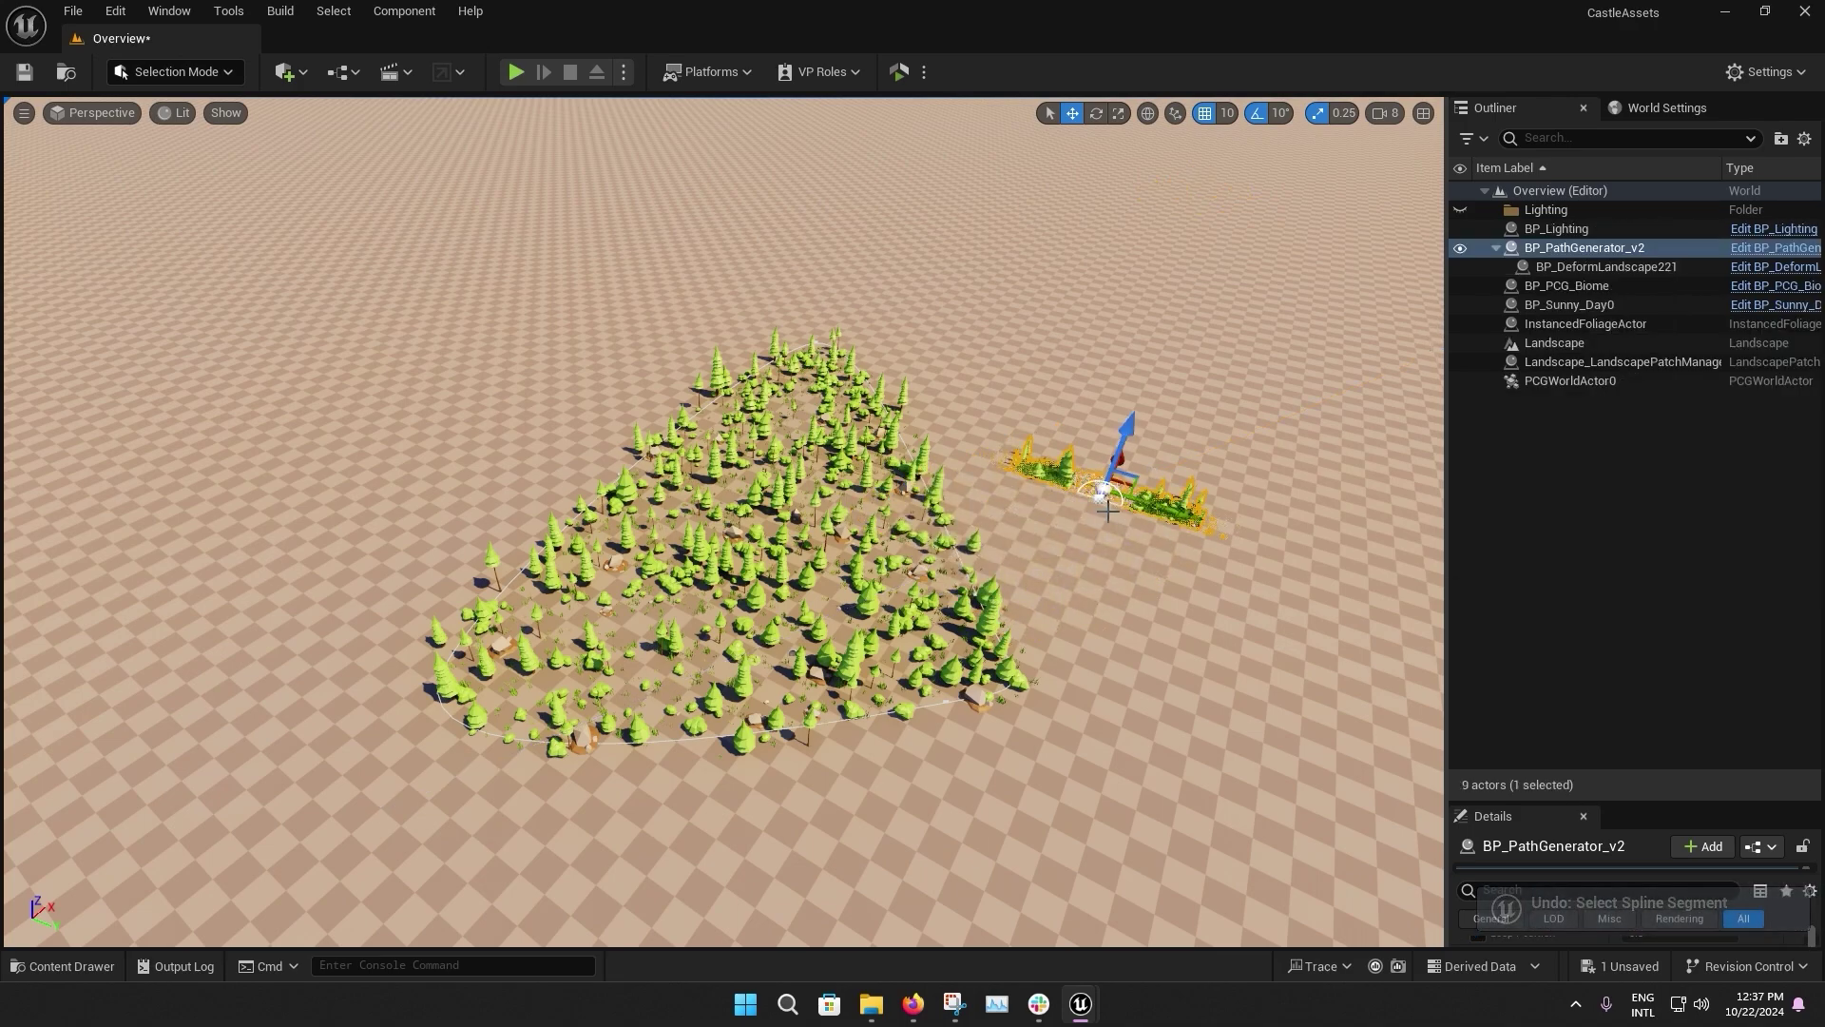
Extend the Path Generator spline across the whole forest and raise its far end above the ground
left_click_drag(1119, 495, 232, 579, "alt")
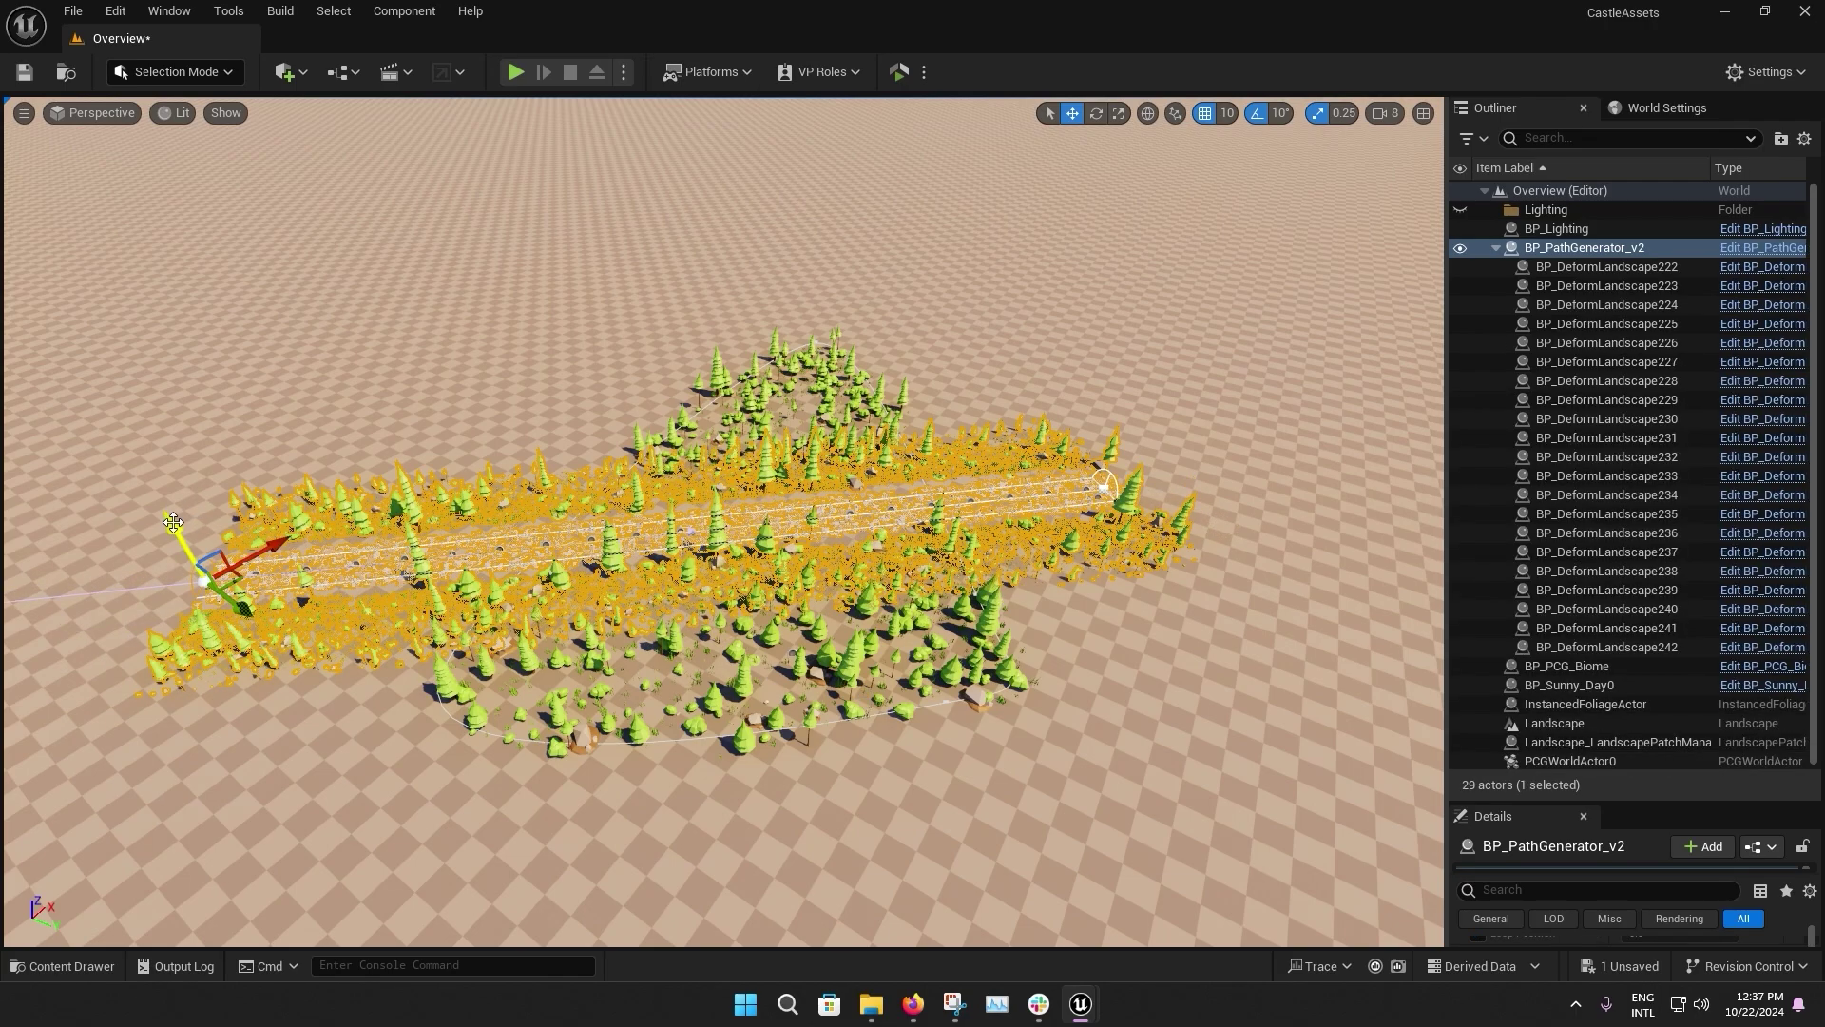
left_click_drag(170, 528, 80, 380)
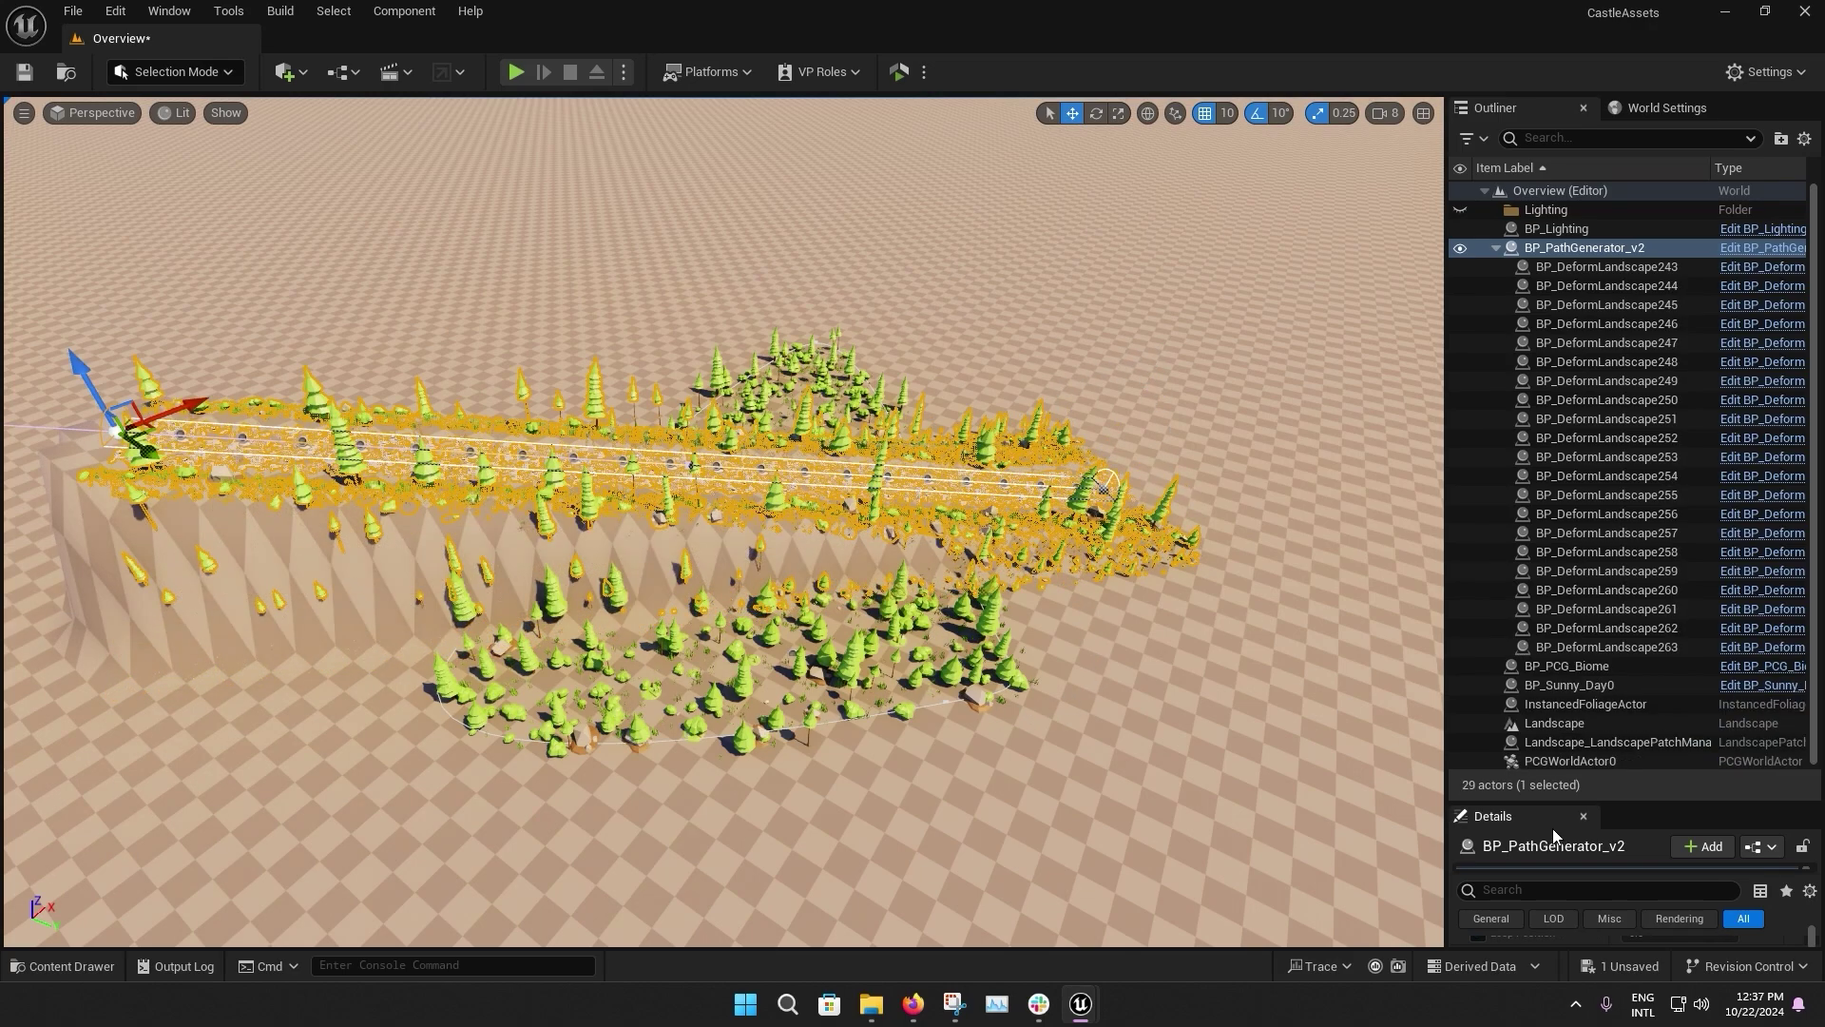
Turn off Deform Landscape in the Path Generator's PCG component, enlarging the details area to reach its parameters
left_click_drag(1671, 805, 1682, 340)
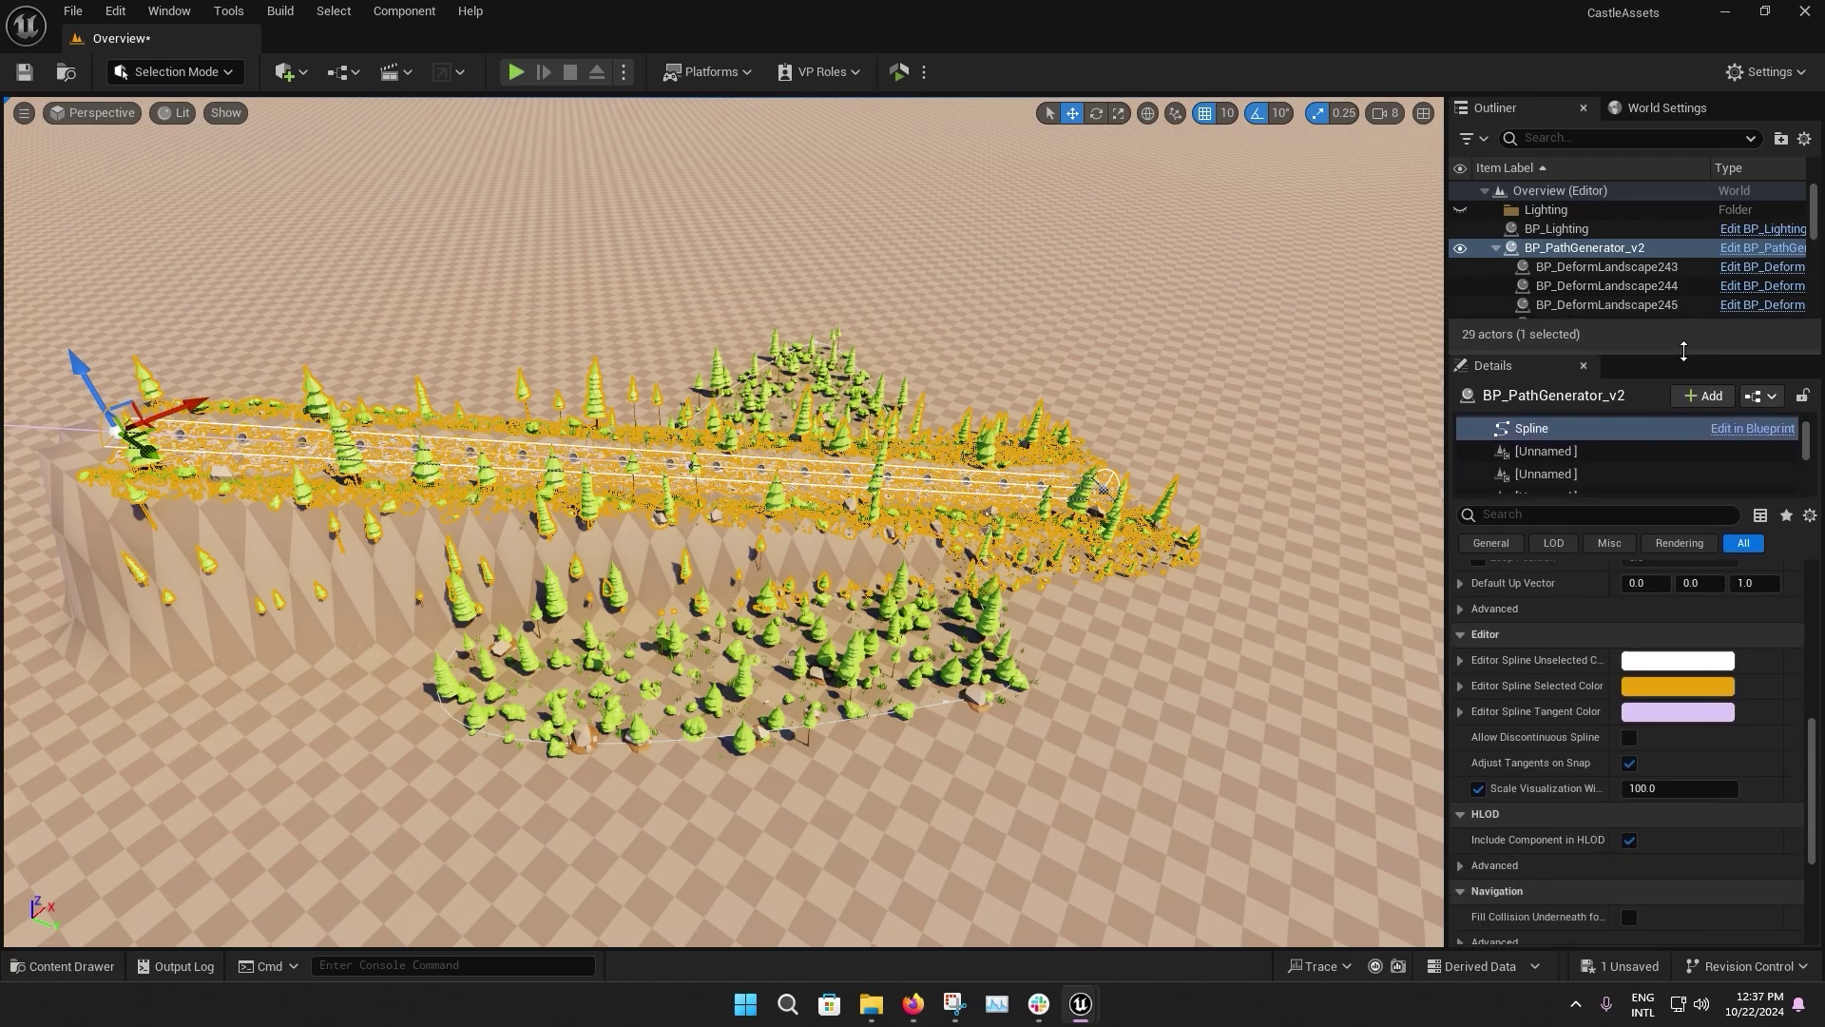
scroll(1600, 733, "up", 8)
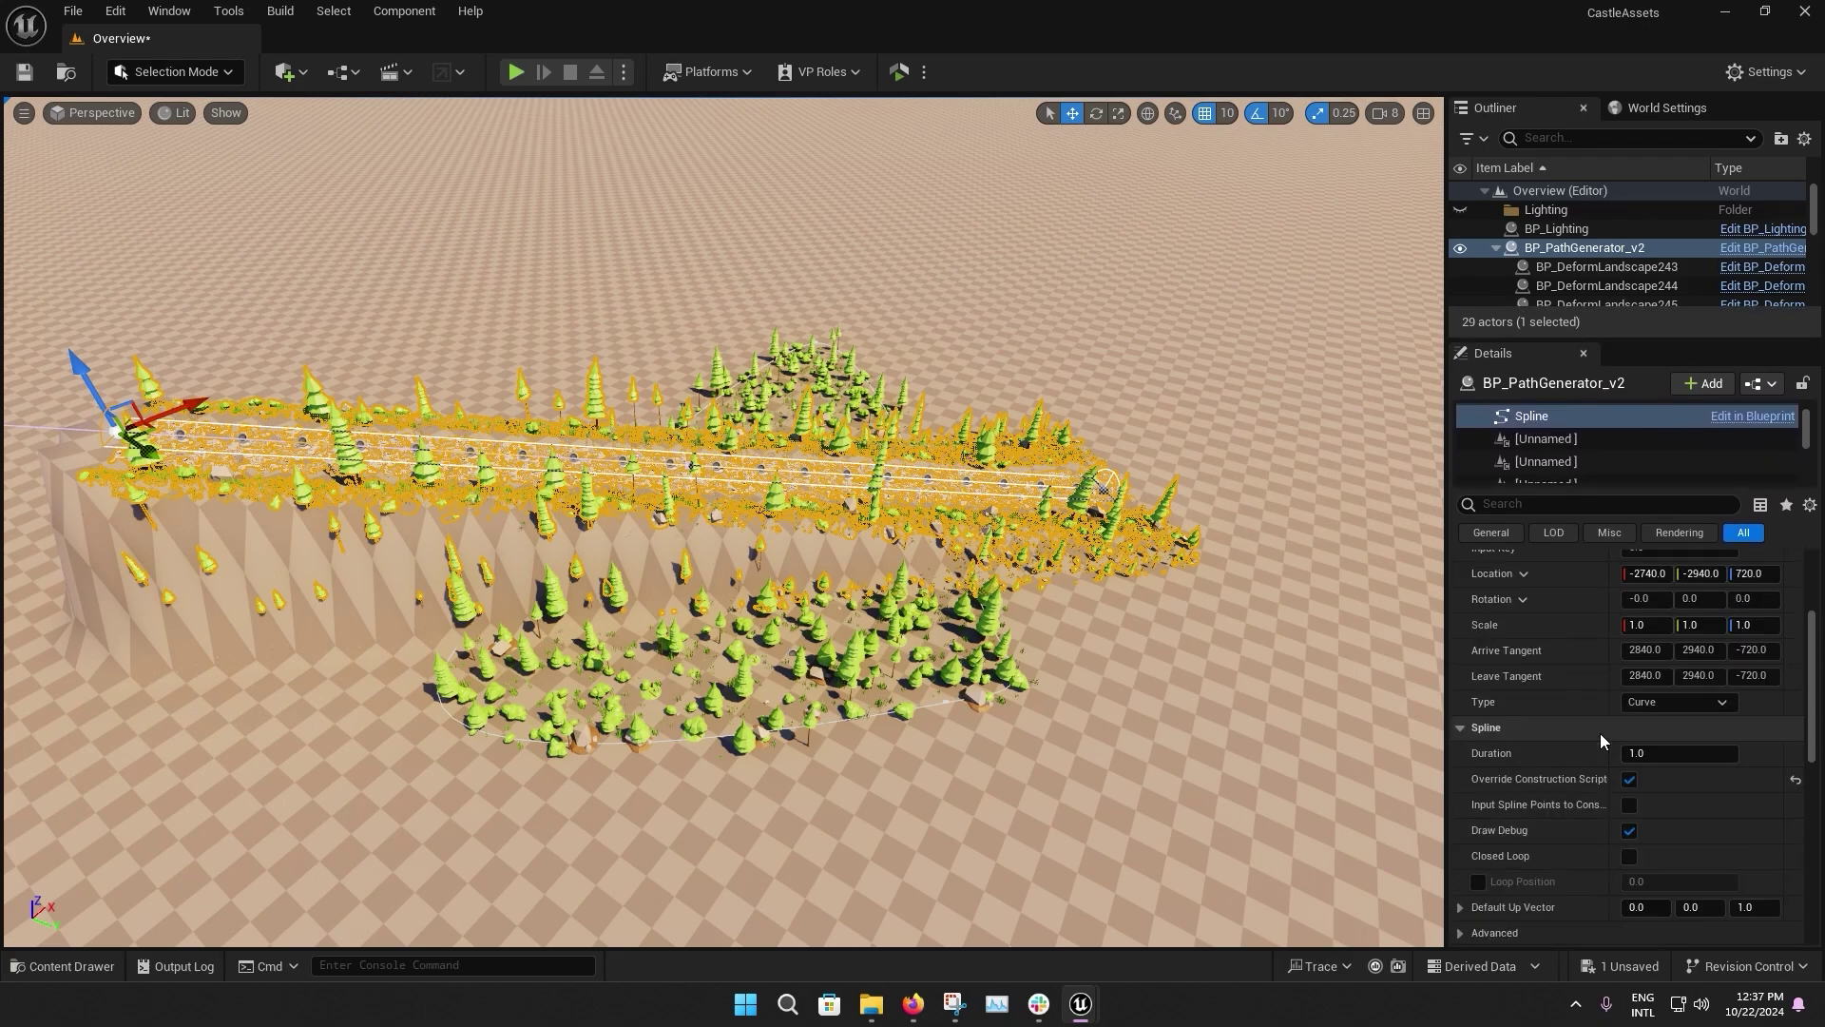
scroll(1525, 459, "down", 1)
scroll(1525, 458, "down", 1)
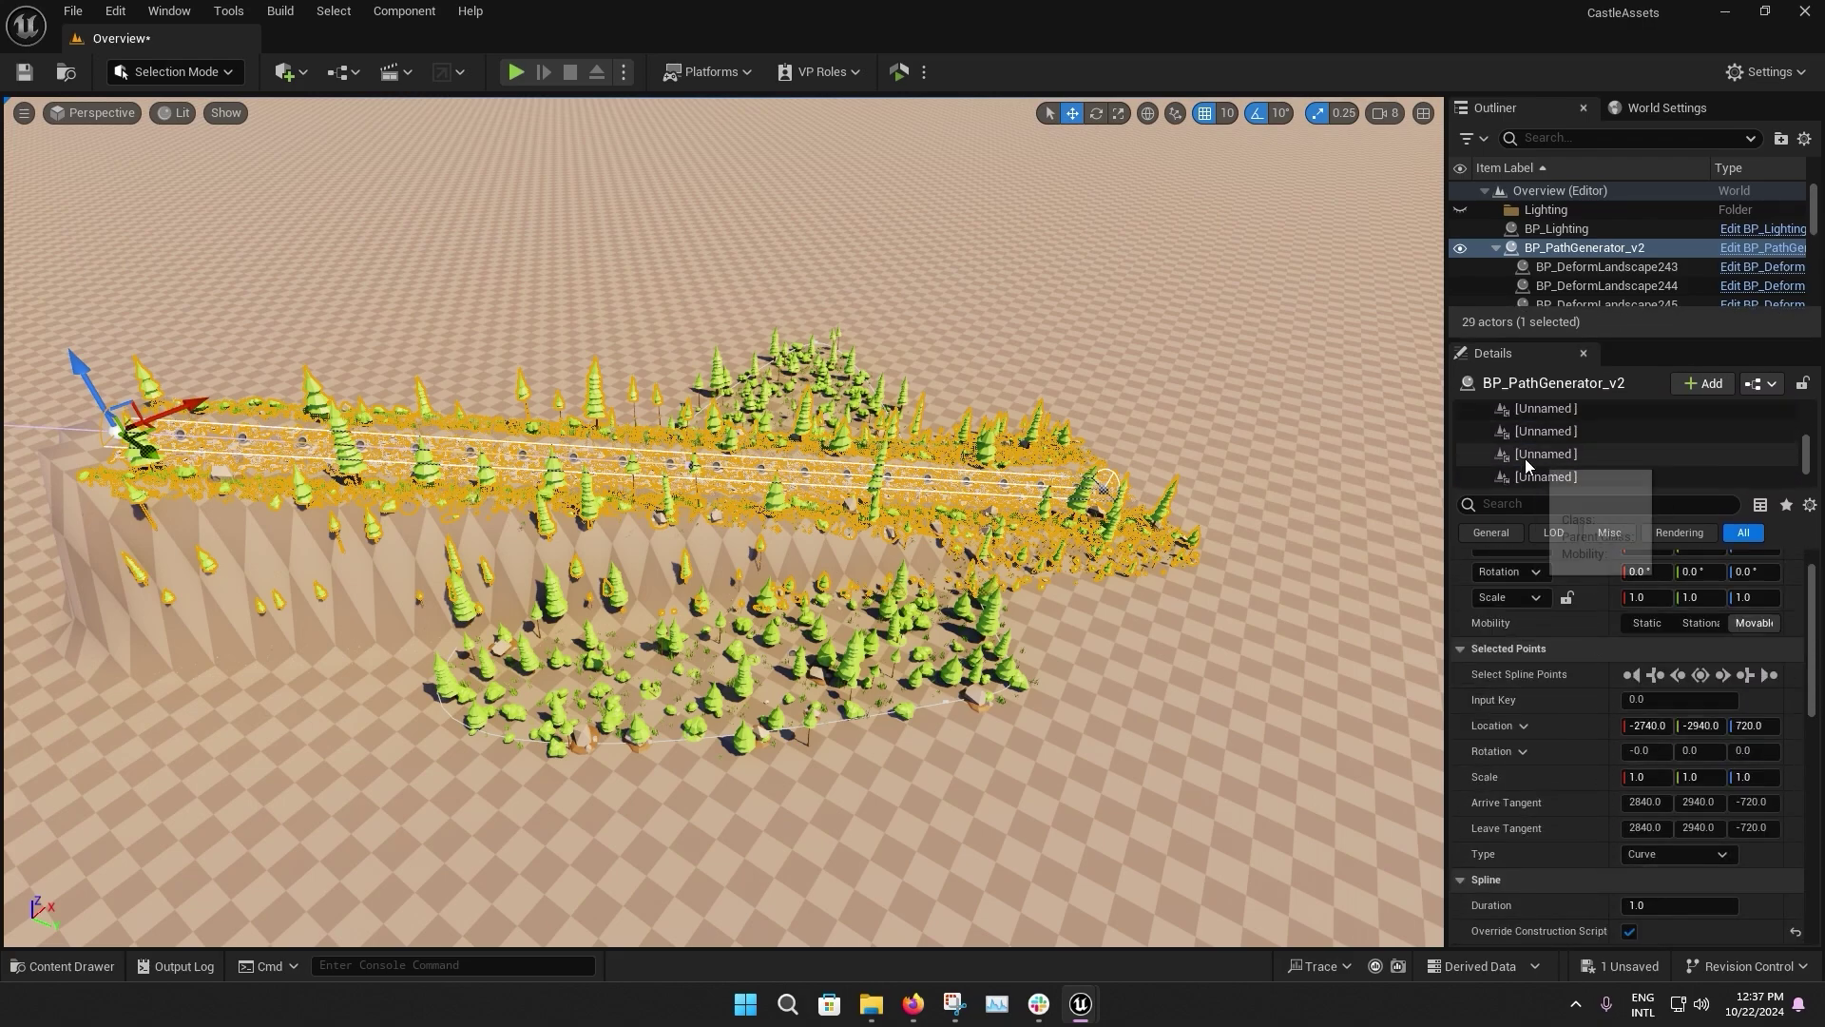
left_click(1526, 470)
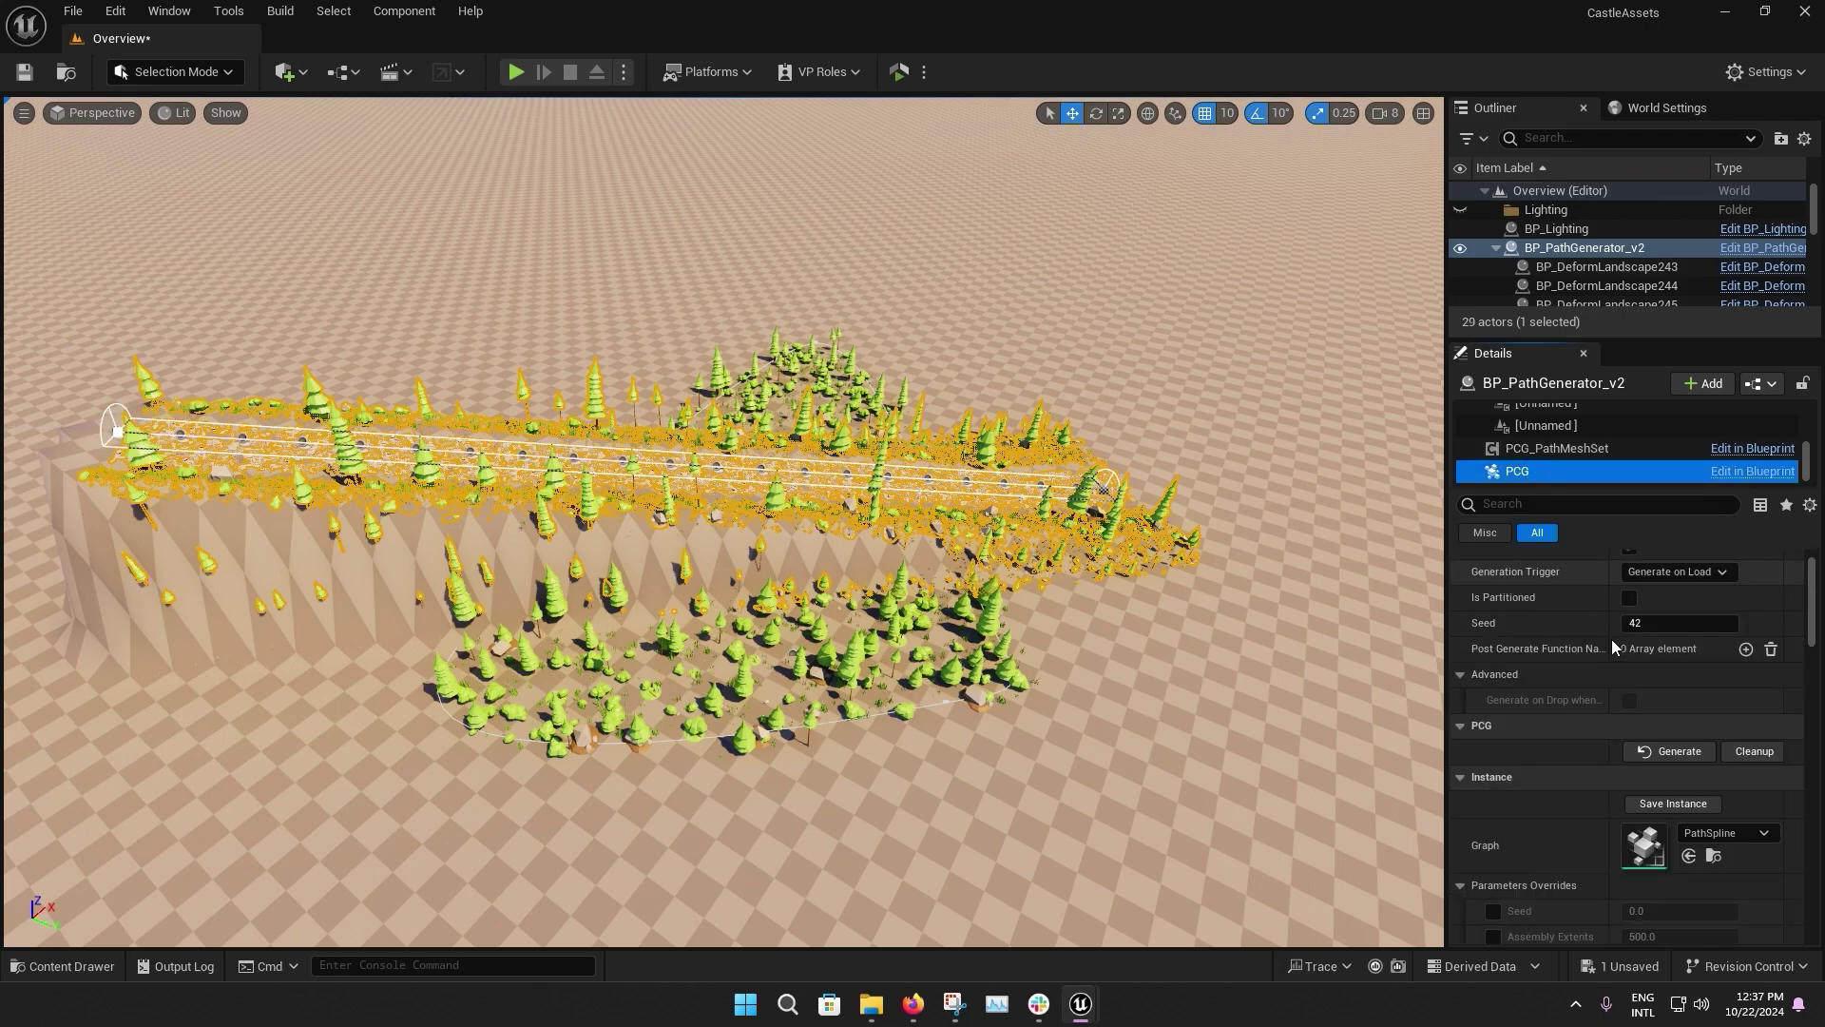
scroll(1617, 713, "down", 5)
scroll(1488, 741, "up", 5)
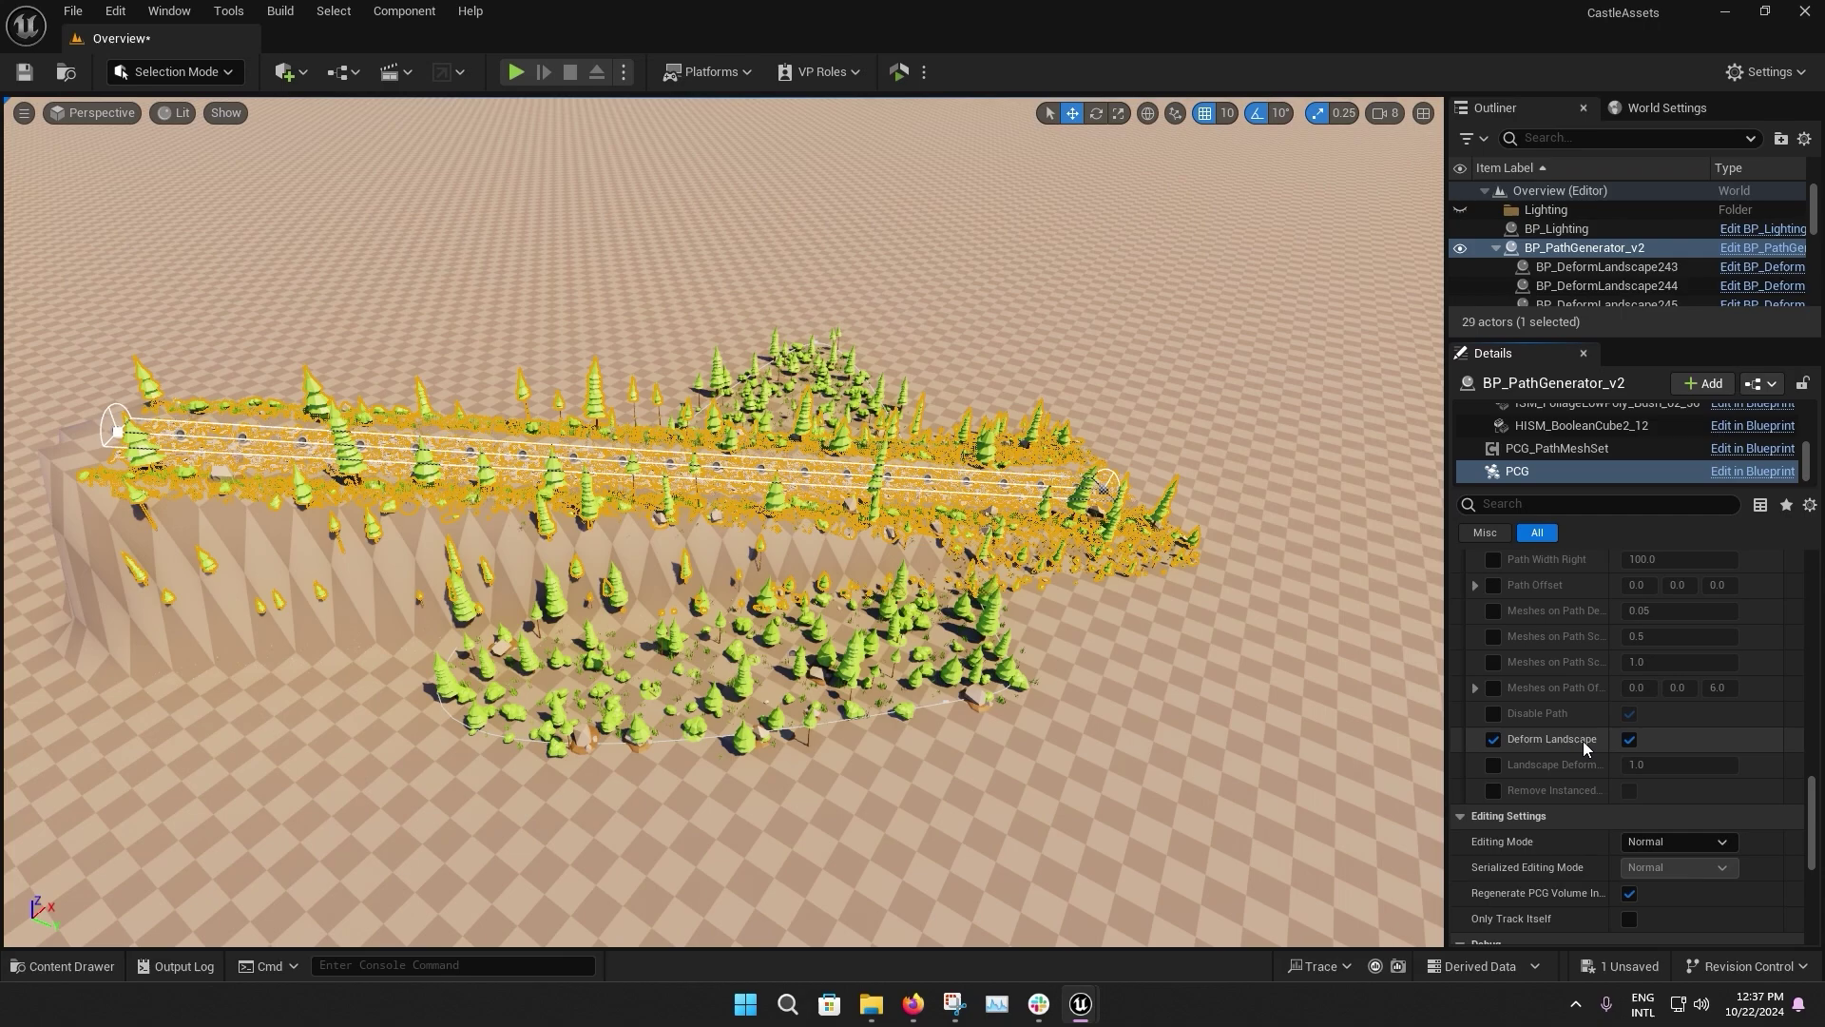
left_click(1628, 740)
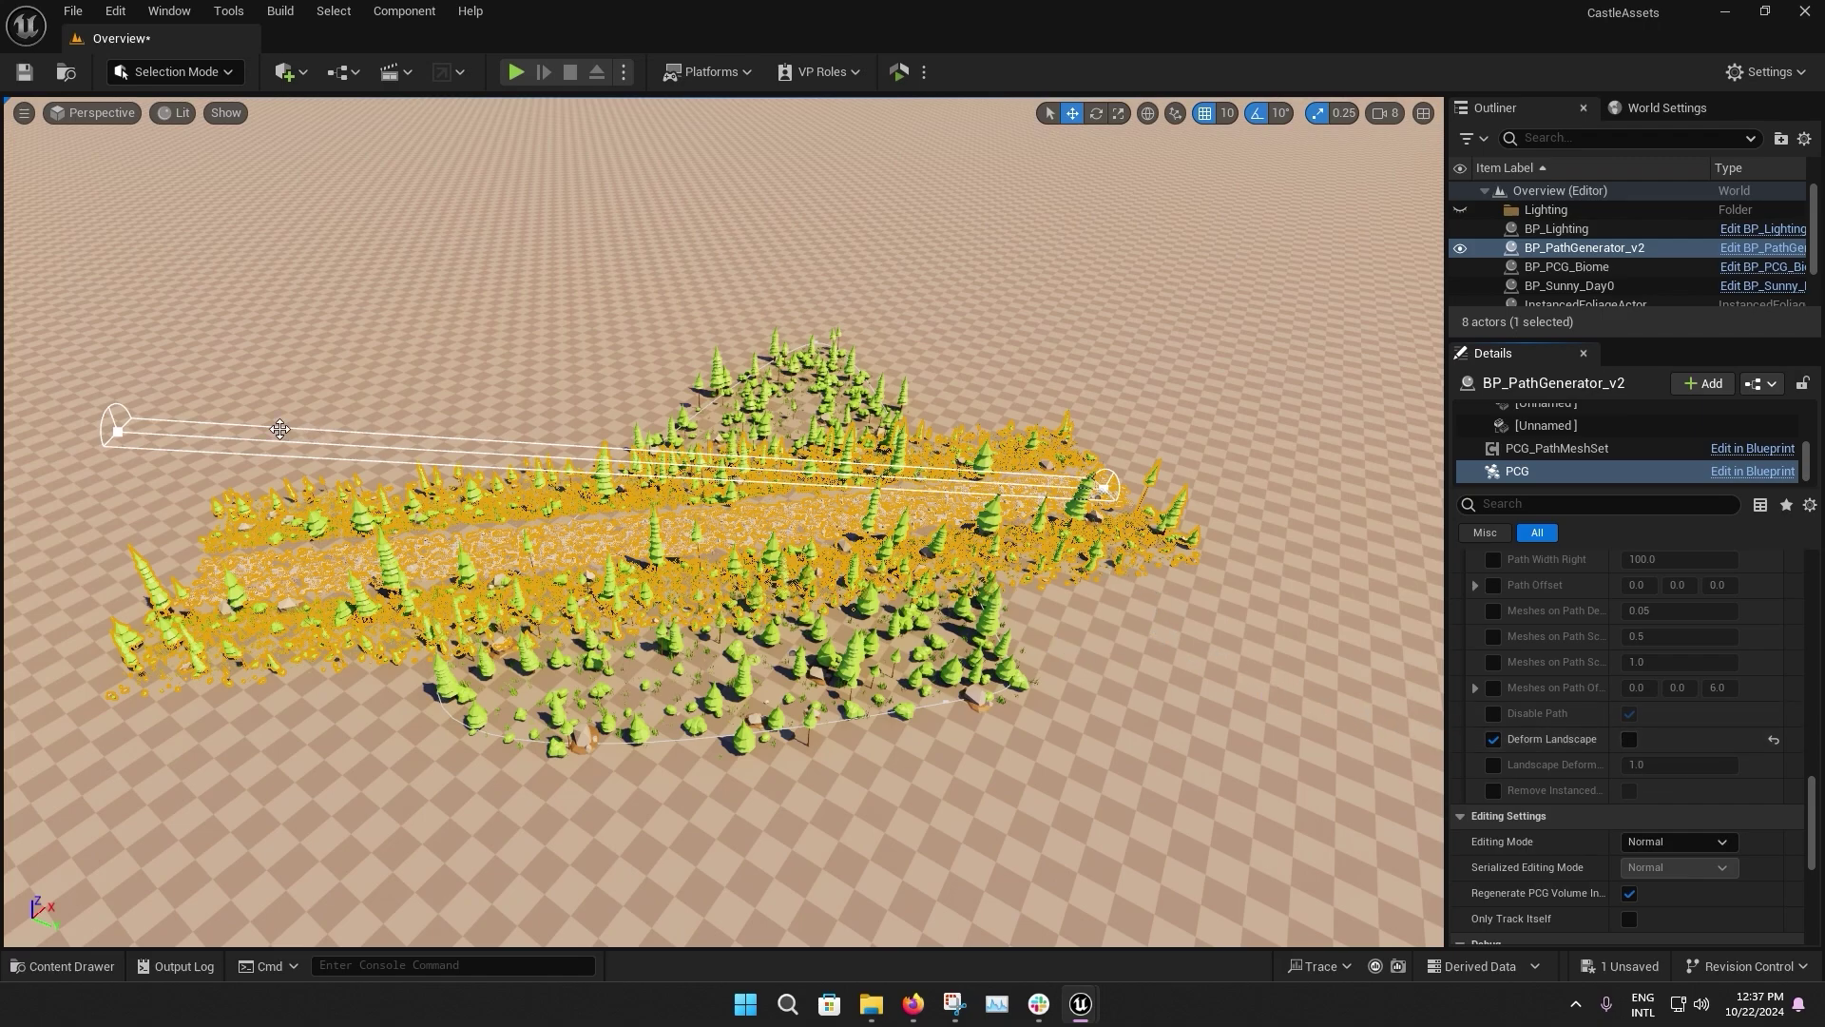
Reselect the Path Generator and expand the Grass mesh set of its PCG_PathMeshSet component to examine the assigned meshes
left_click(1123, 671)
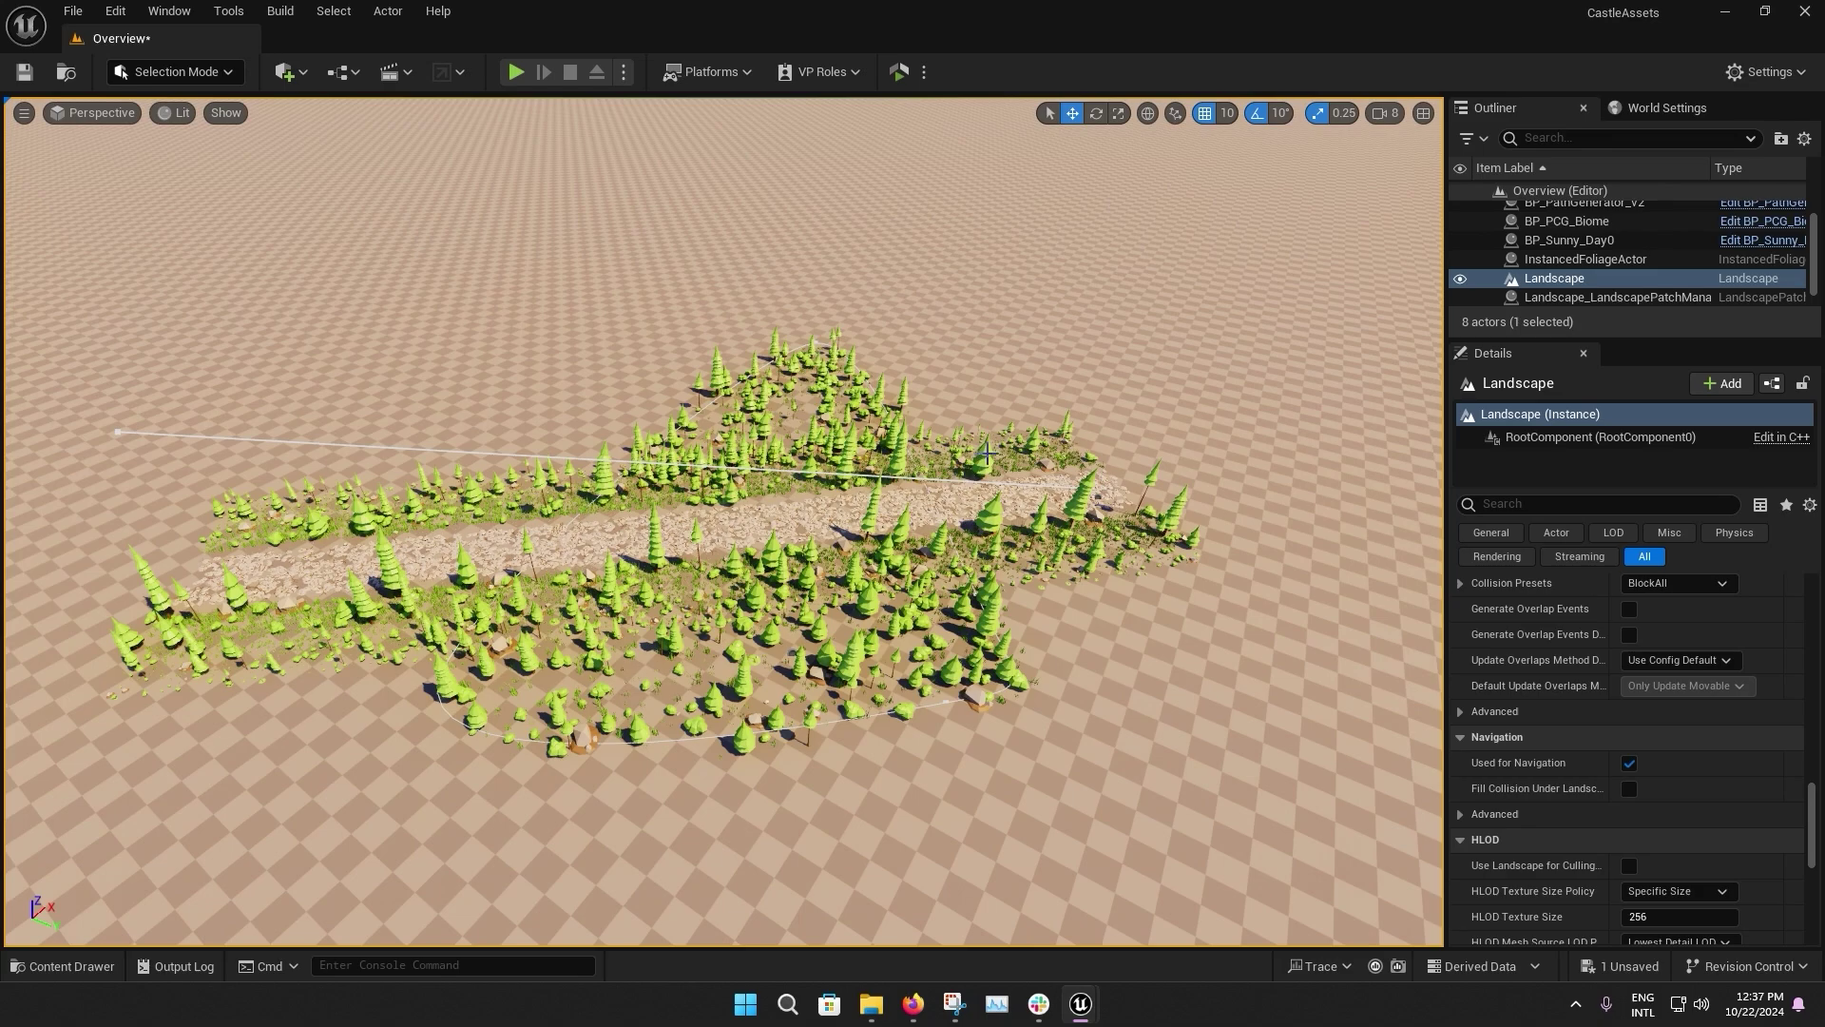
left_click(986, 453)
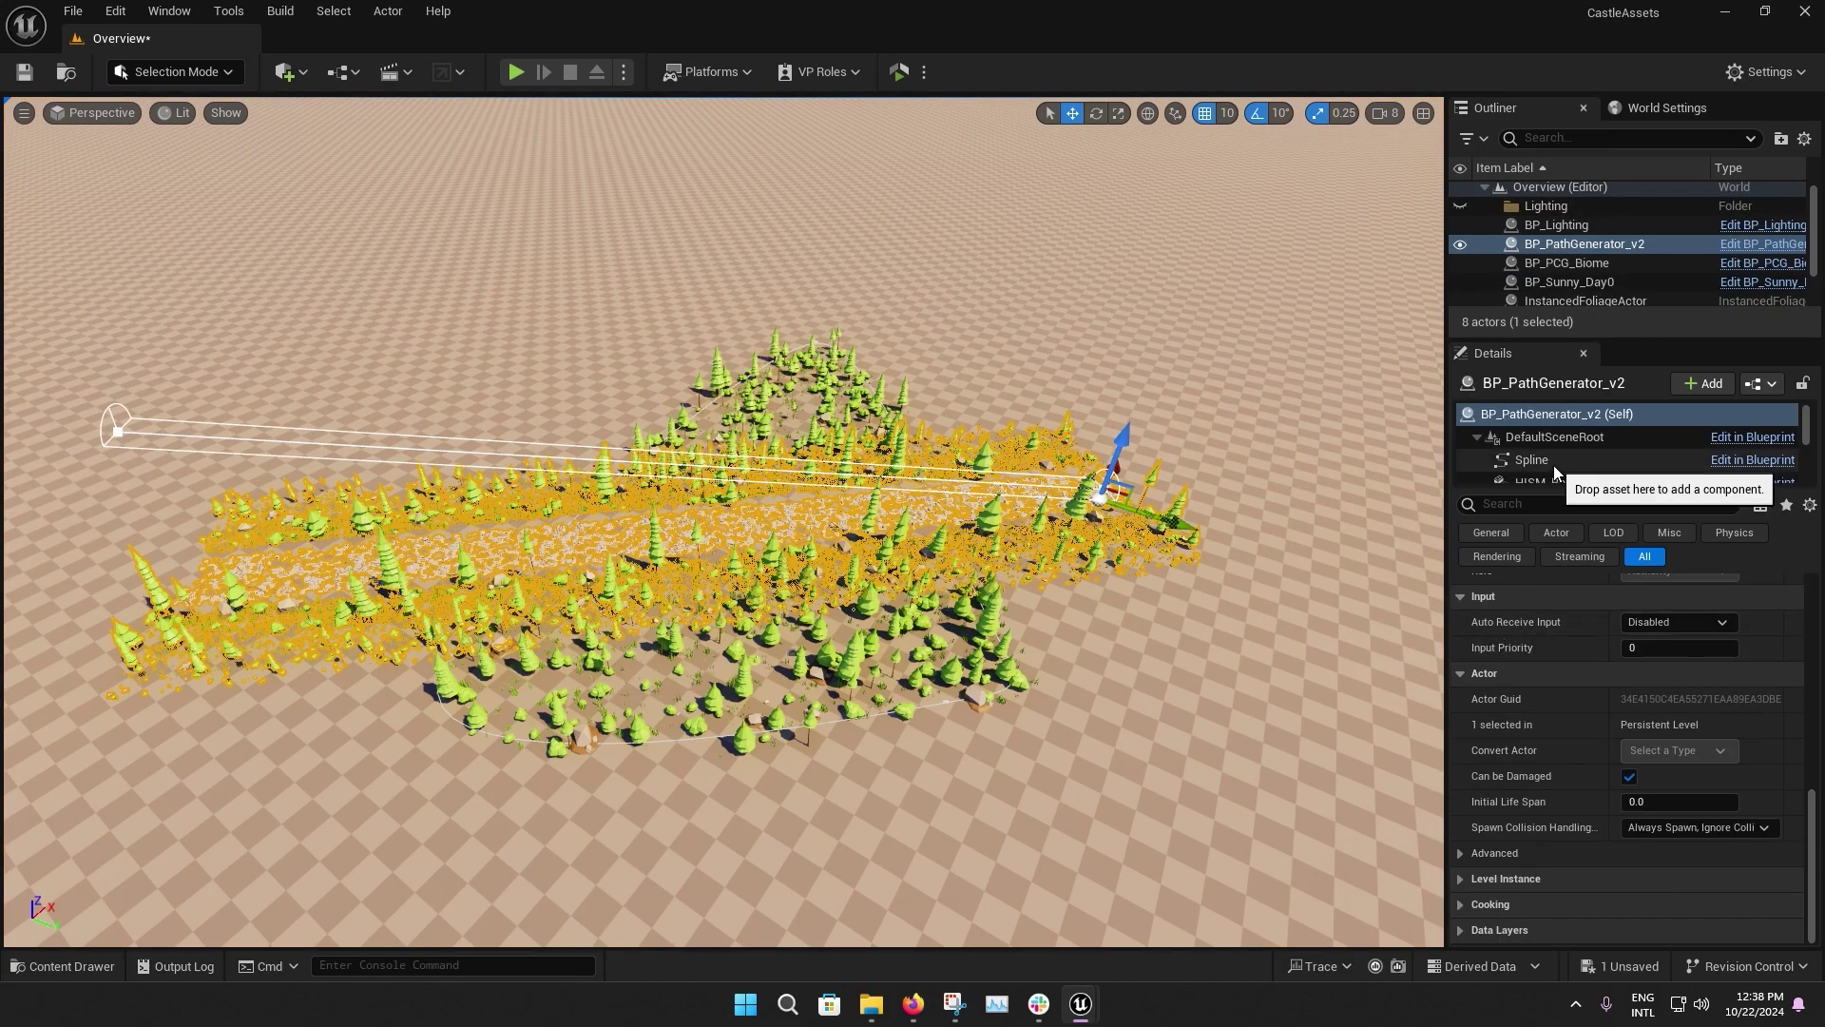
scroll(1554, 465, "down", 4)
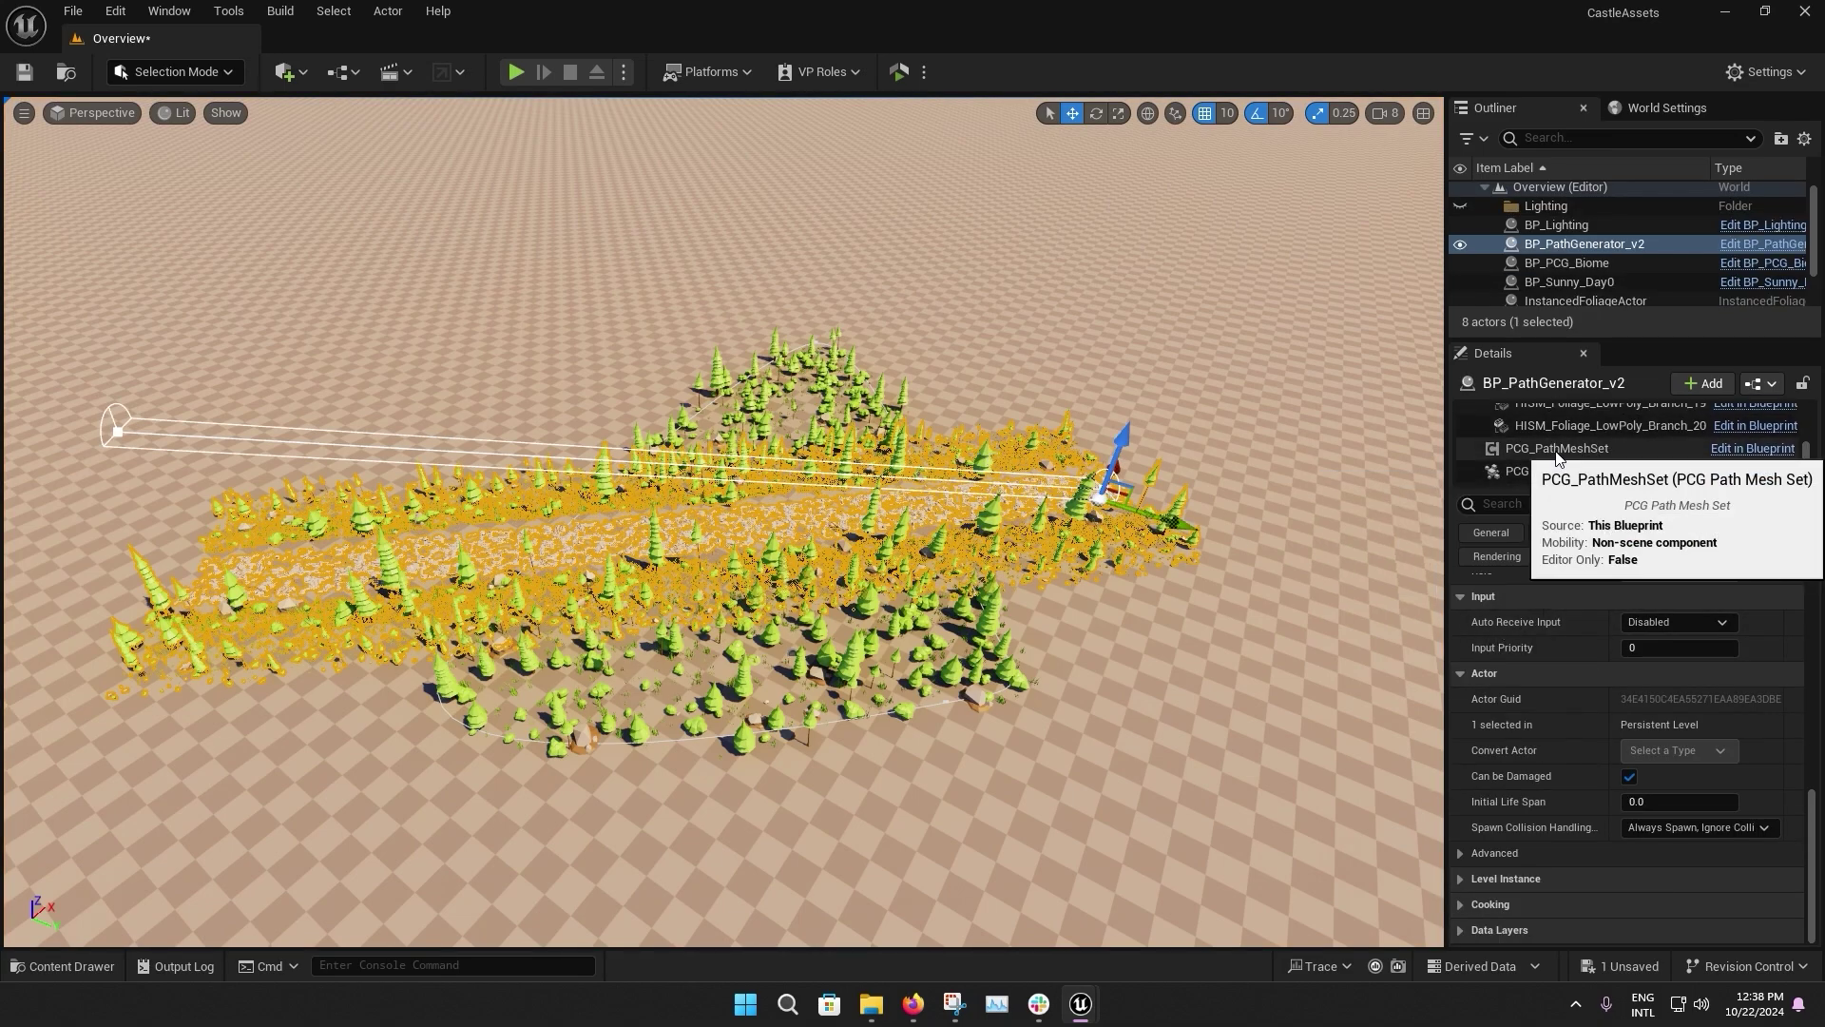
left_click(1557, 451)
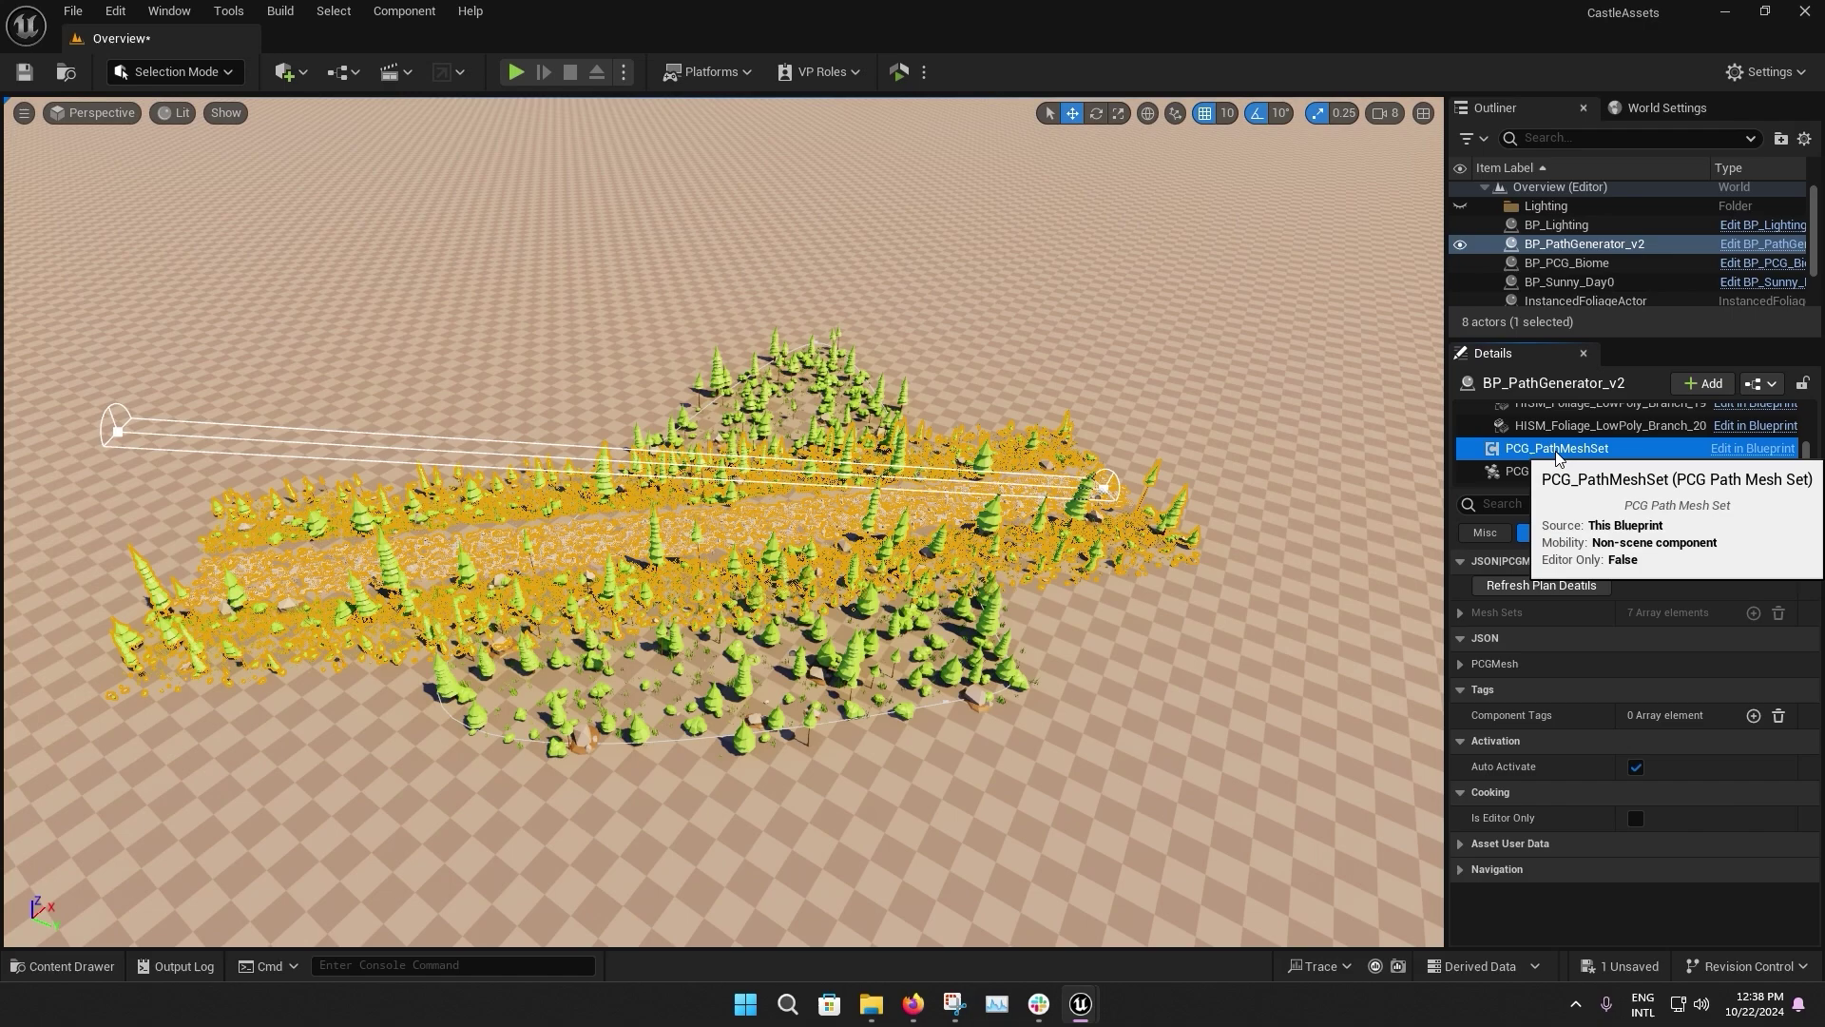
left_click(1462, 612)
left_click(1474, 639)
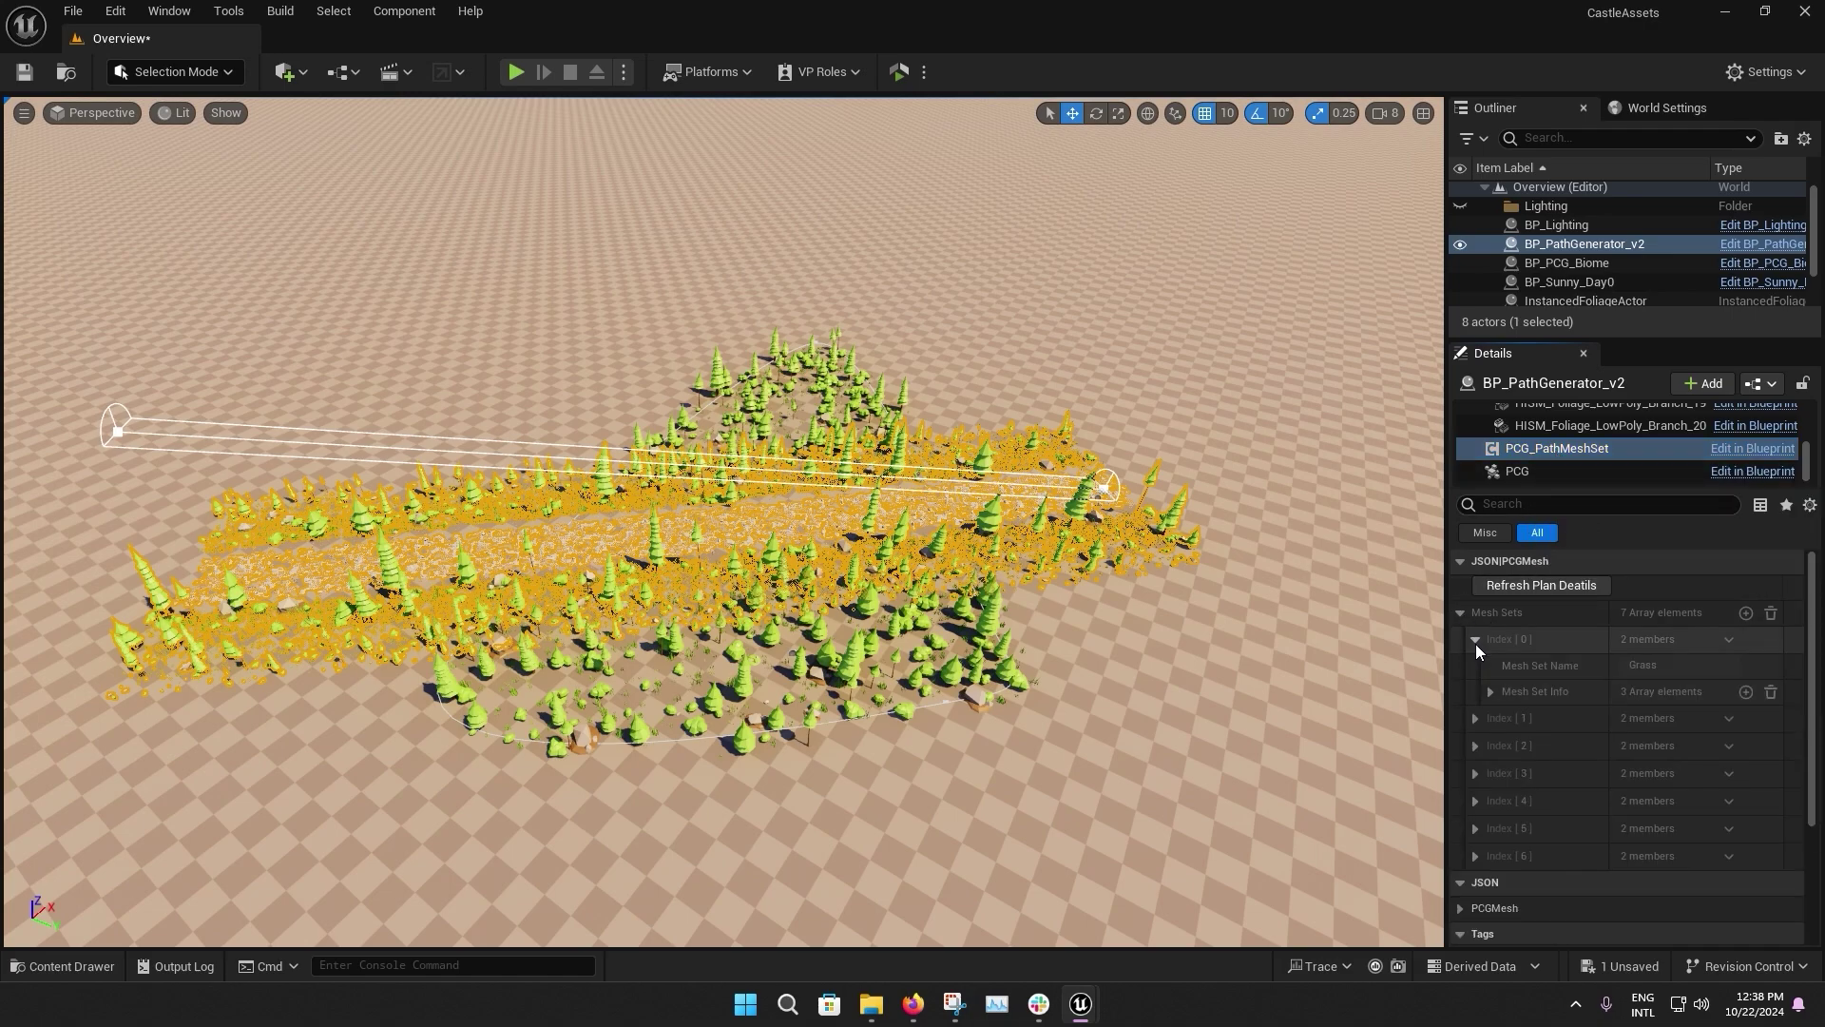
left_click(1490, 691)
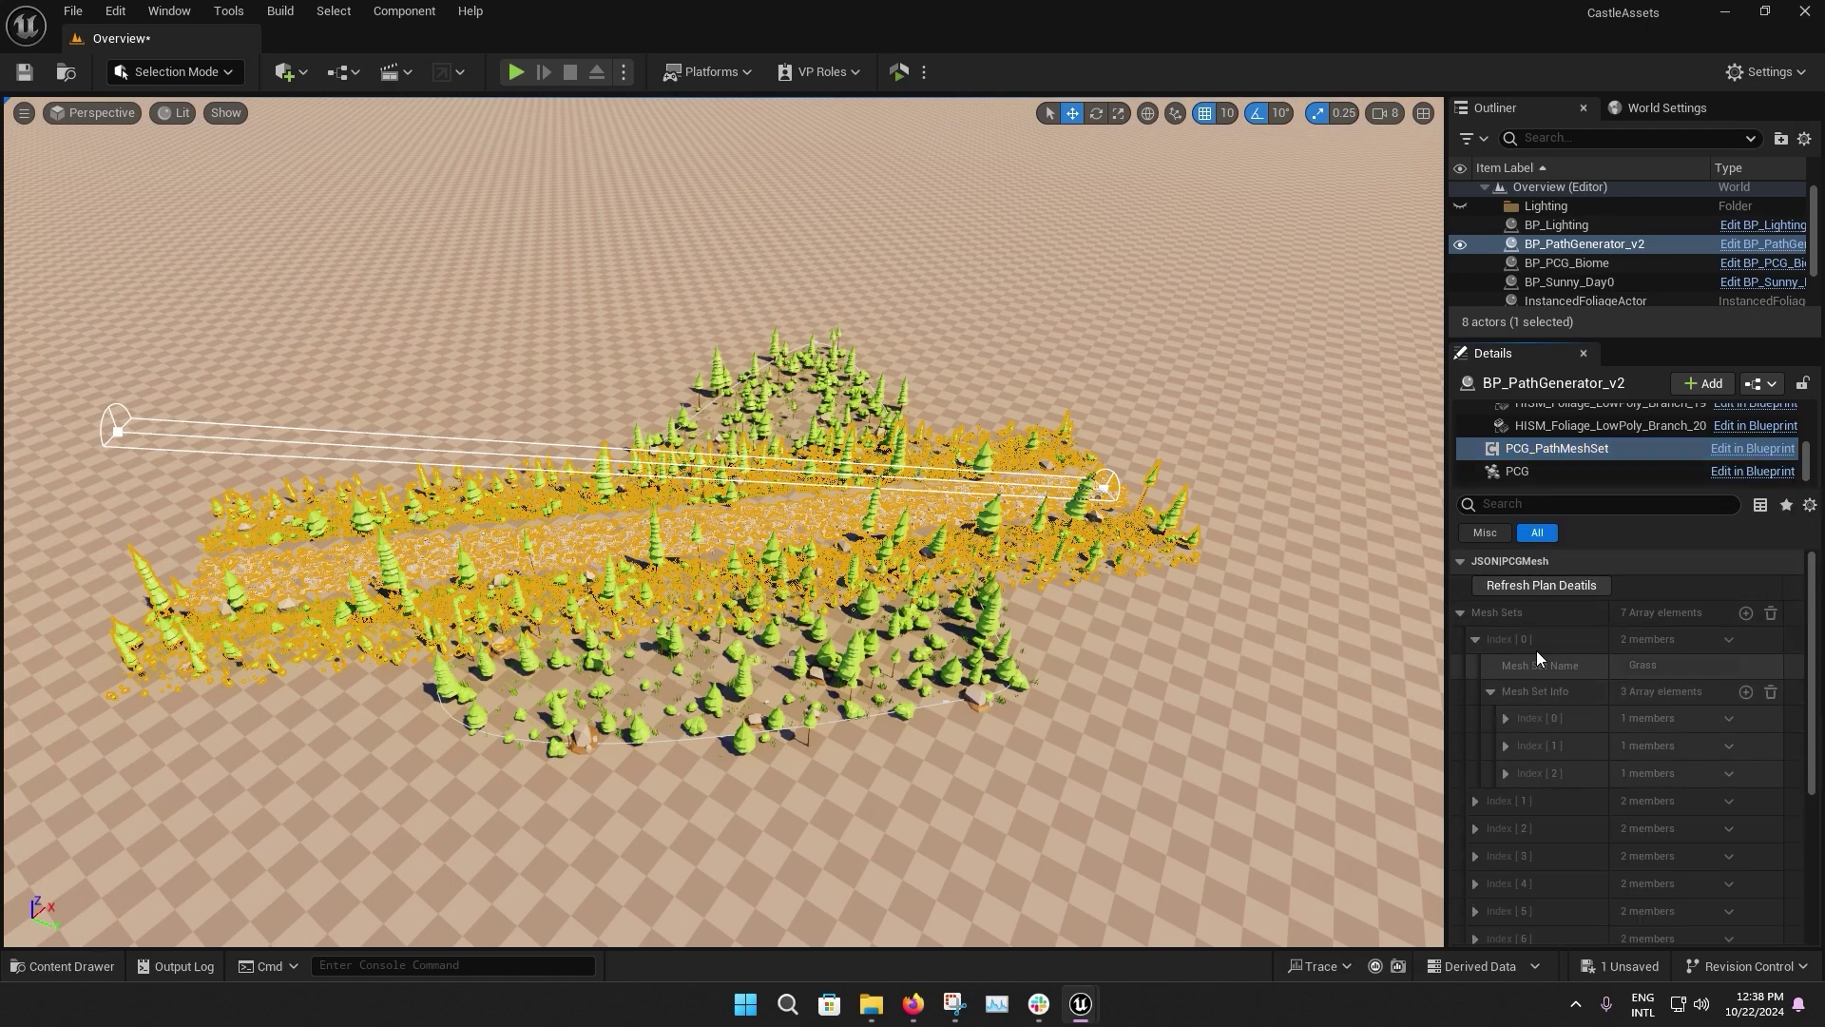
left_click(1507, 719)
left_click(1506, 800)
left_click(1506, 883)
scroll(1561, 794, "down", 3)
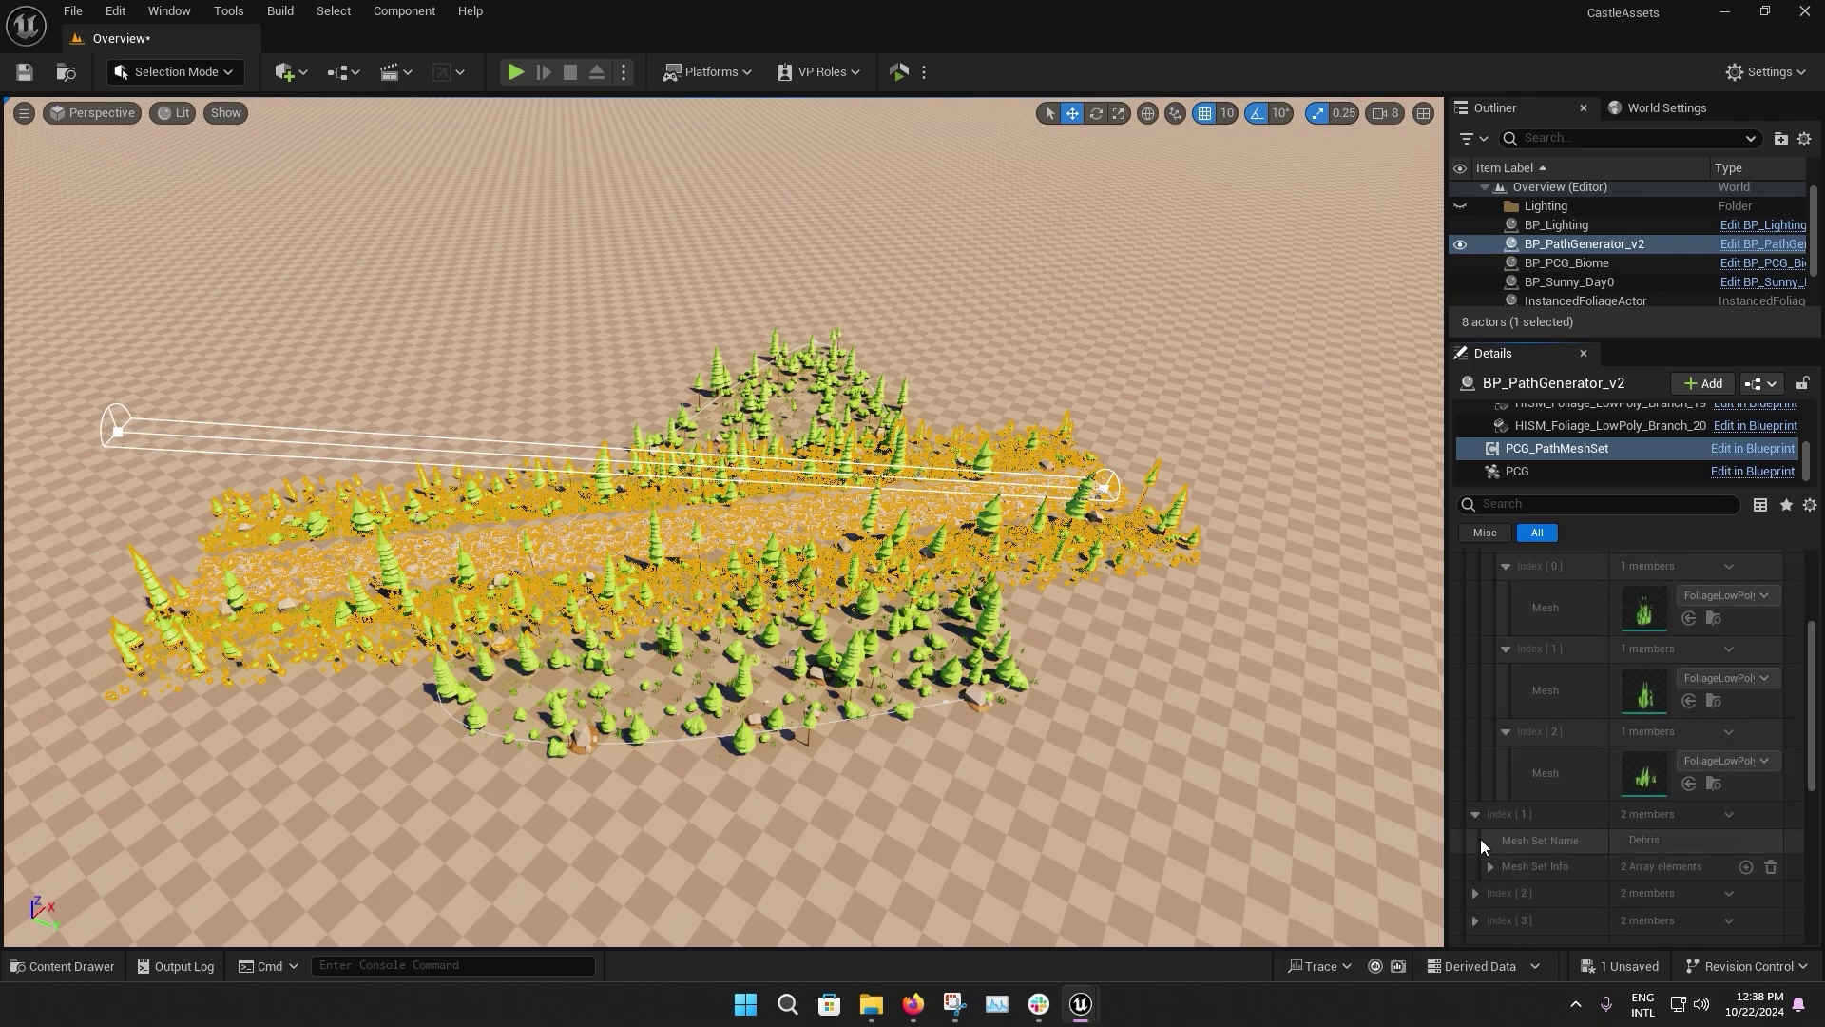
Expand the Debris mesh set to examine the meshes assigned to it
left_click(1475, 814)
scroll(1512, 841, "down", 2)
left_click(1506, 802)
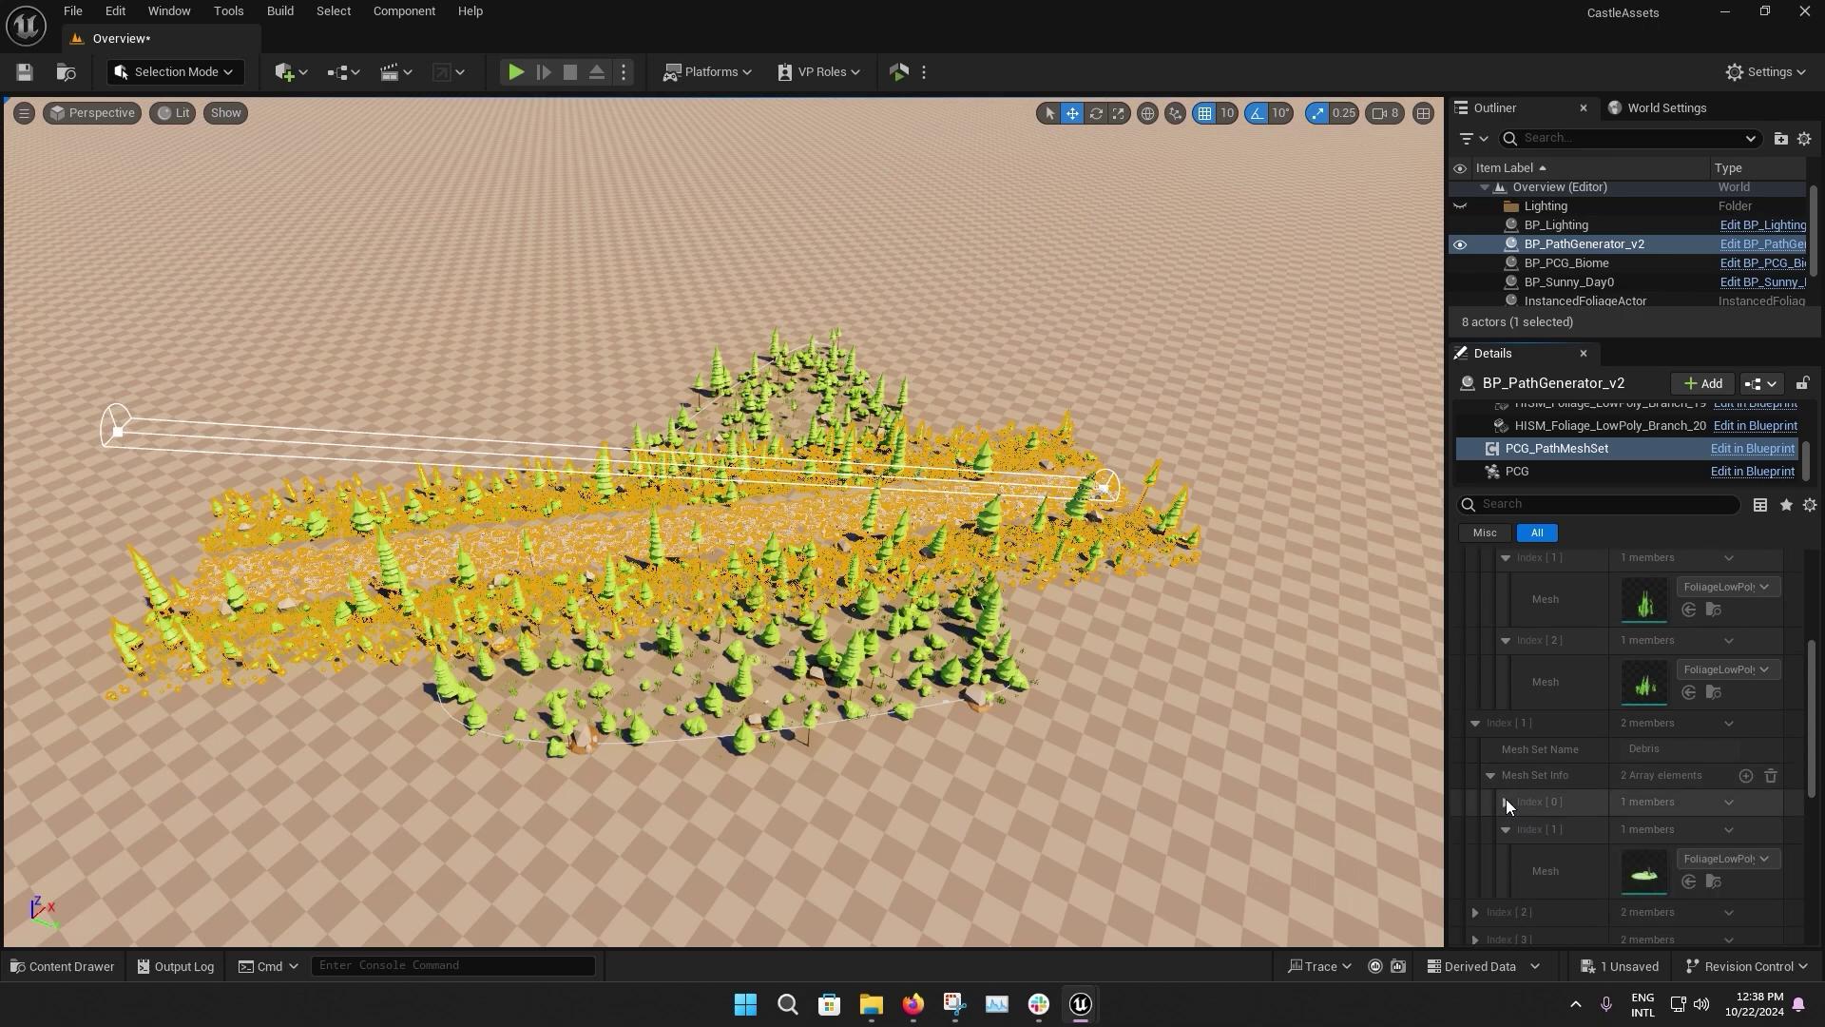
Override Grass Density in the Path Generator's PCG component and set it to 0.5
left_click(1561, 473)
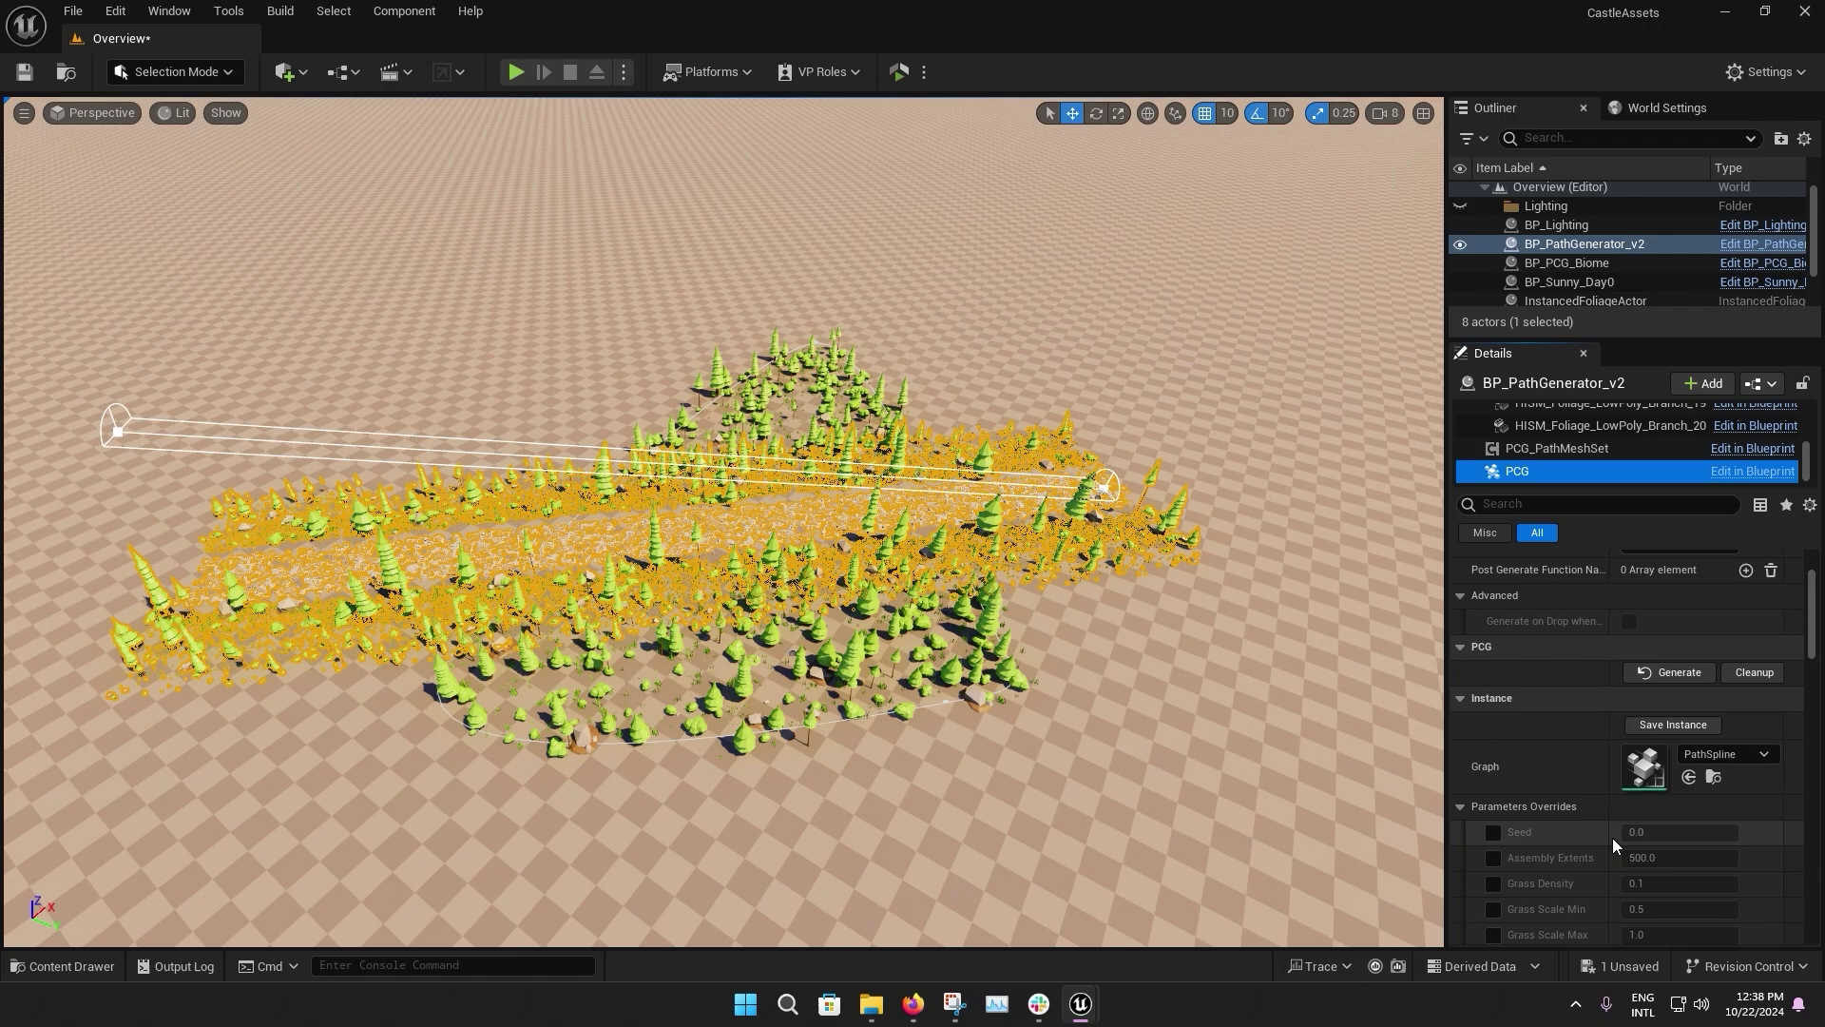
scroll(1548, 831, "down", 2)
scroll(1548, 831, "down", 3)
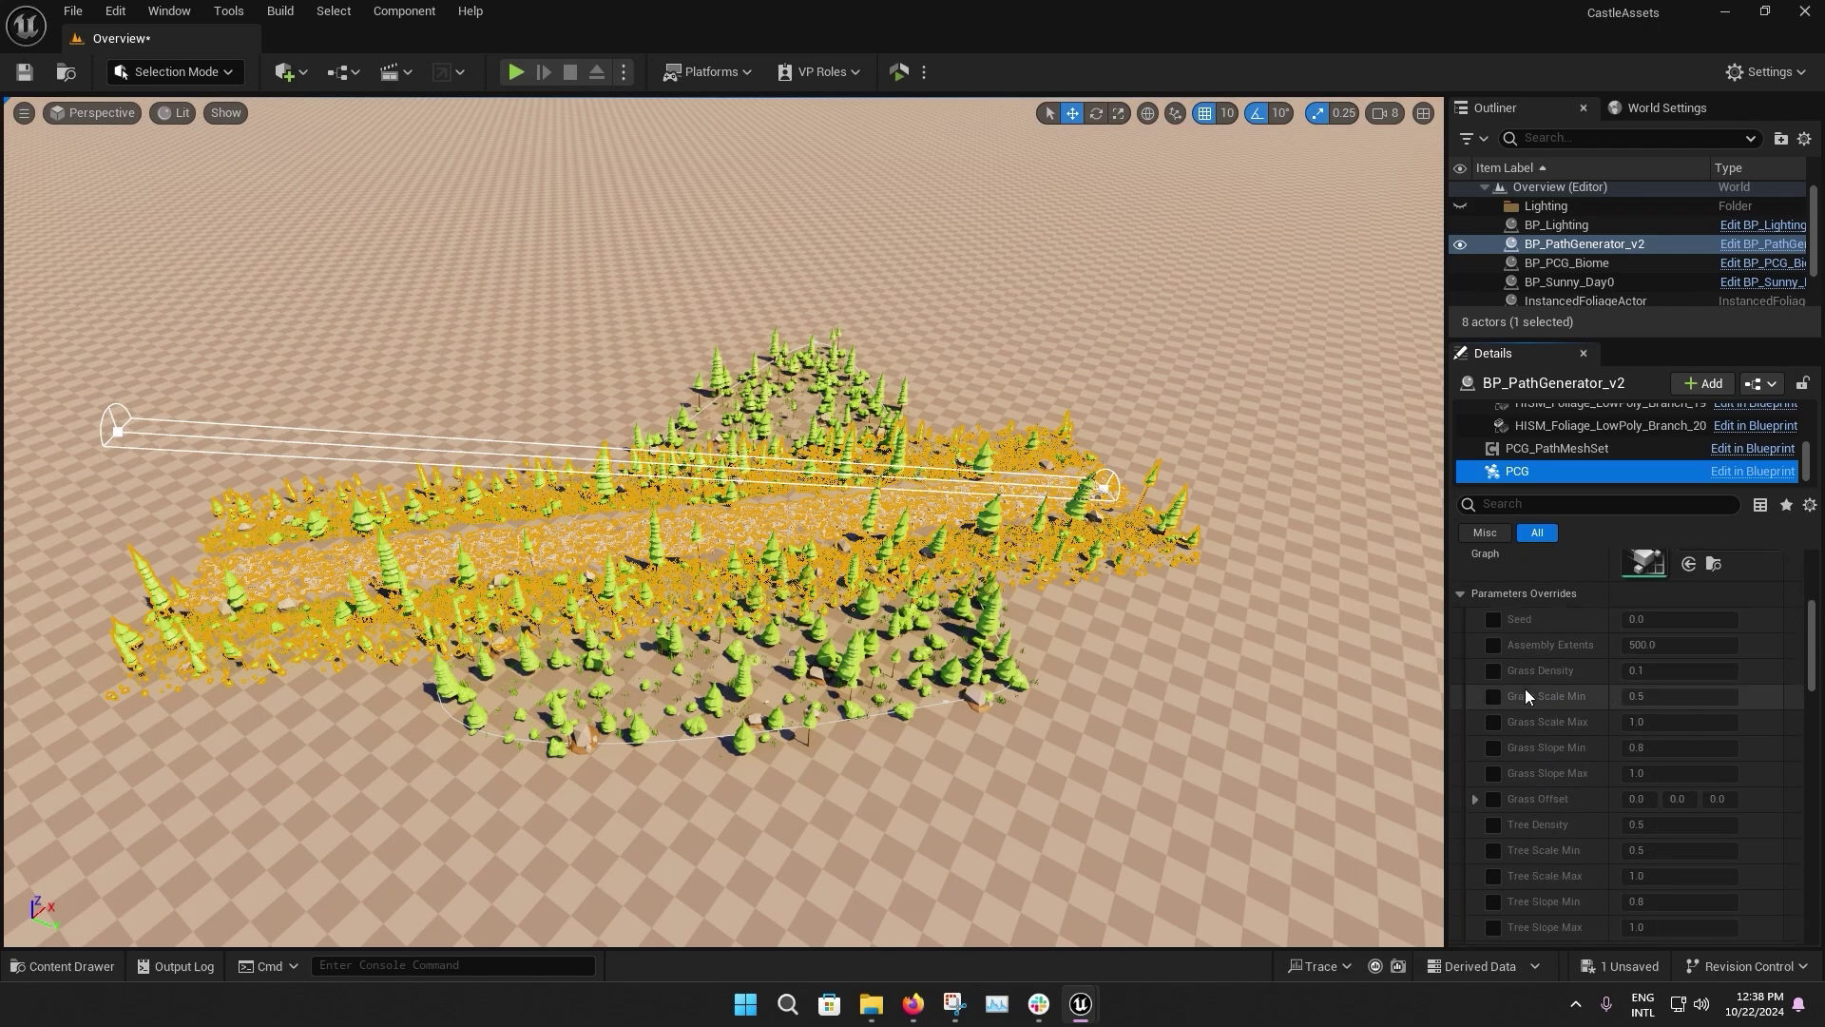
left_click(1493, 671)
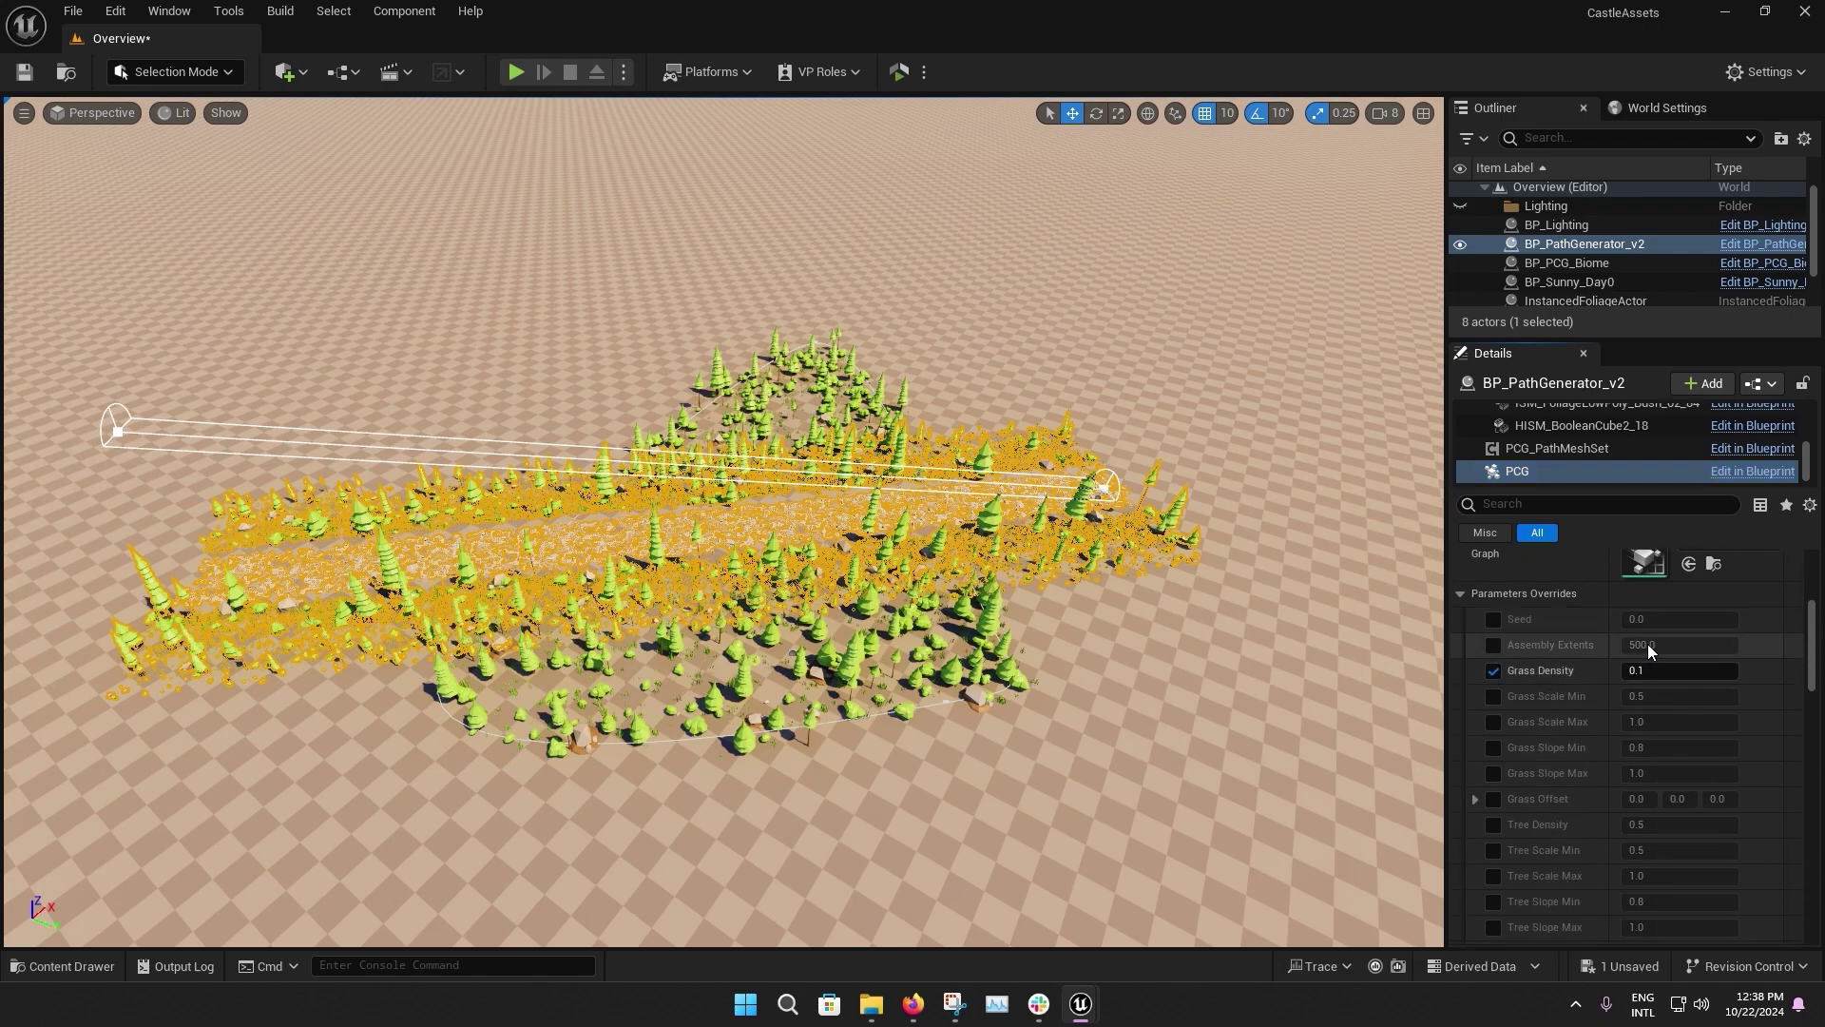
left_click(1649, 671)
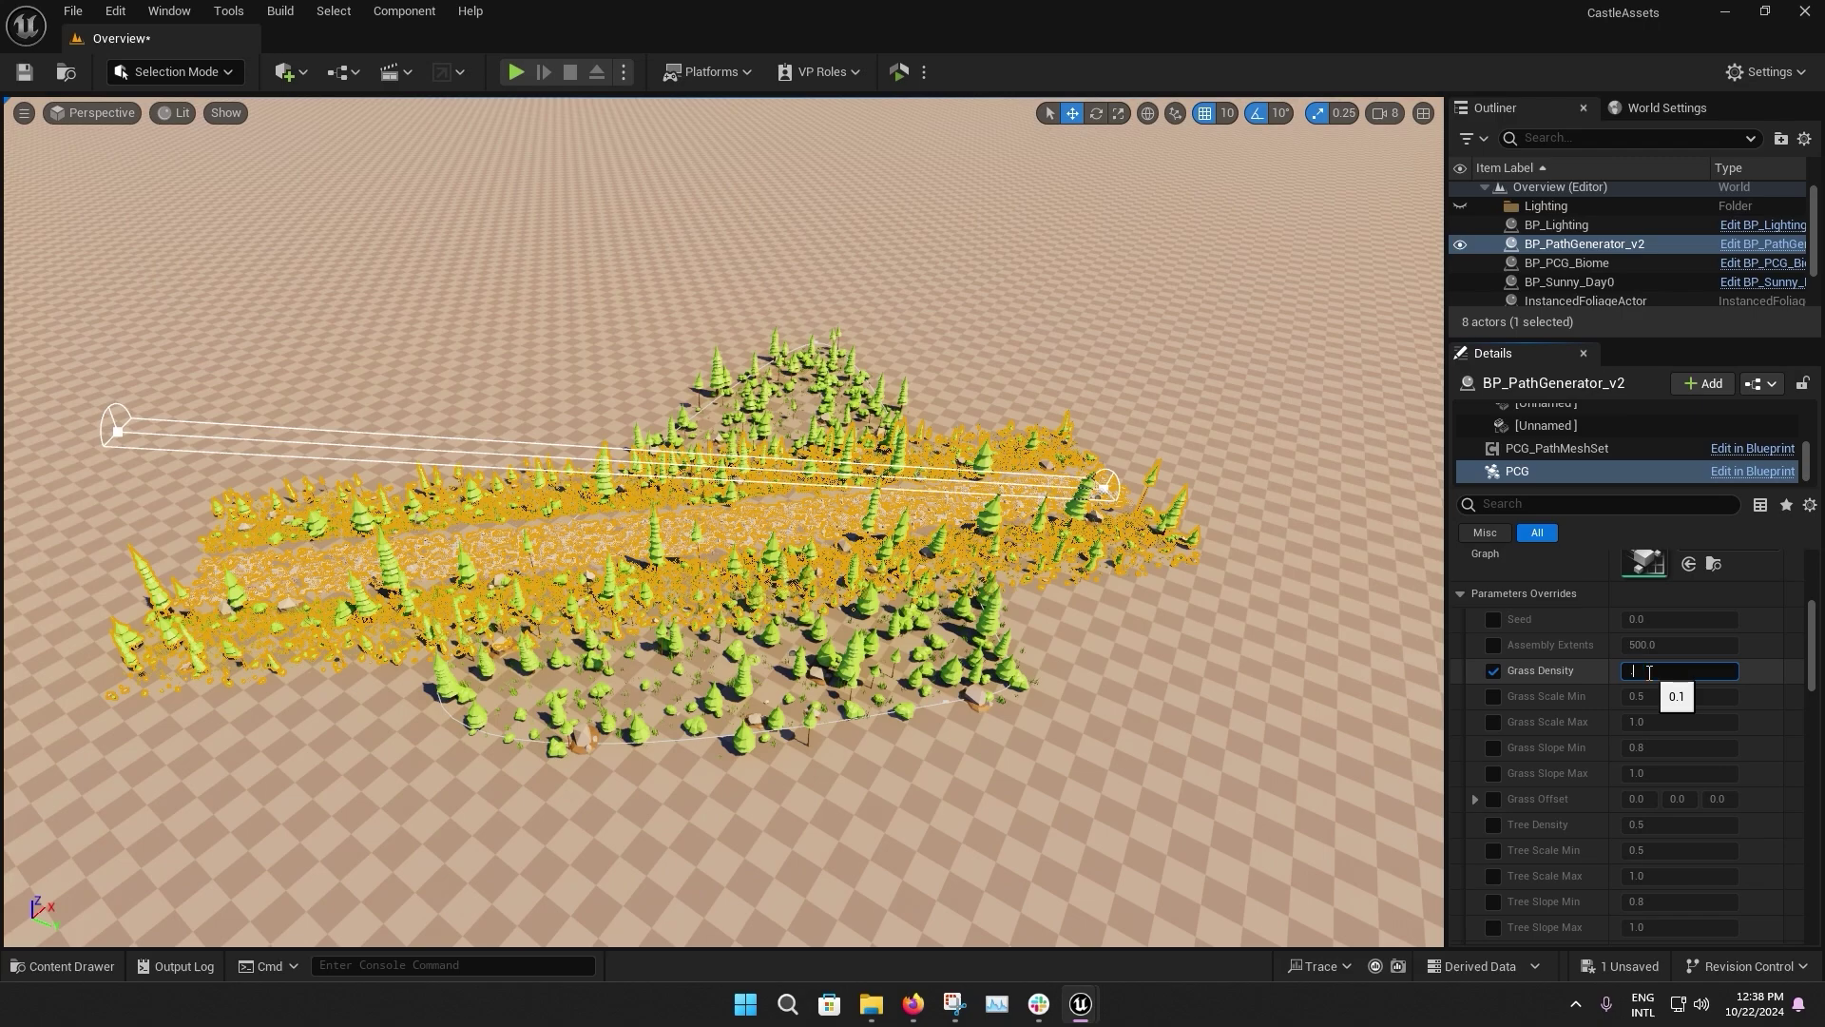
key("Return")
Override Shrub Density in the PCG parameters and set it to 0.5
scroll(1649, 682, "down", 3)
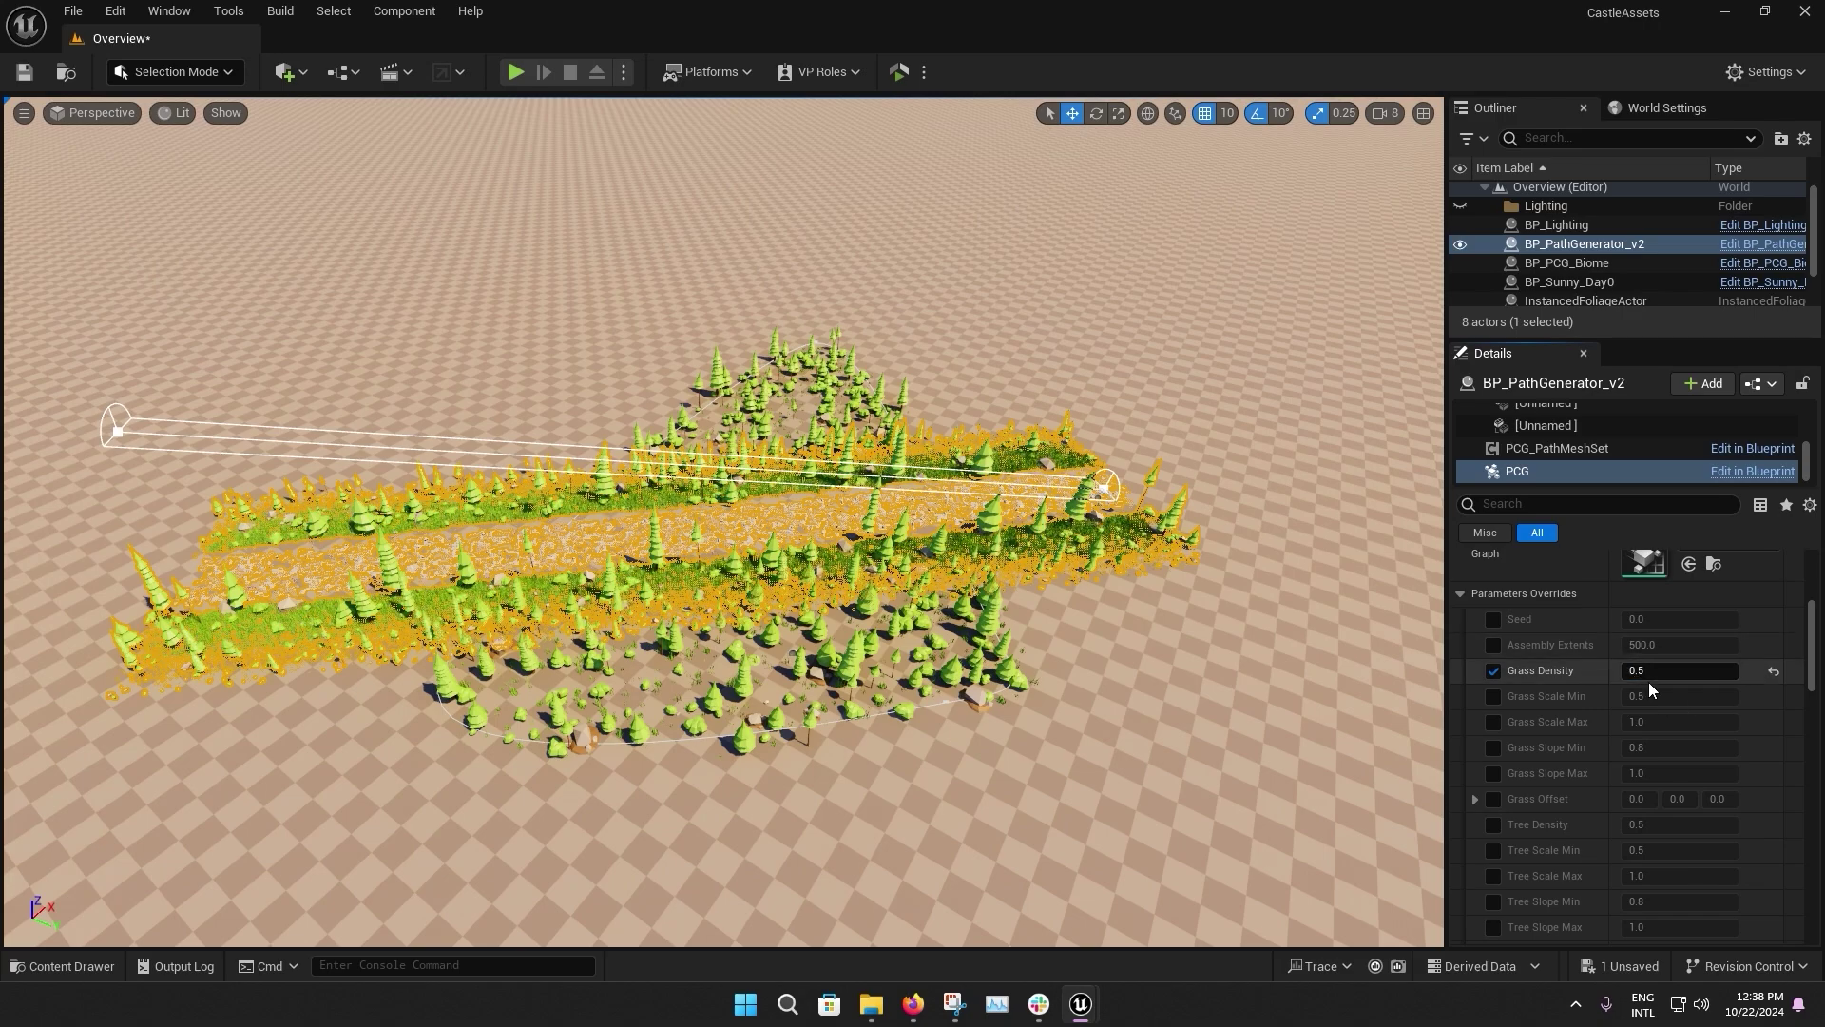
scroll(1648, 682, "down", 2)
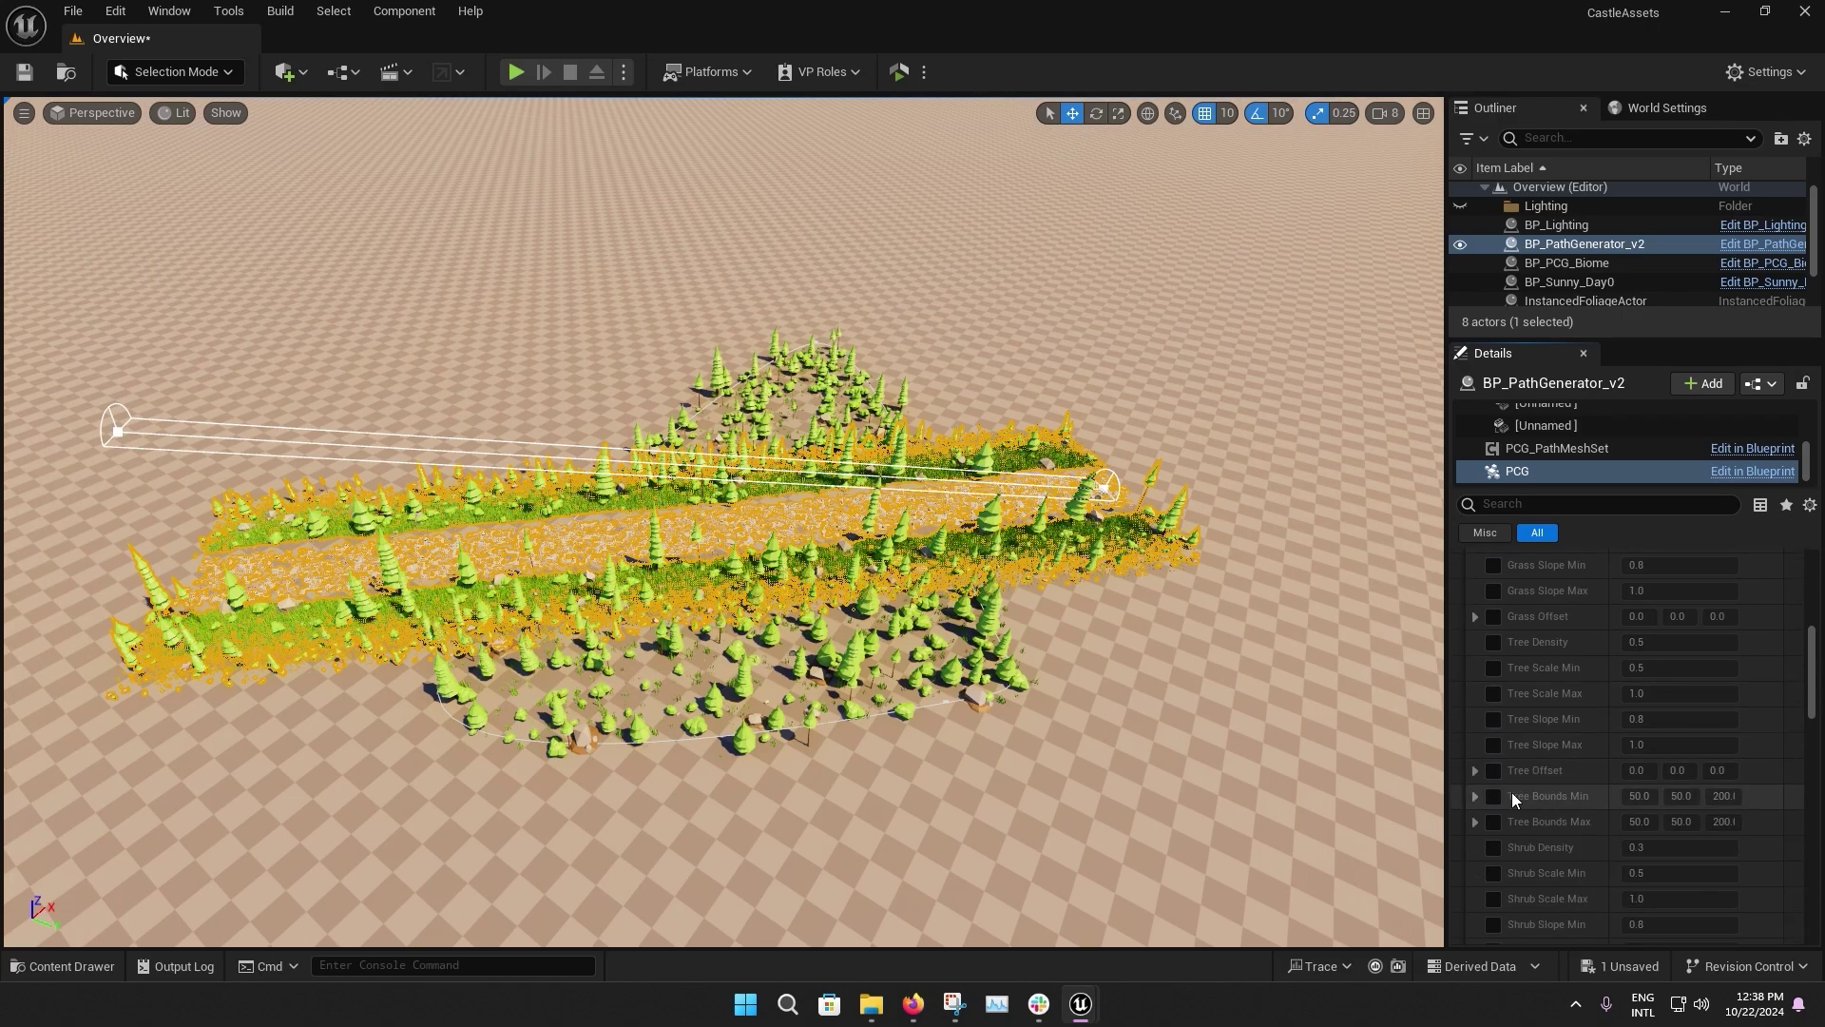
left_click(1493, 847)
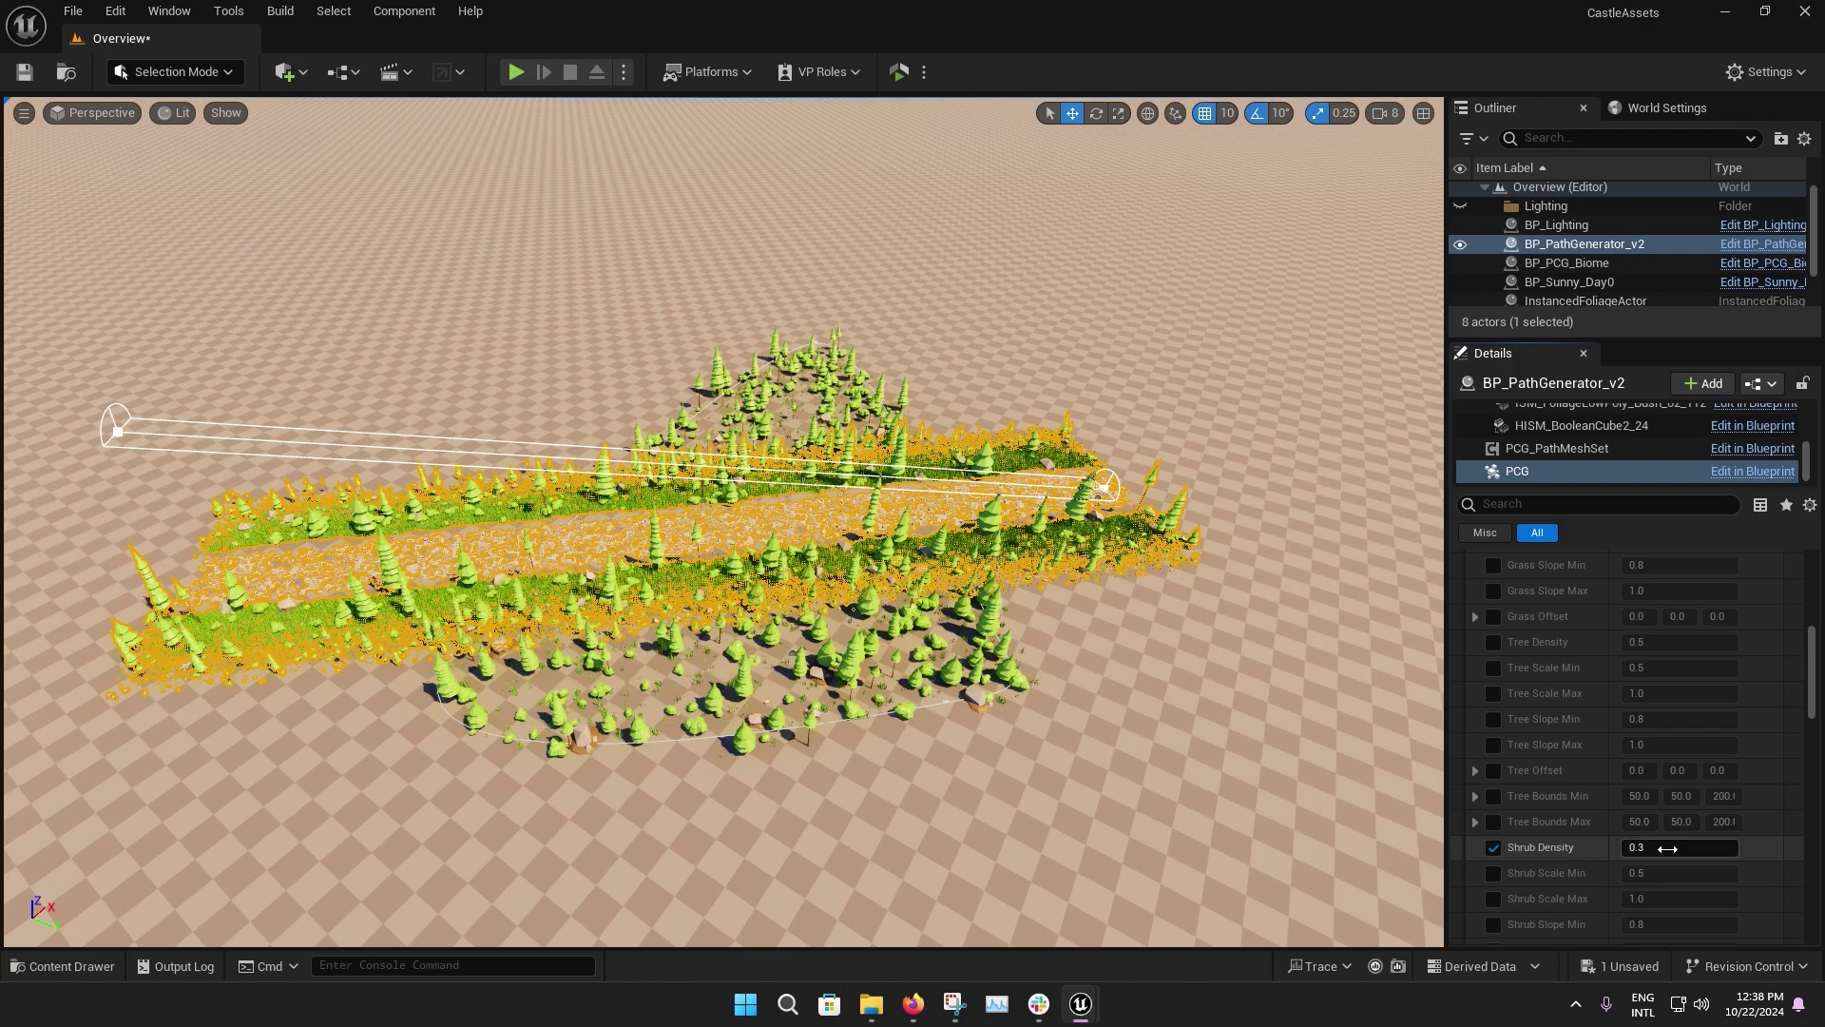
left_click(1680, 848)
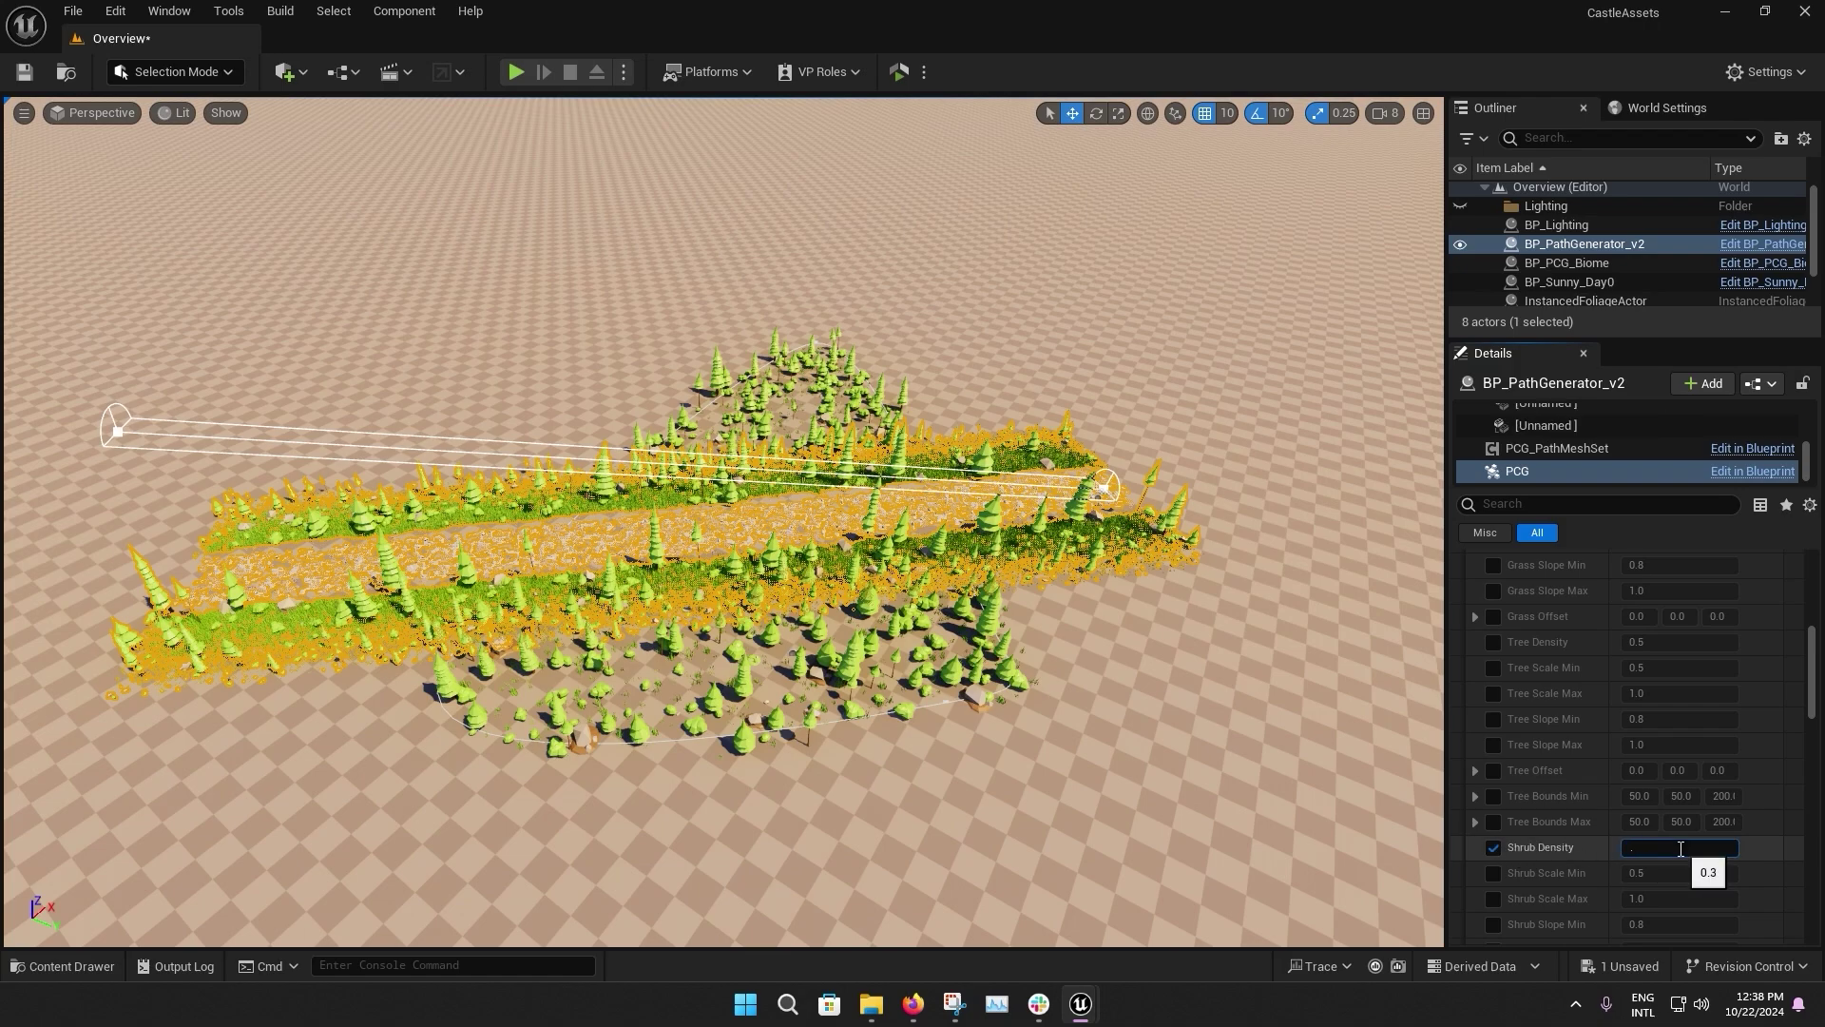
type(".5")
key("Return")
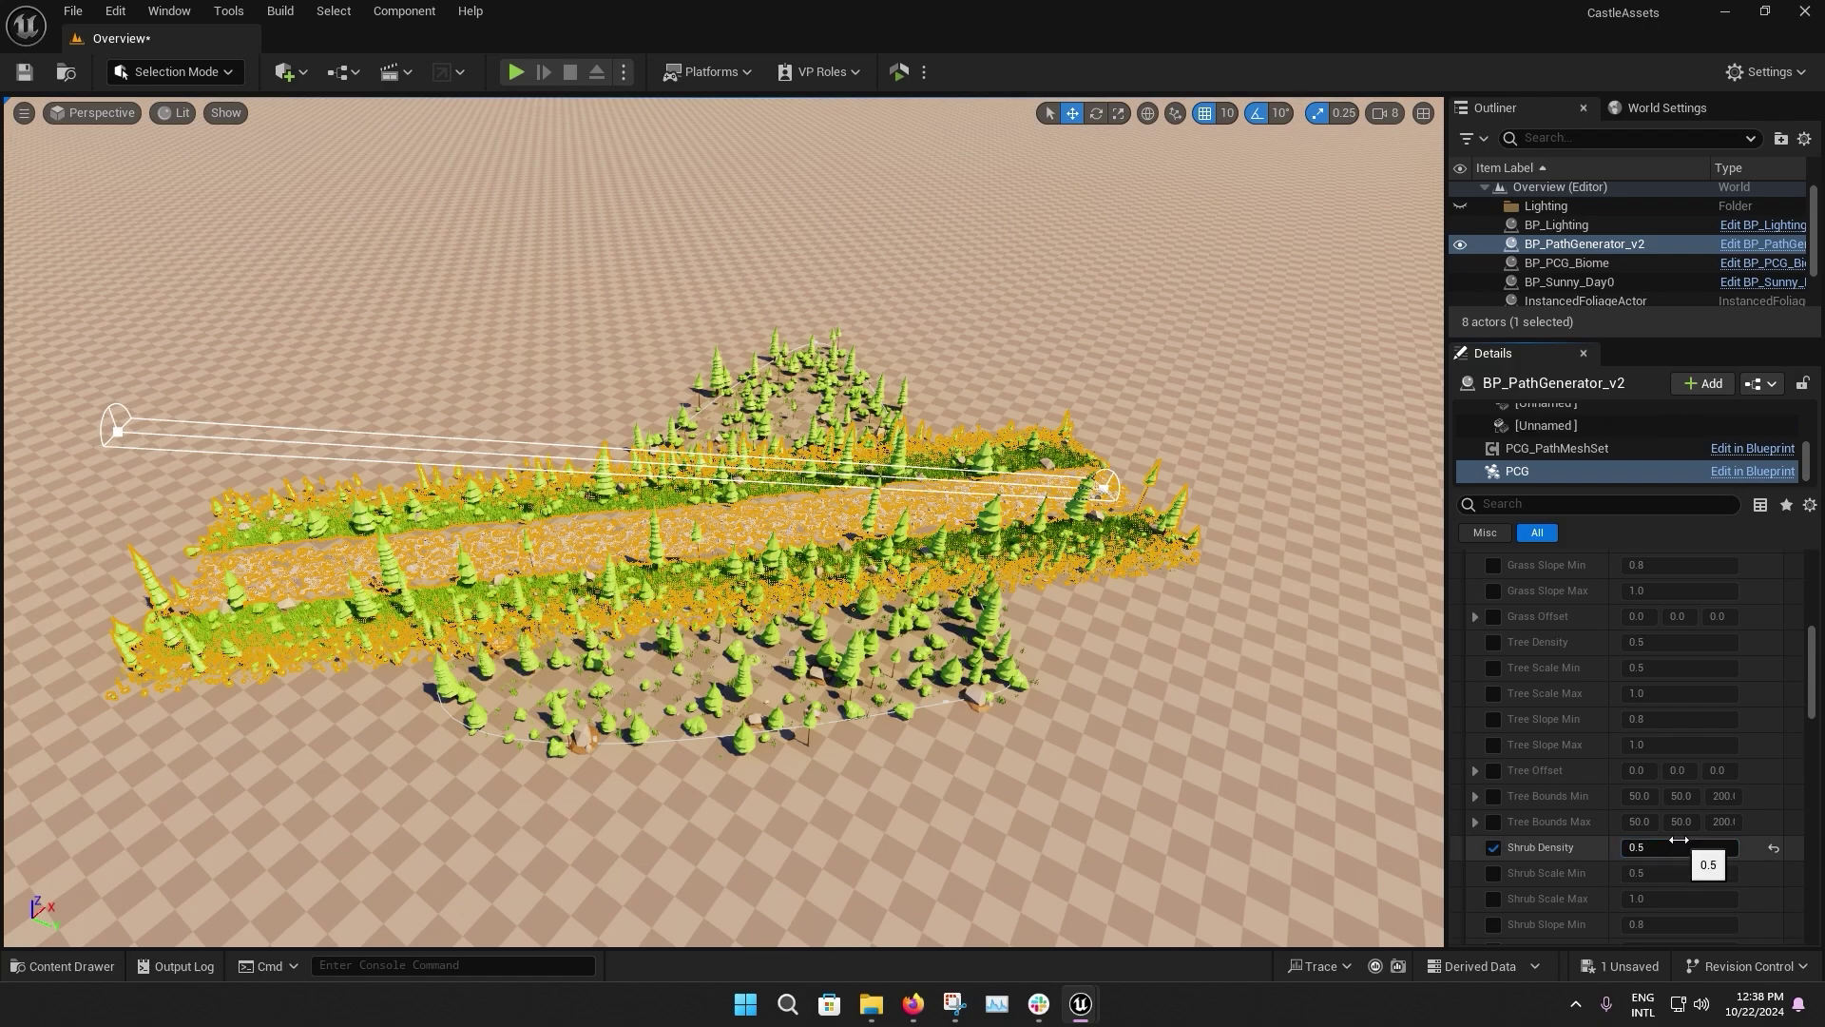
Override the path's Assembly Extents, trying 0 and 200 before setting it to 300
scroll(1679, 847, "down", 5)
scroll(1679, 840, "down", 3)
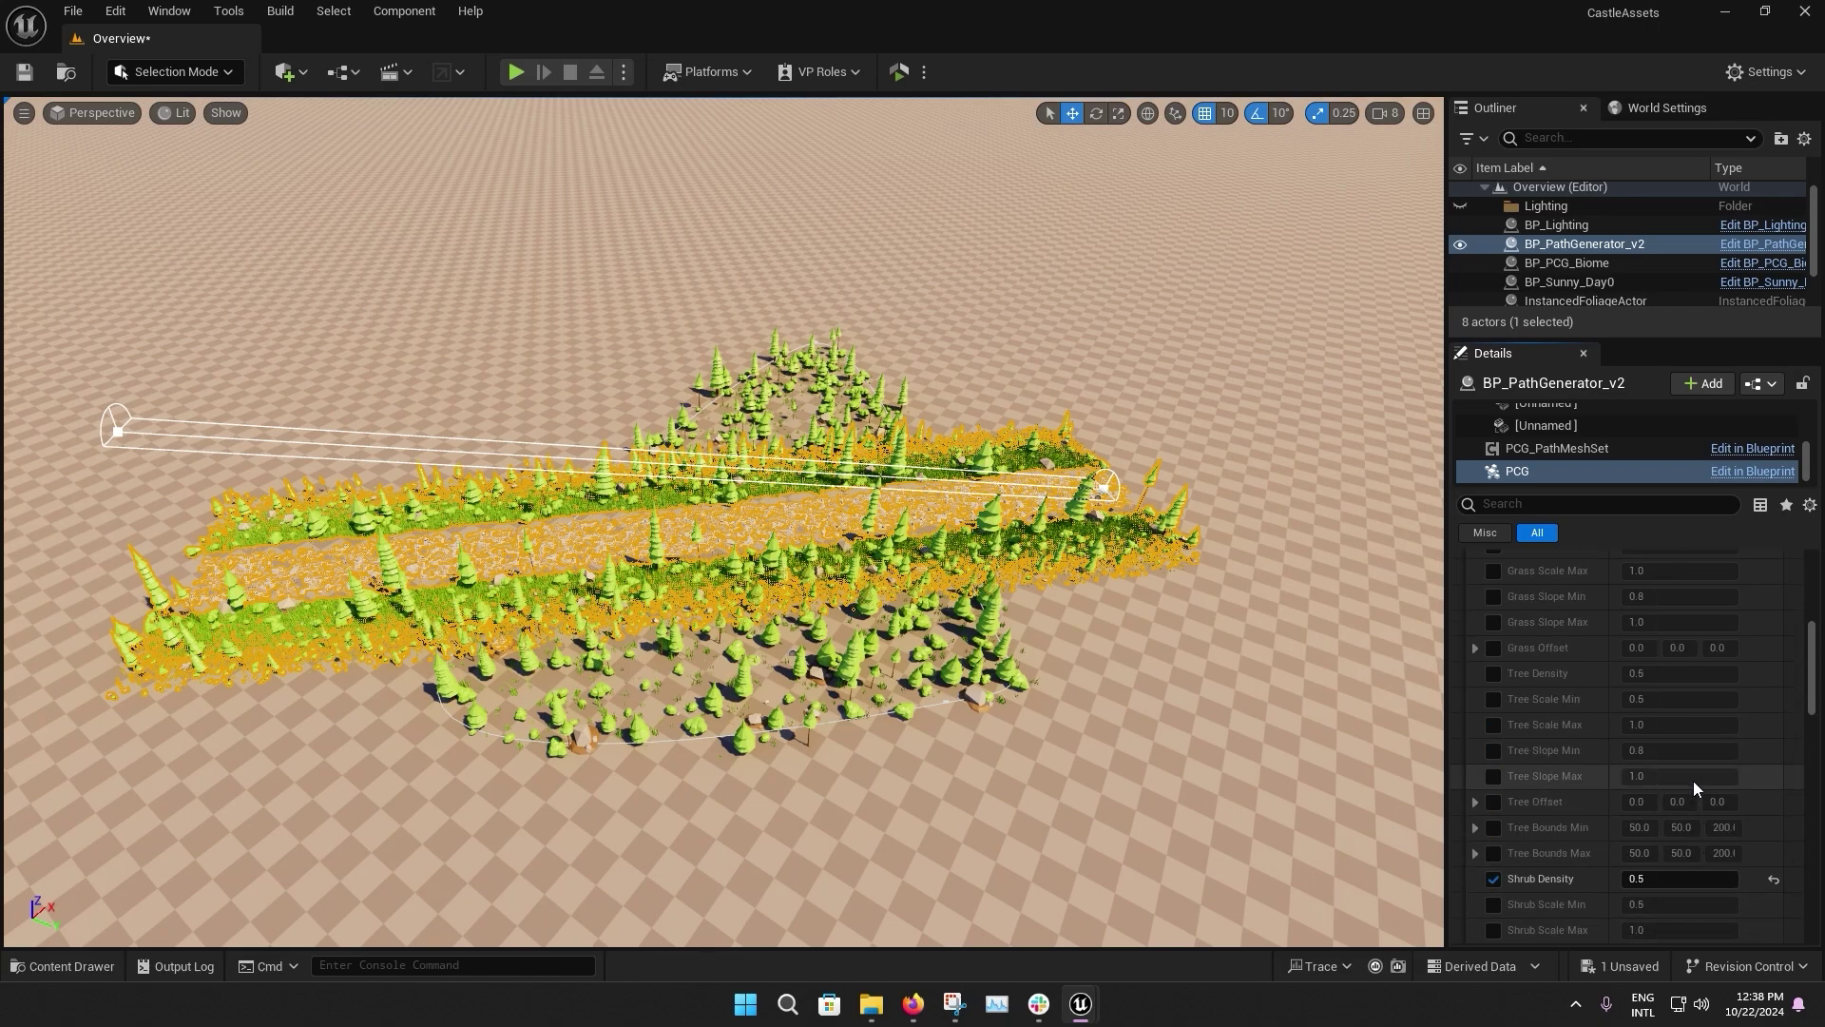
scroll(1692, 782, "up", 10)
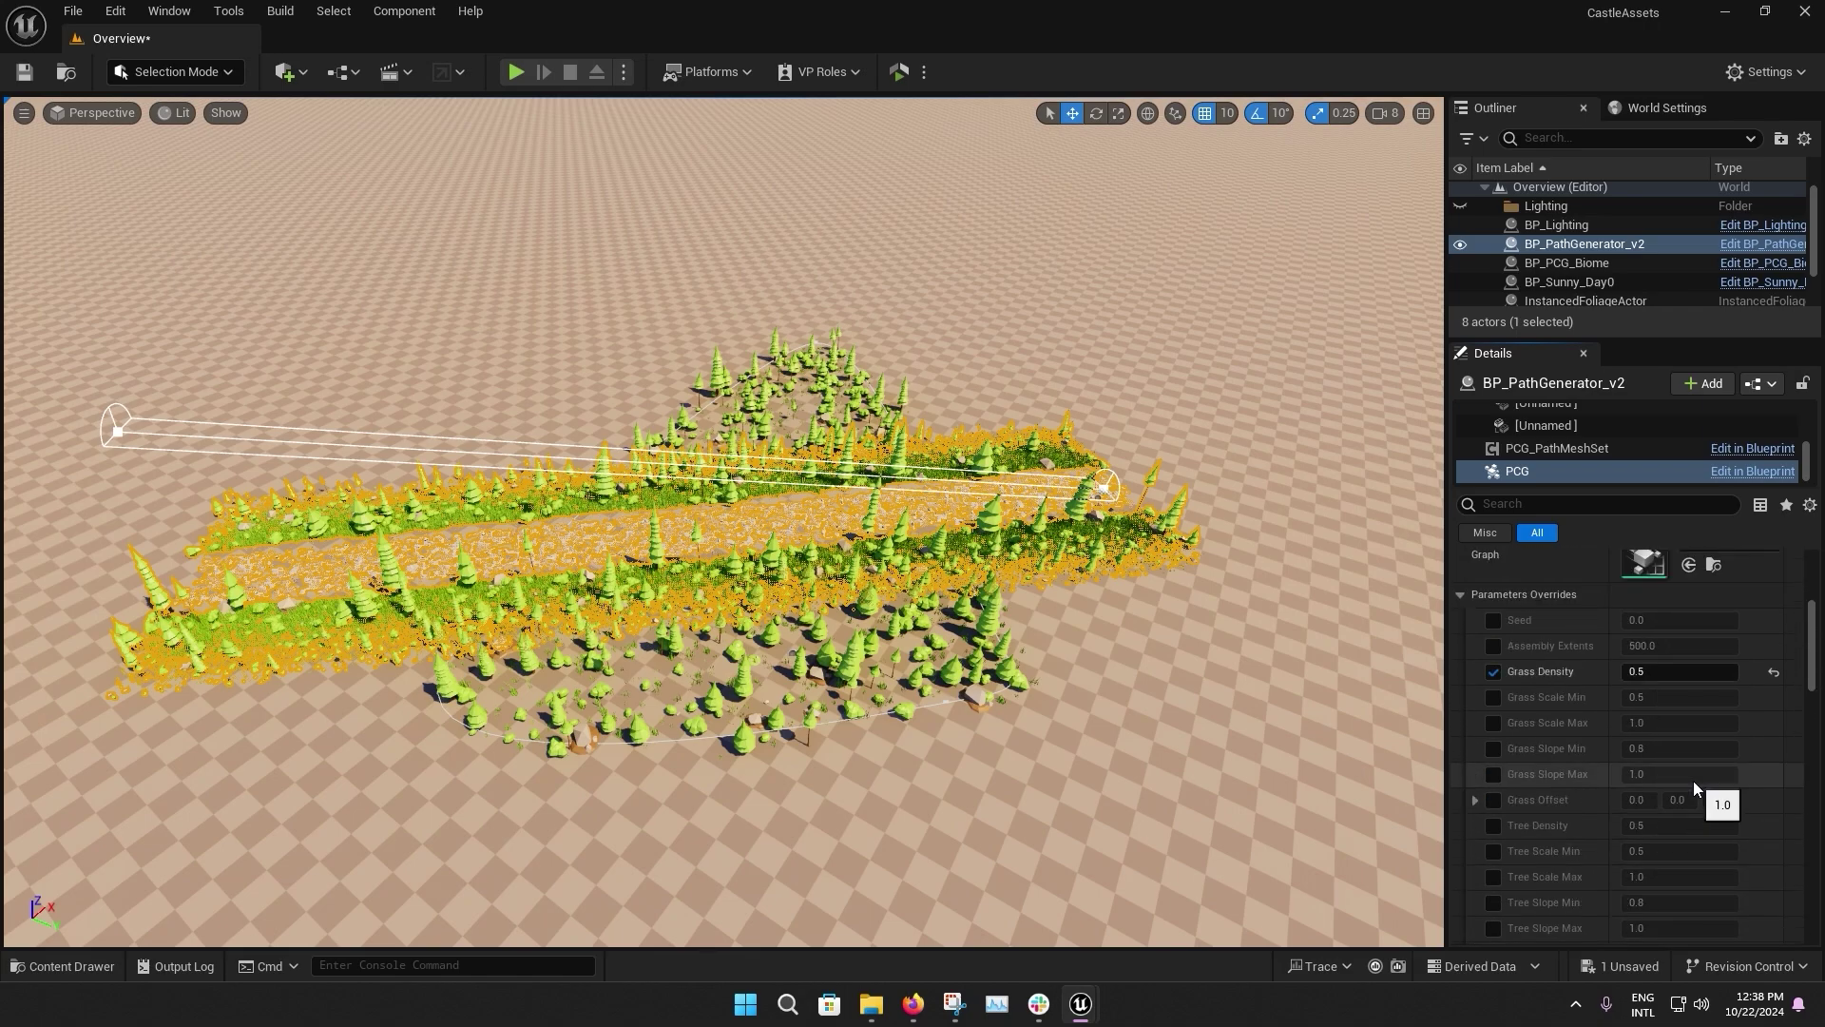
left_click(1494, 646)
left_click(1680, 646)
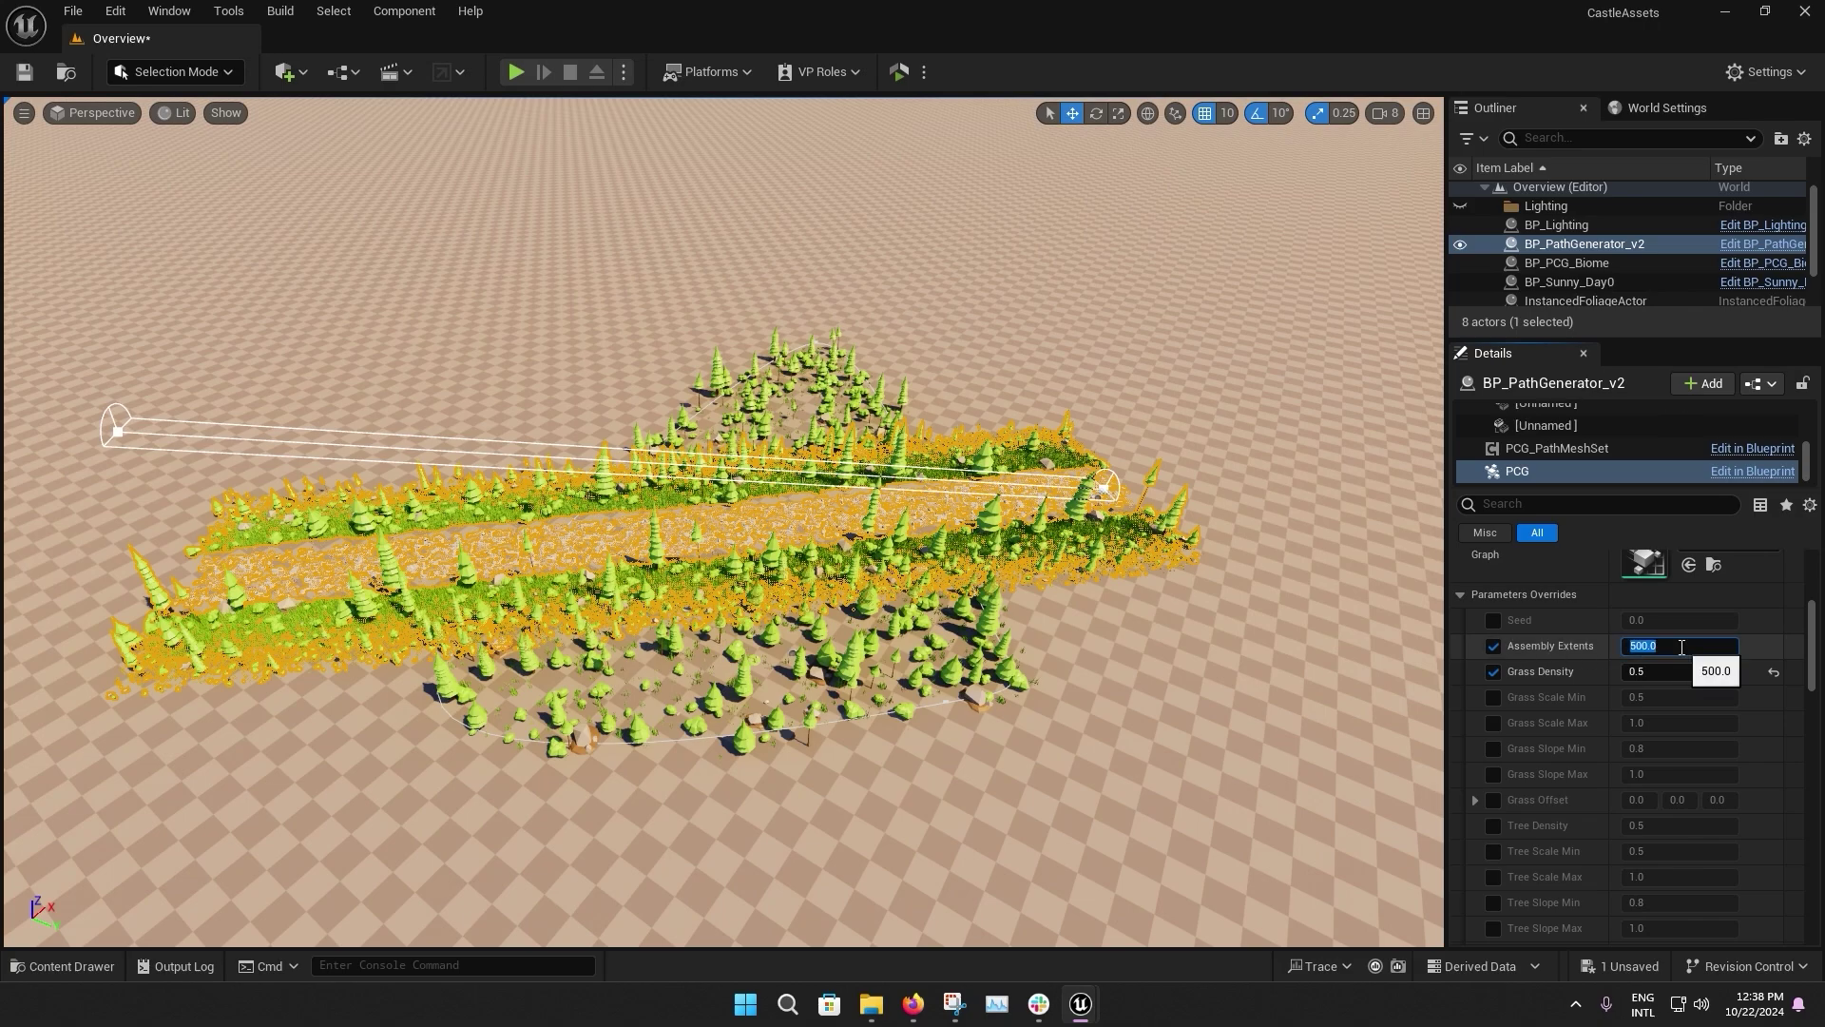
type("0")
key("Return")
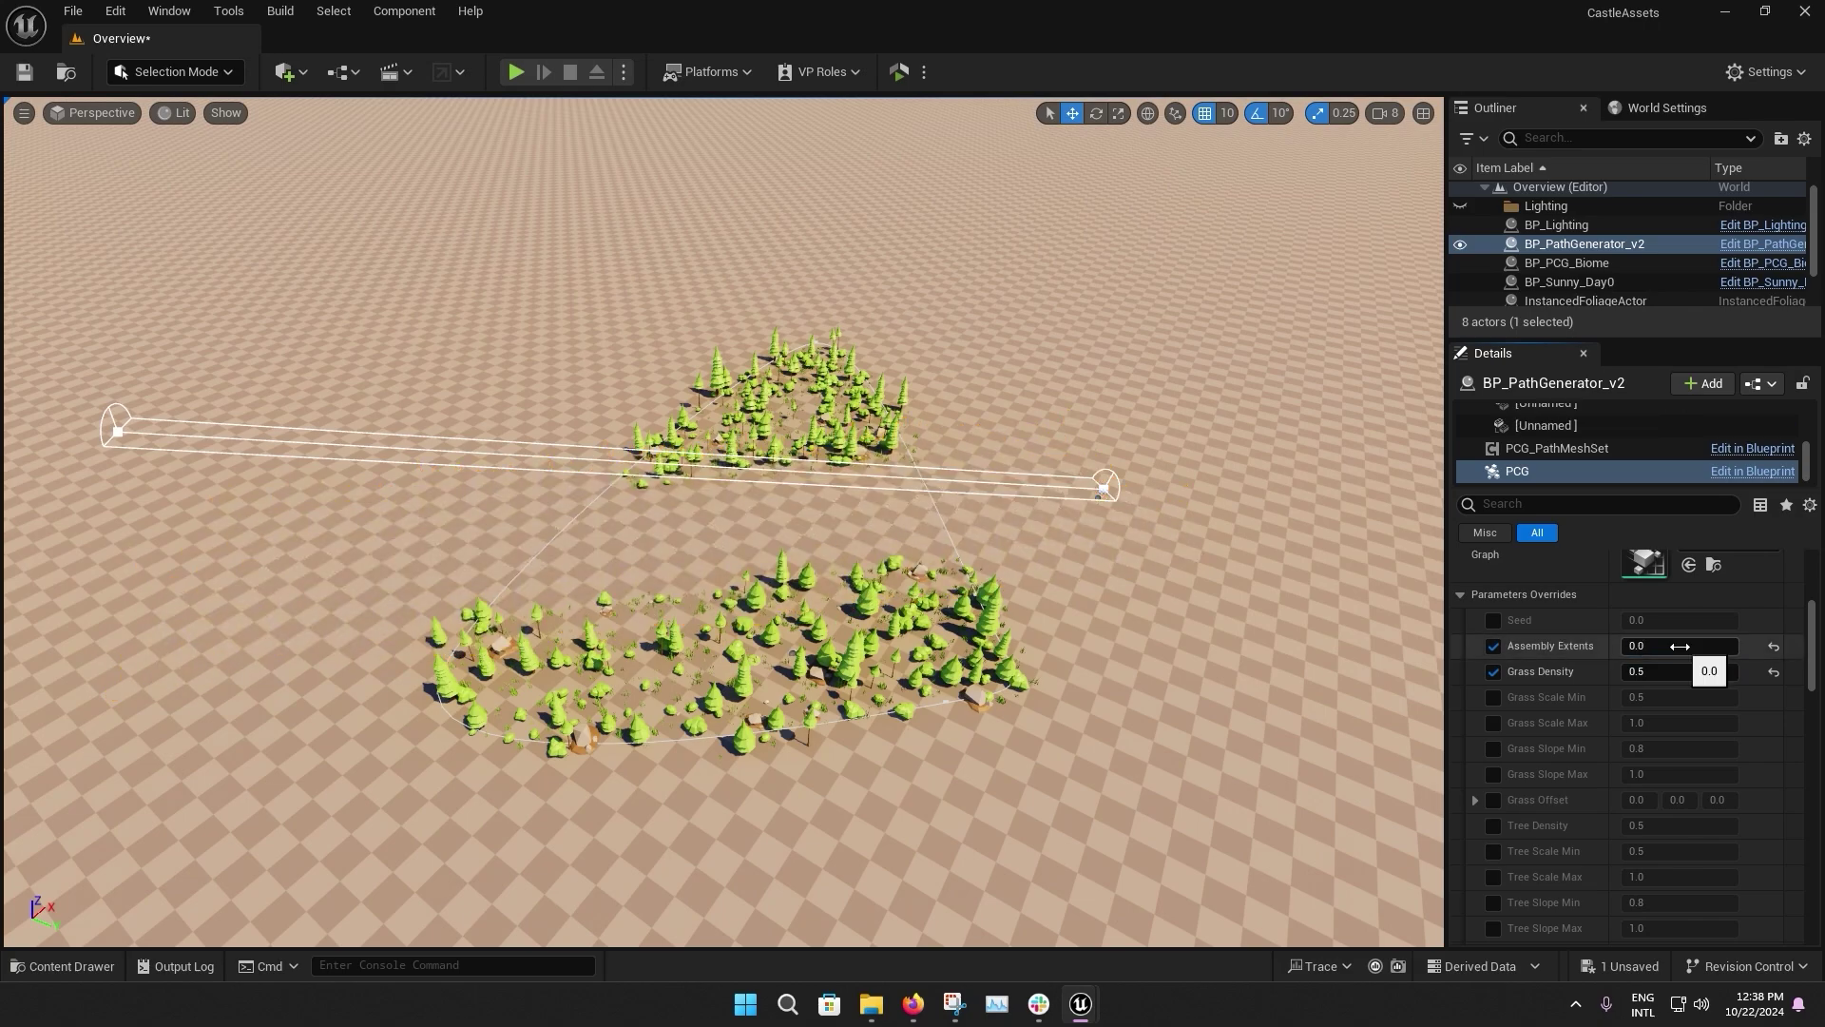
left_click(1680, 646)
type("200")
key("Return")
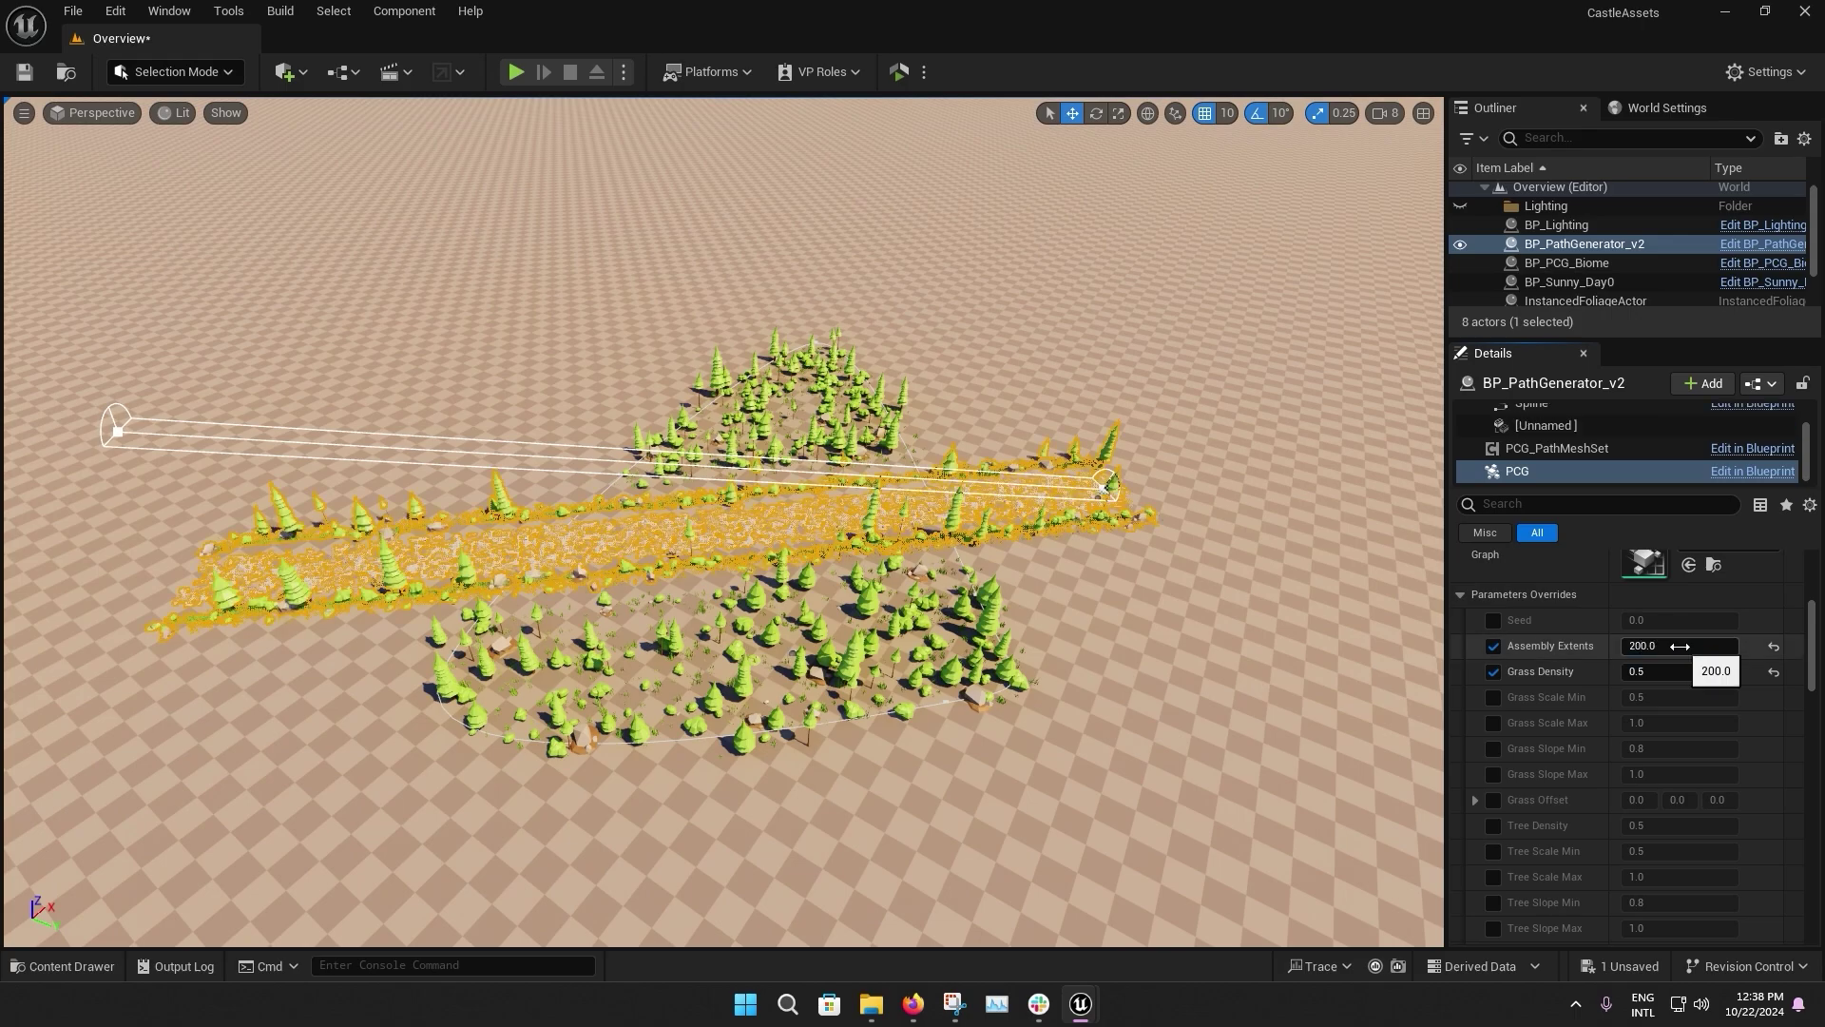
left_click(1678, 646)
key("Return")
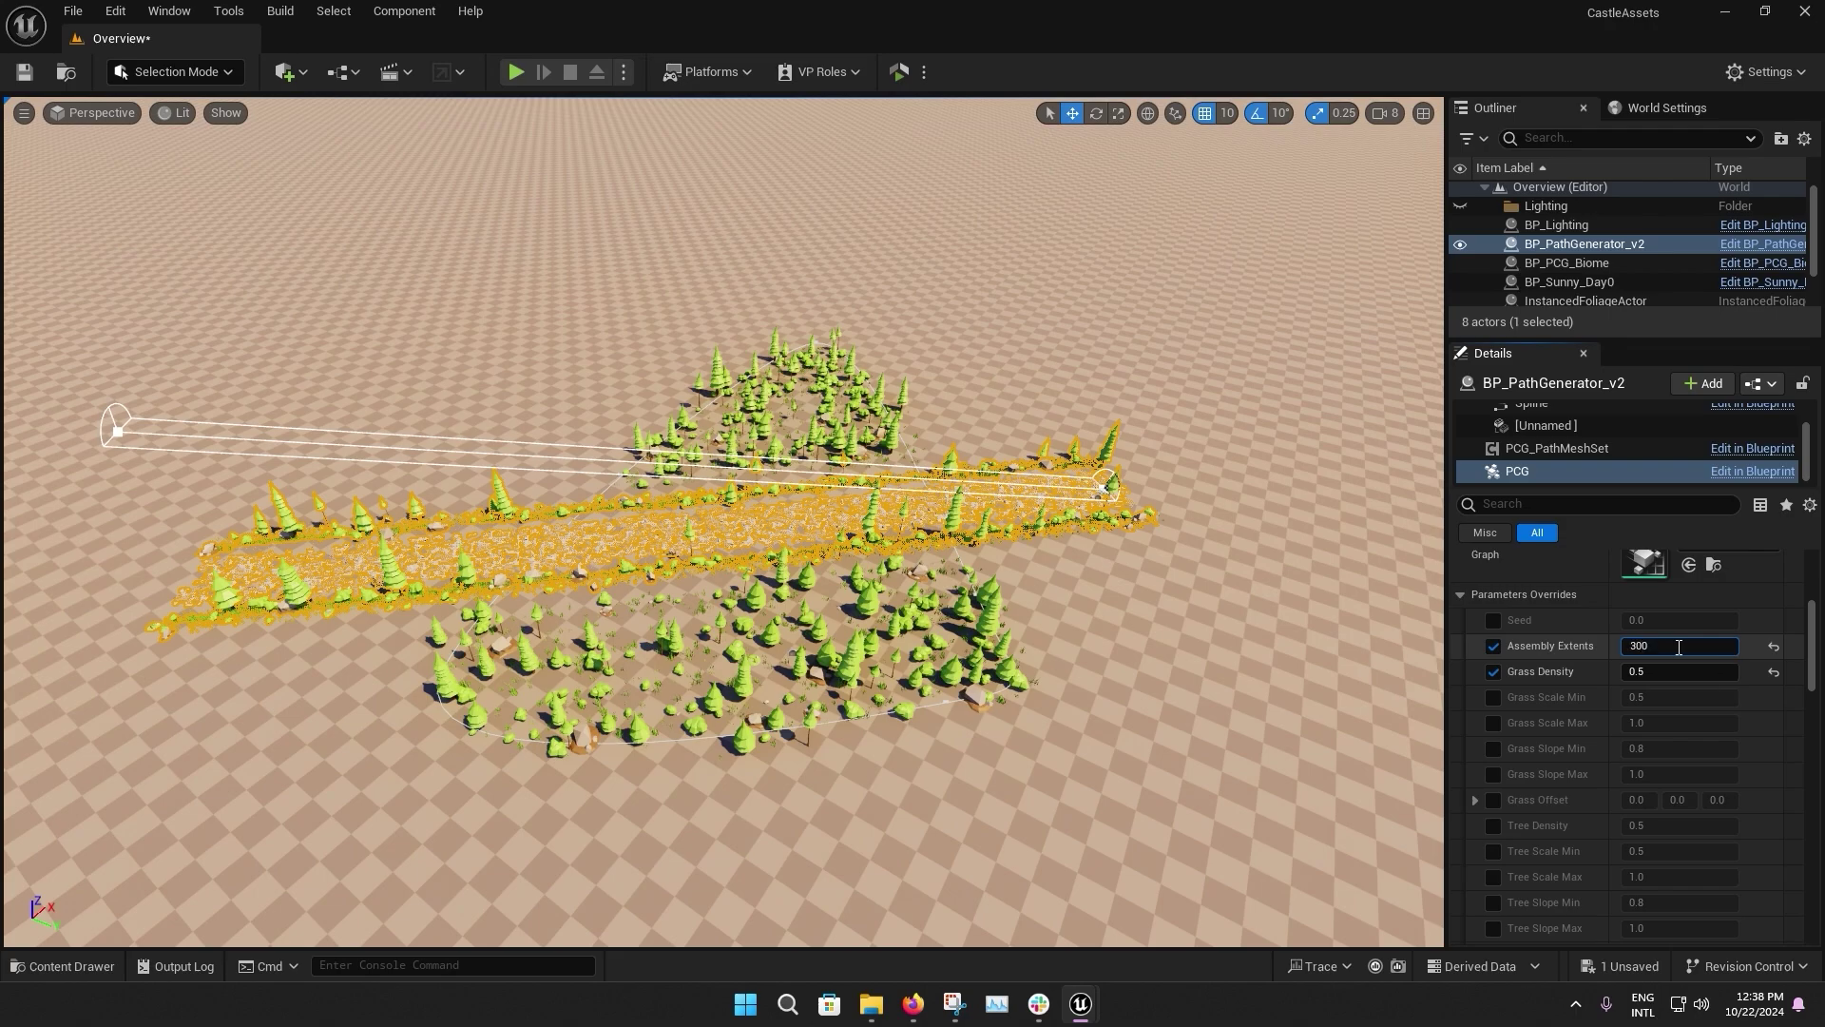